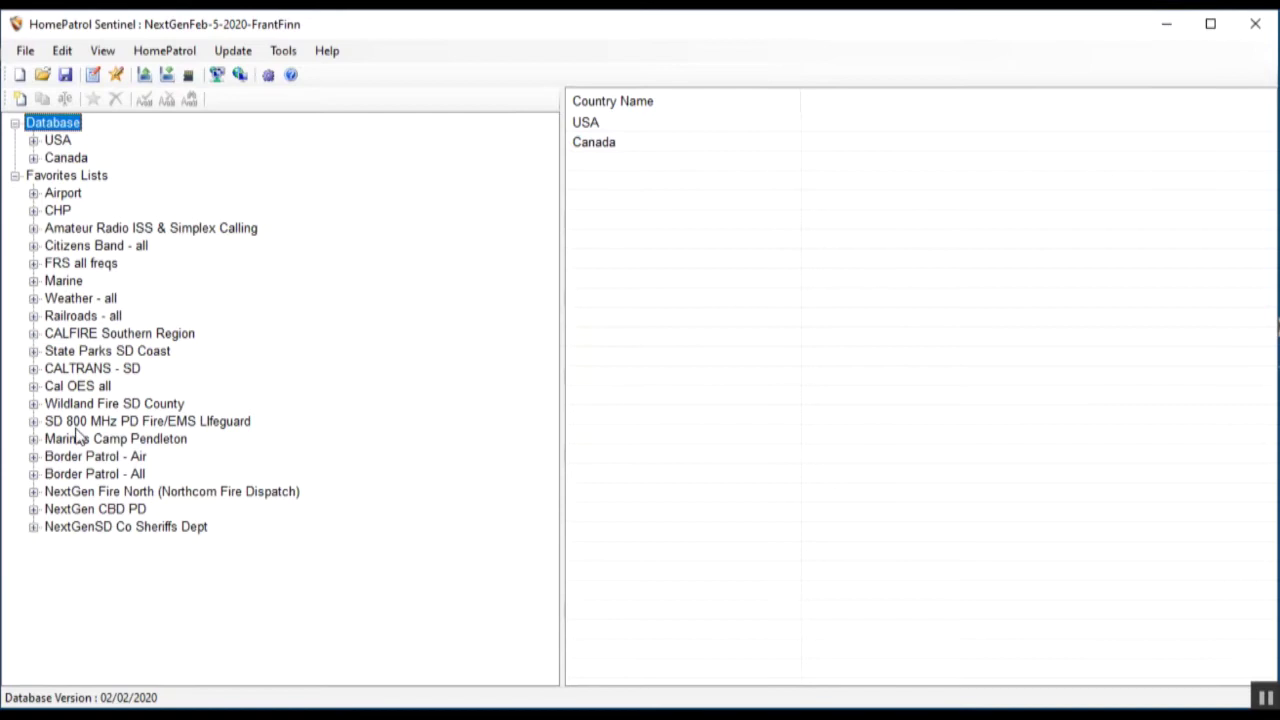
Step: Look over the update options list twice and close it without choosing an update
{"action": "left_click", "coordinate": [113, 558]}
{"action": "left_click", "coordinate": [105, 532]}
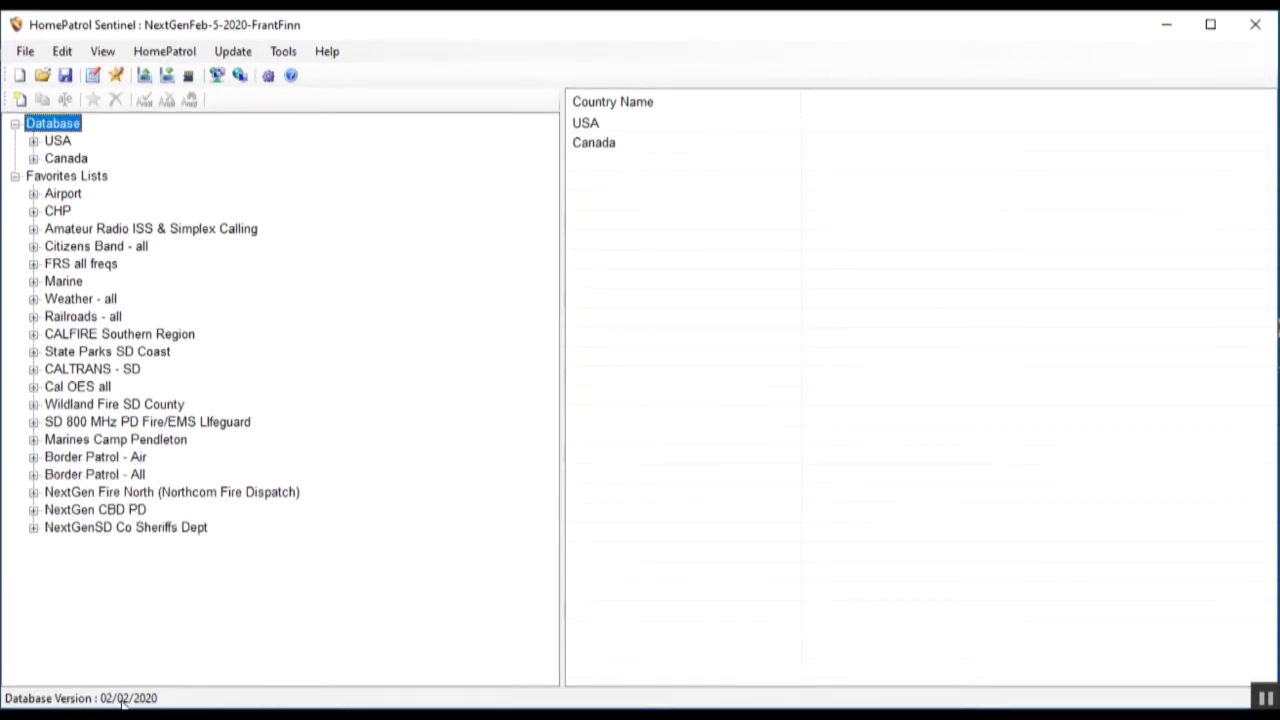
{"action": "left_click", "coordinate": [148, 680]}
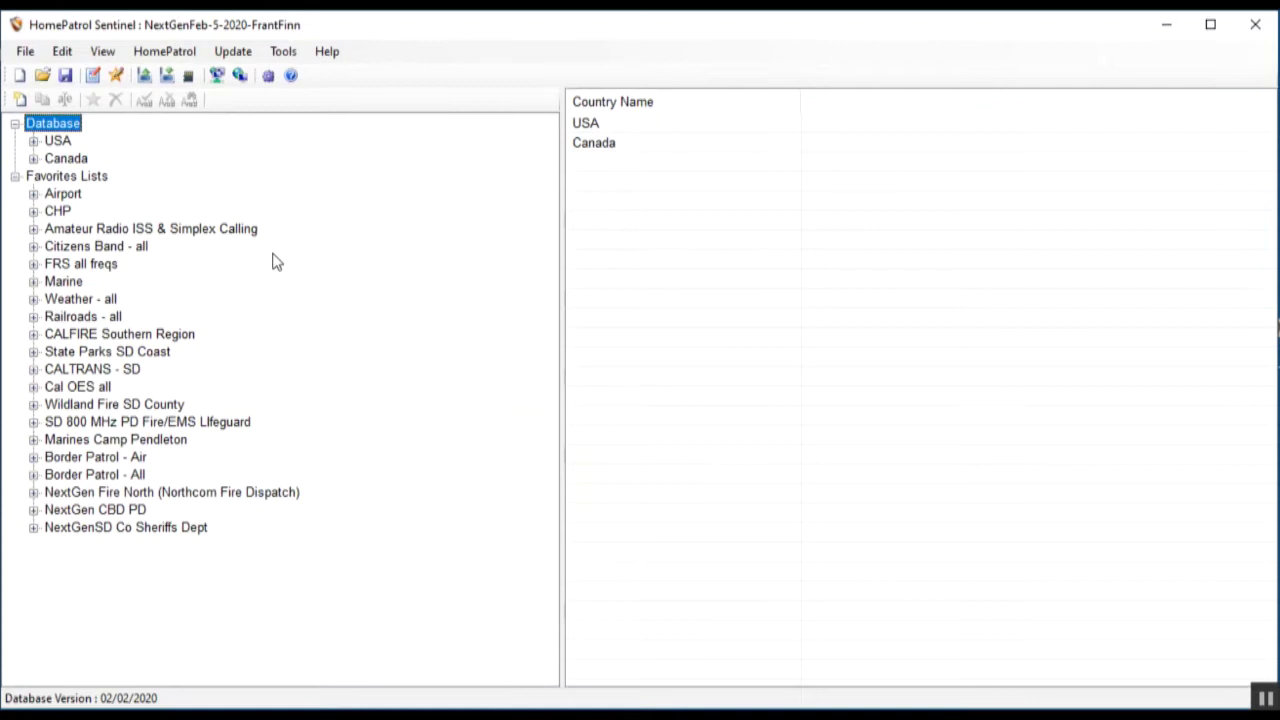
{"action": "left_click", "coordinate": [233, 52]}
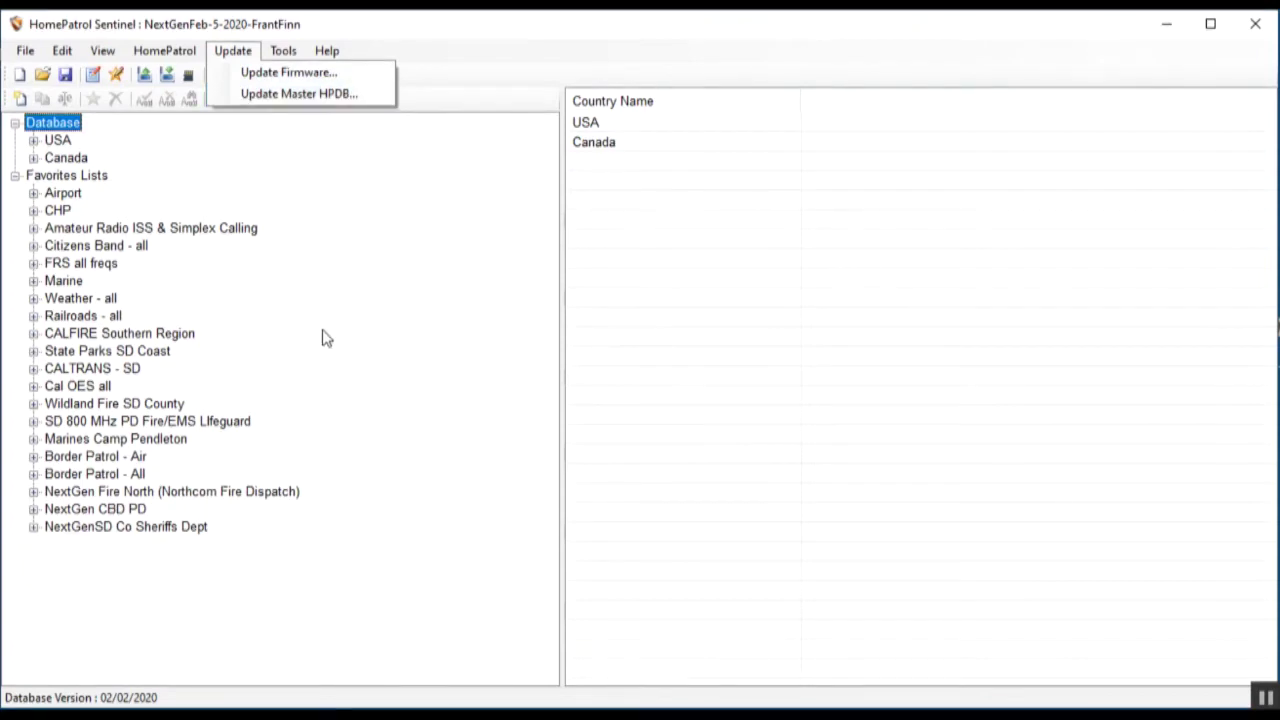
{"action": "left_click", "coordinate": [626, 417]}
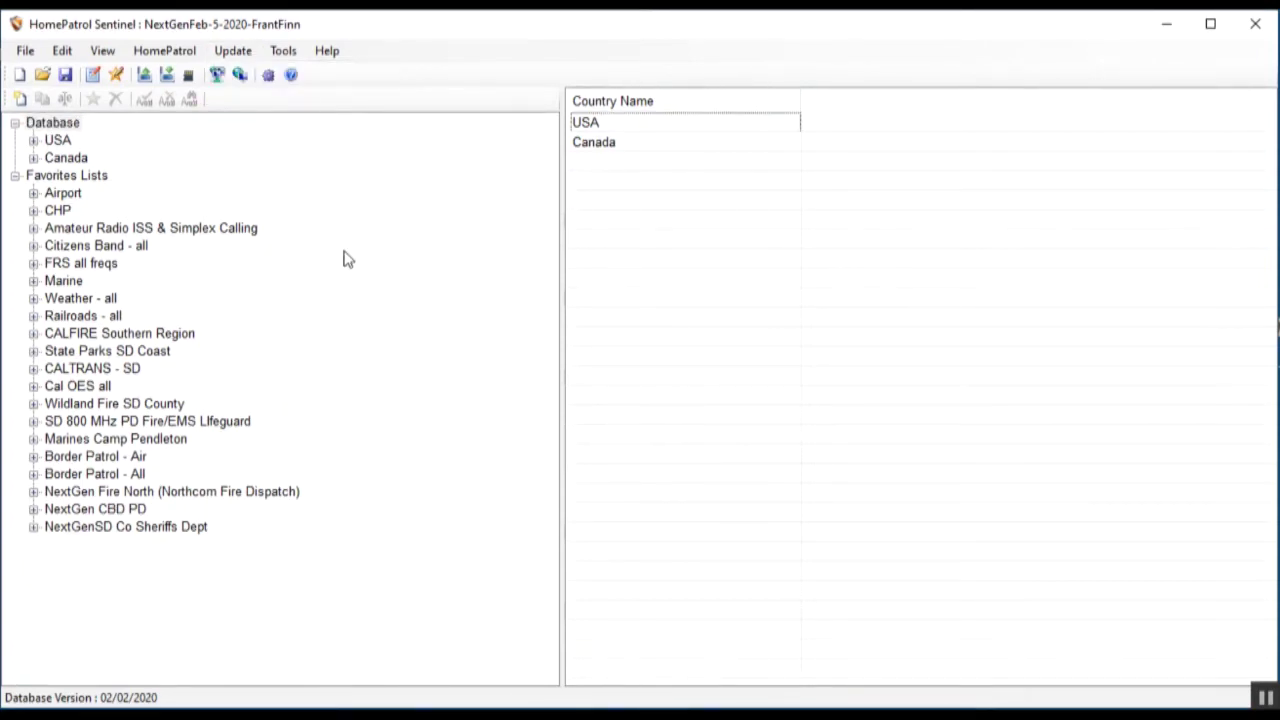
{"action": "left_click", "coordinate": [229, 56]}
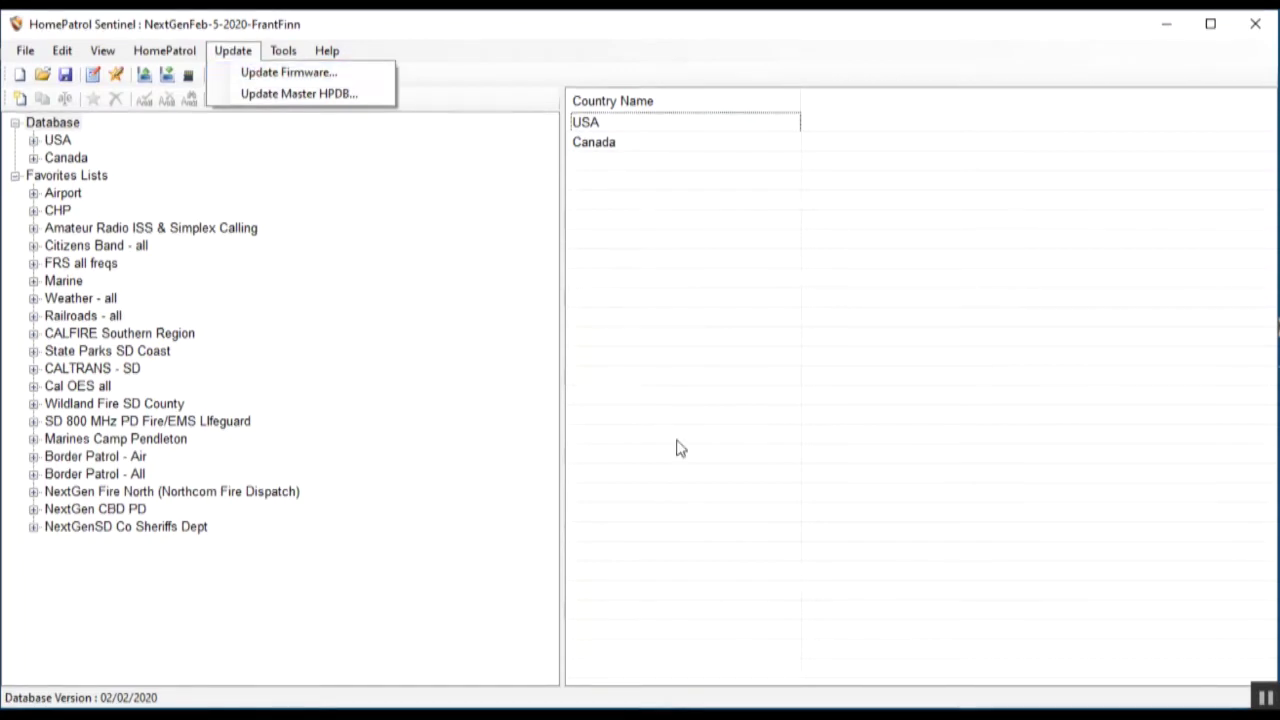
{"action": "left_click", "coordinate": [643, 411]}
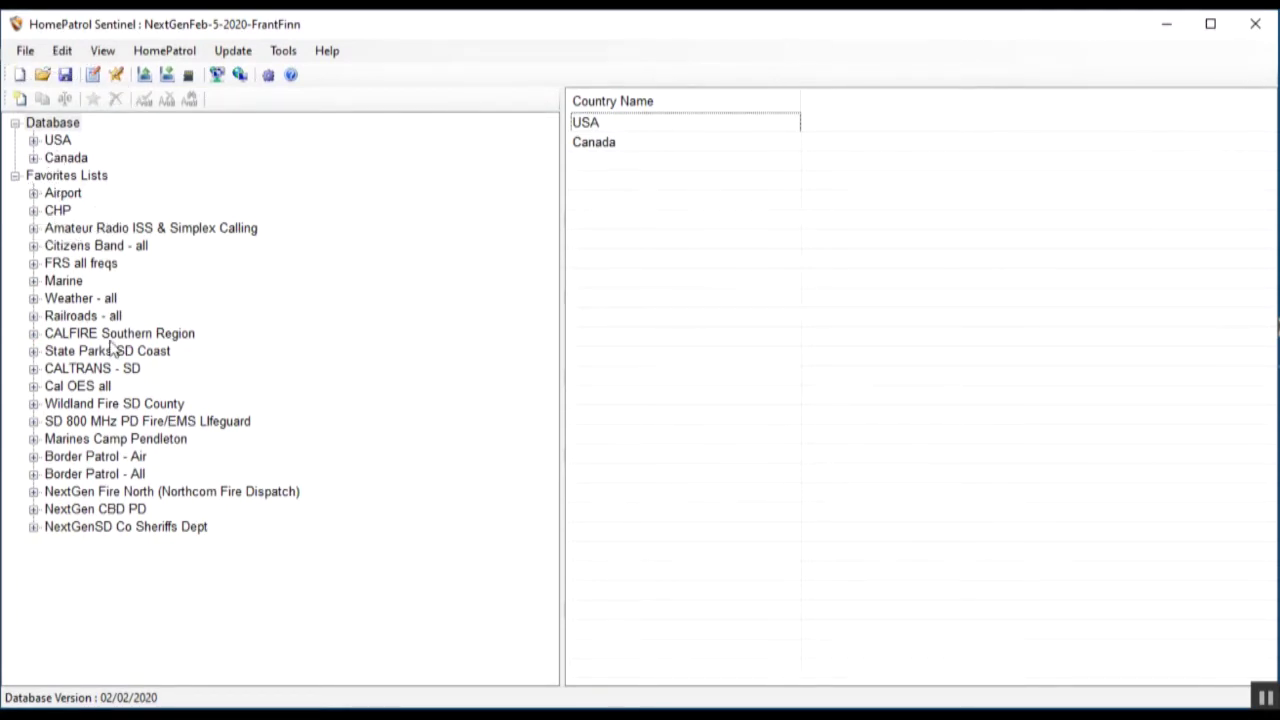
Step: Collapse Favorites Lists and drill through USA, California and San Diego to County Systems
{"action": "left_click", "coordinate": [15, 176]}
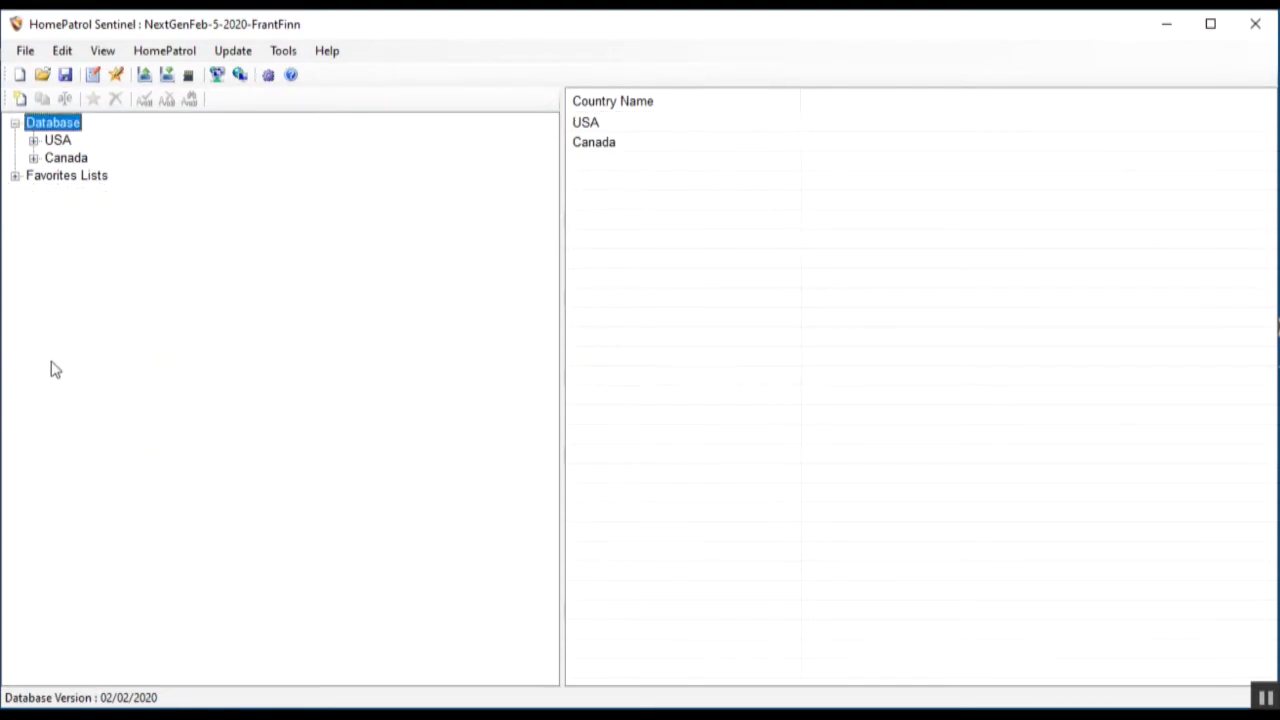
{"action": "left_click", "coordinate": [34, 141]}
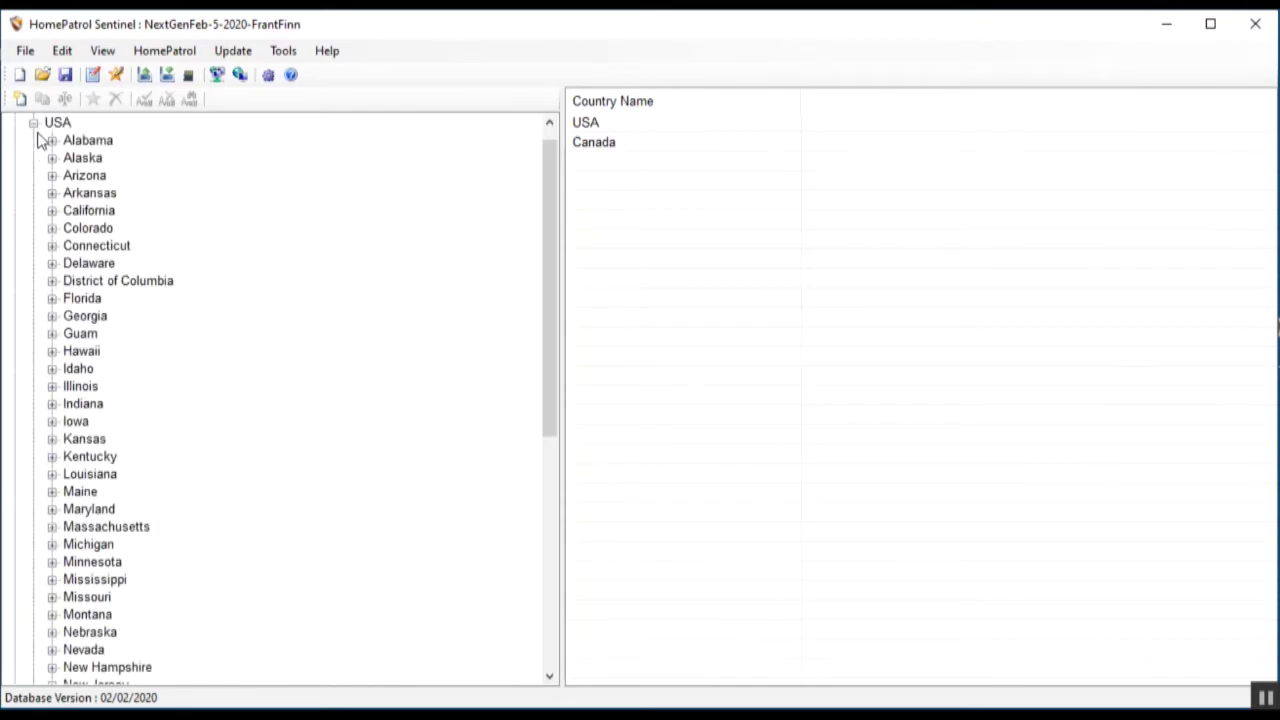
{"action": "left_click", "coordinate": [52, 210]}
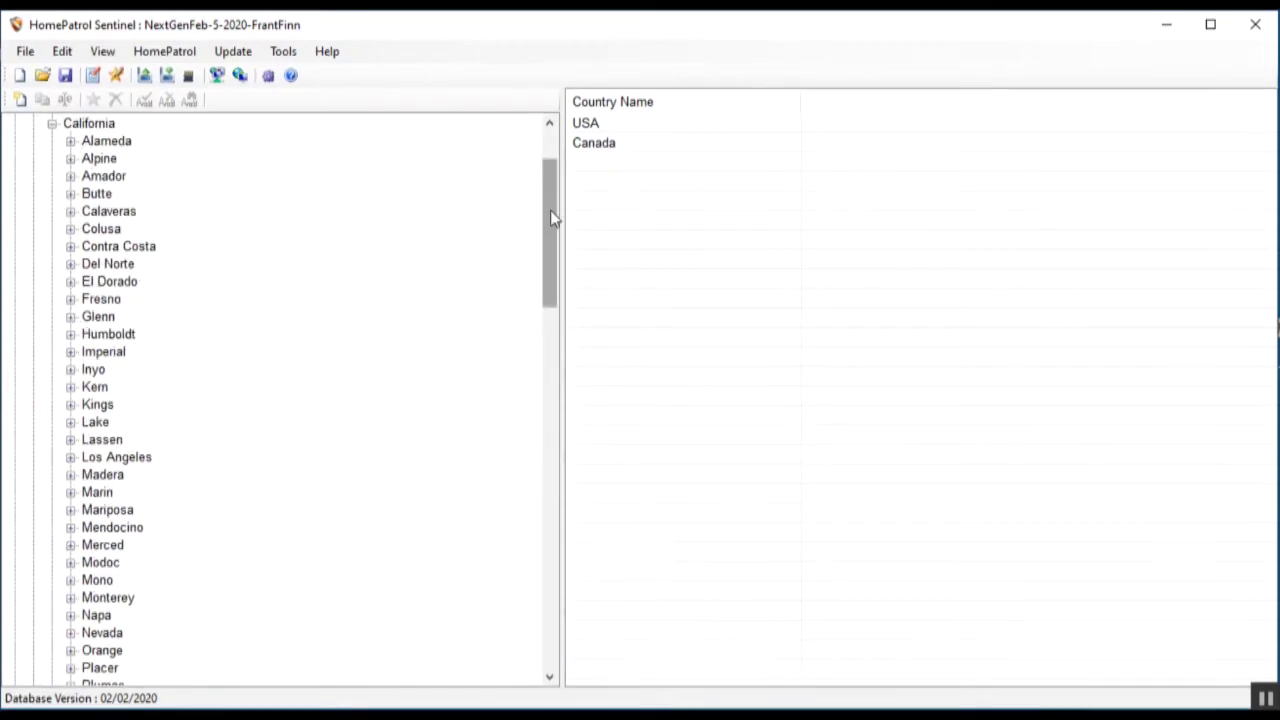
{"action": "left_click_drag", "start_coordinate": [551, 220], "coordinate": [565, 395]}
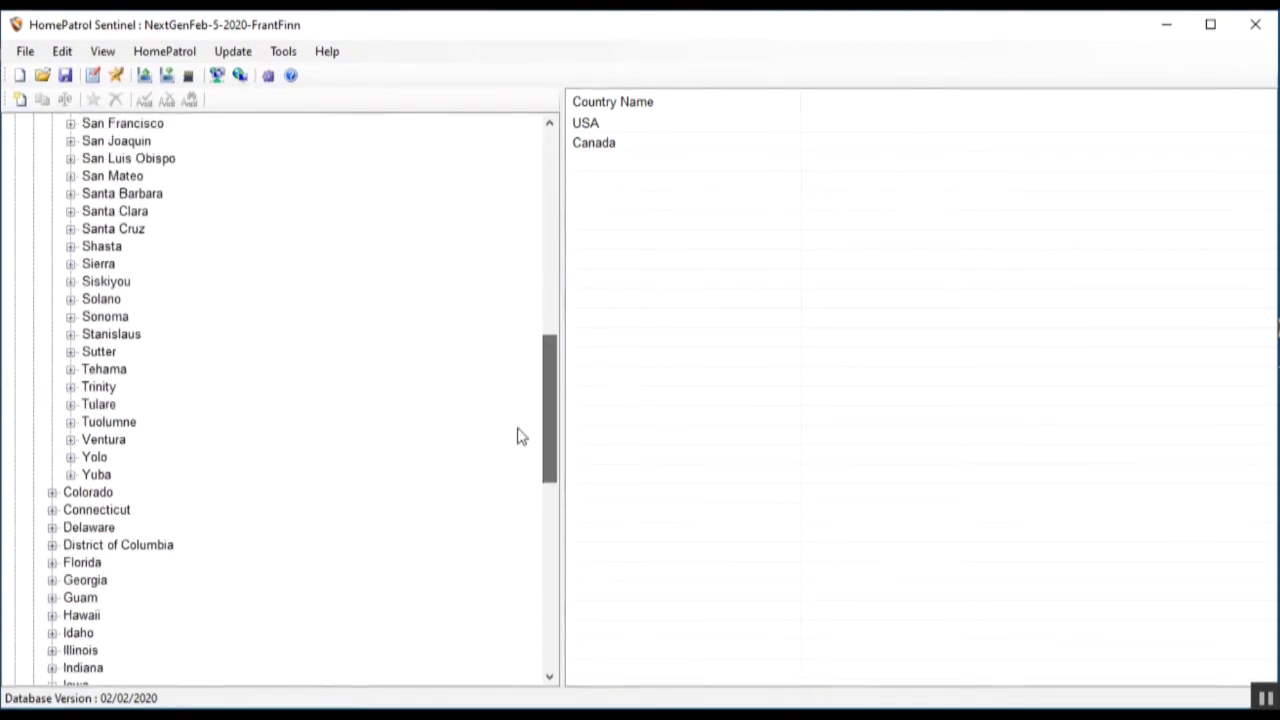
{"action": "scroll", "coordinate": [243, 308], "scroll_direction": "up", "scroll_amount": 2}
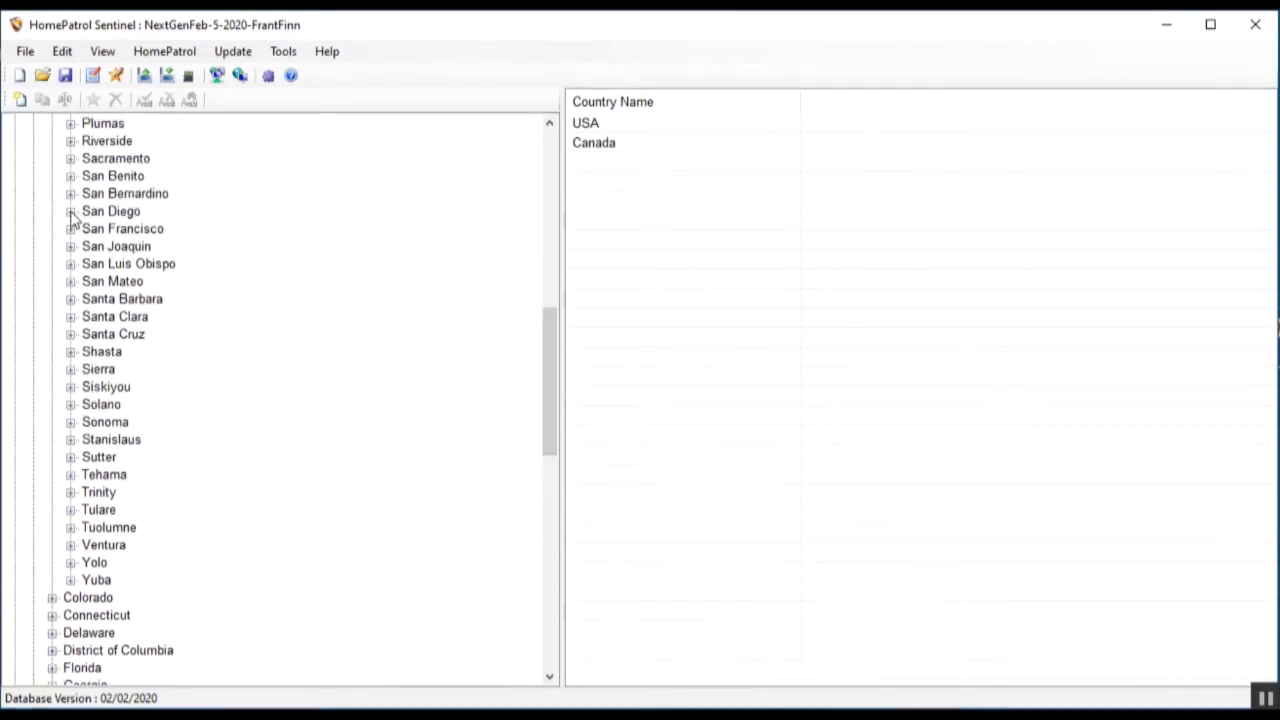
{"action": "left_click", "coordinate": [70, 212]}
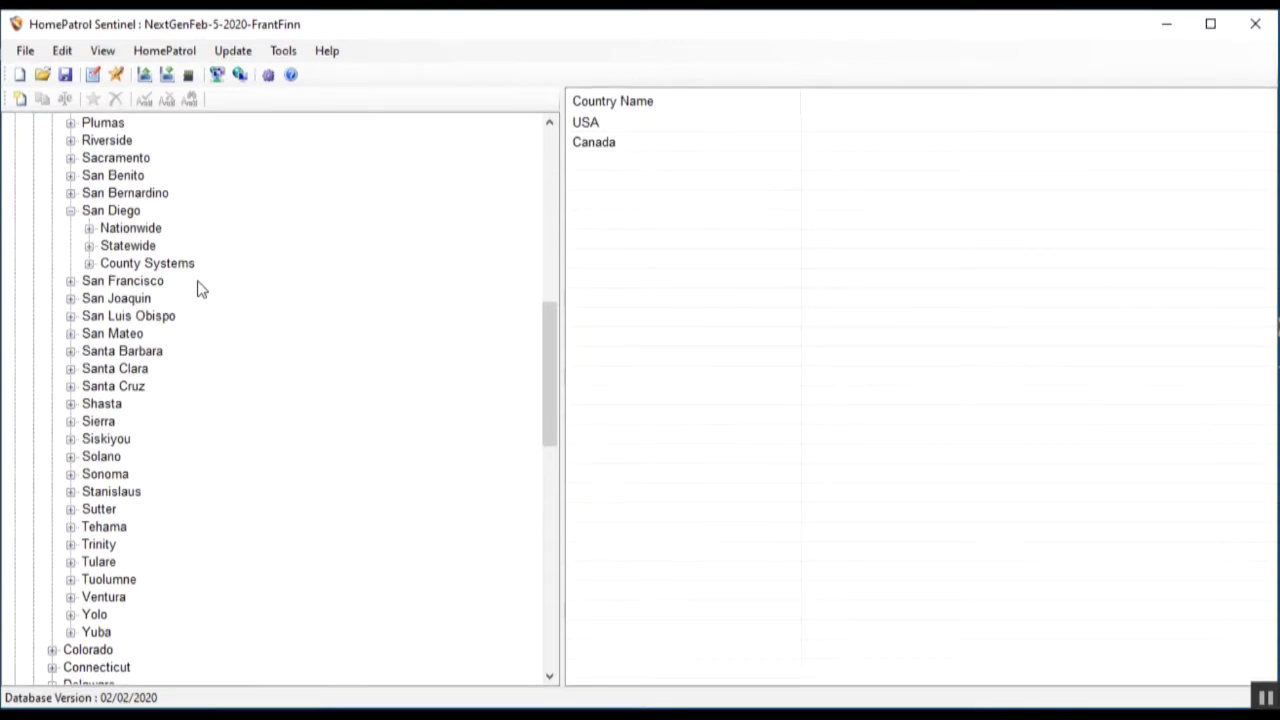
{"action": "left_click", "coordinate": [89, 264]}
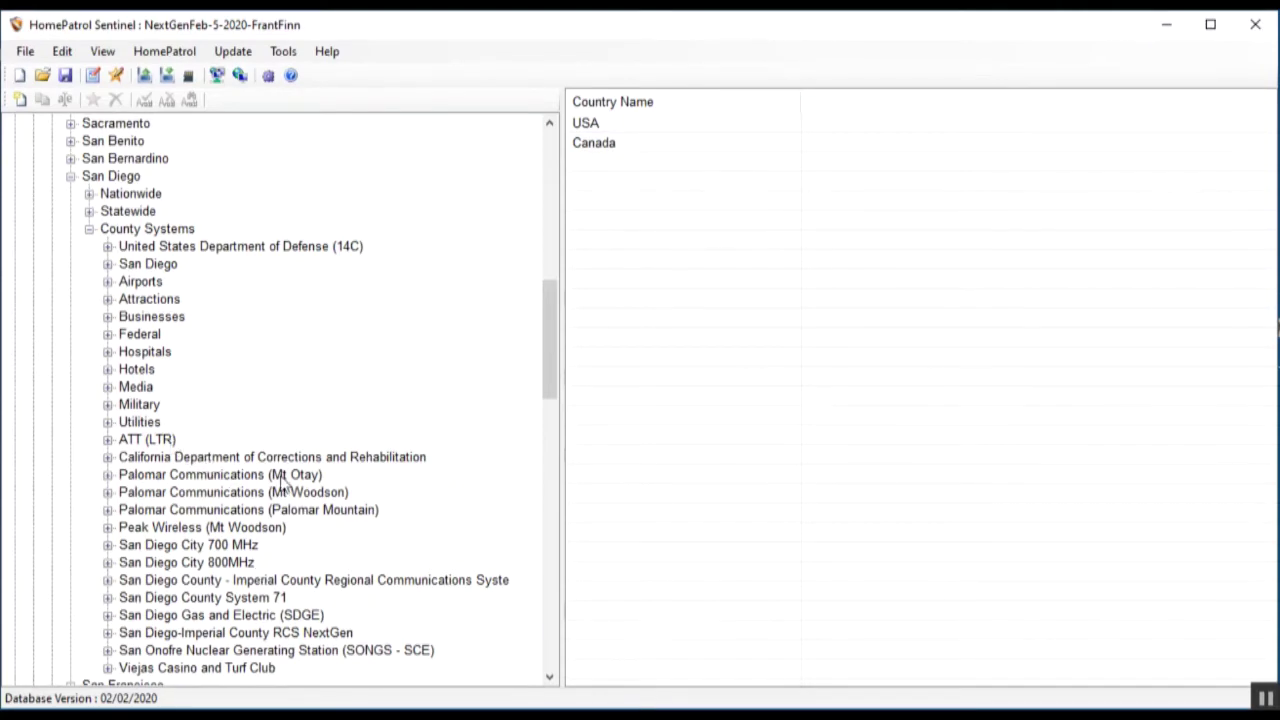
{"action": "left_click_drag", "start_coordinate": [550, 335], "coordinate": [553, 388]}
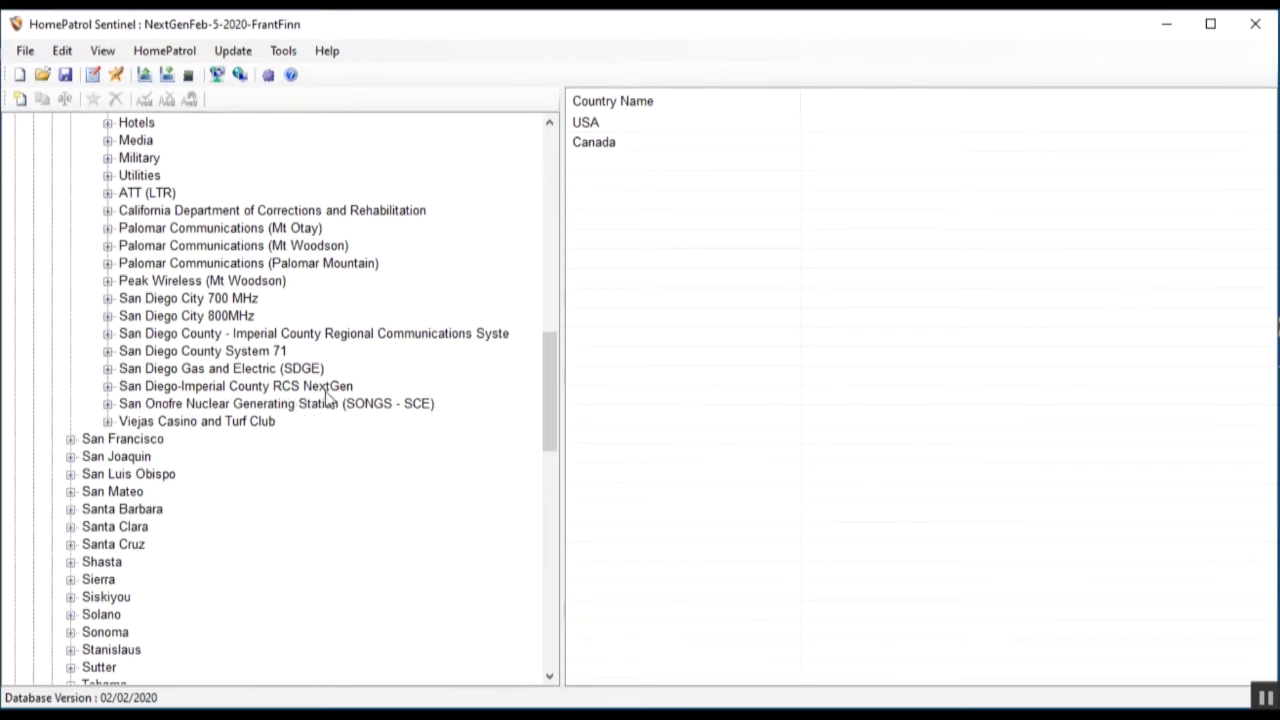
Step: Expand San Diego-Imperial County RCS NextGen and list the Fire North Zone (Northcom Dispatch) channels
{"action": "left_click", "coordinate": [107, 386]}
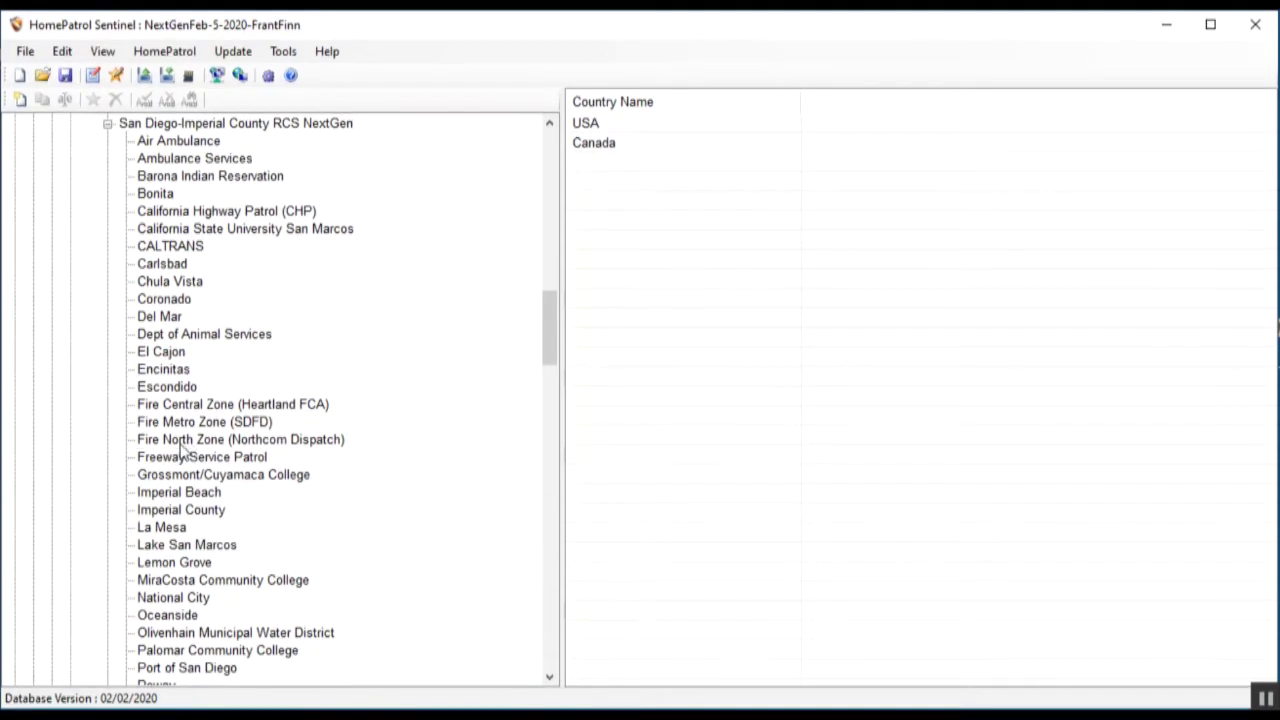
{"action": "left_click", "coordinate": [184, 444]}
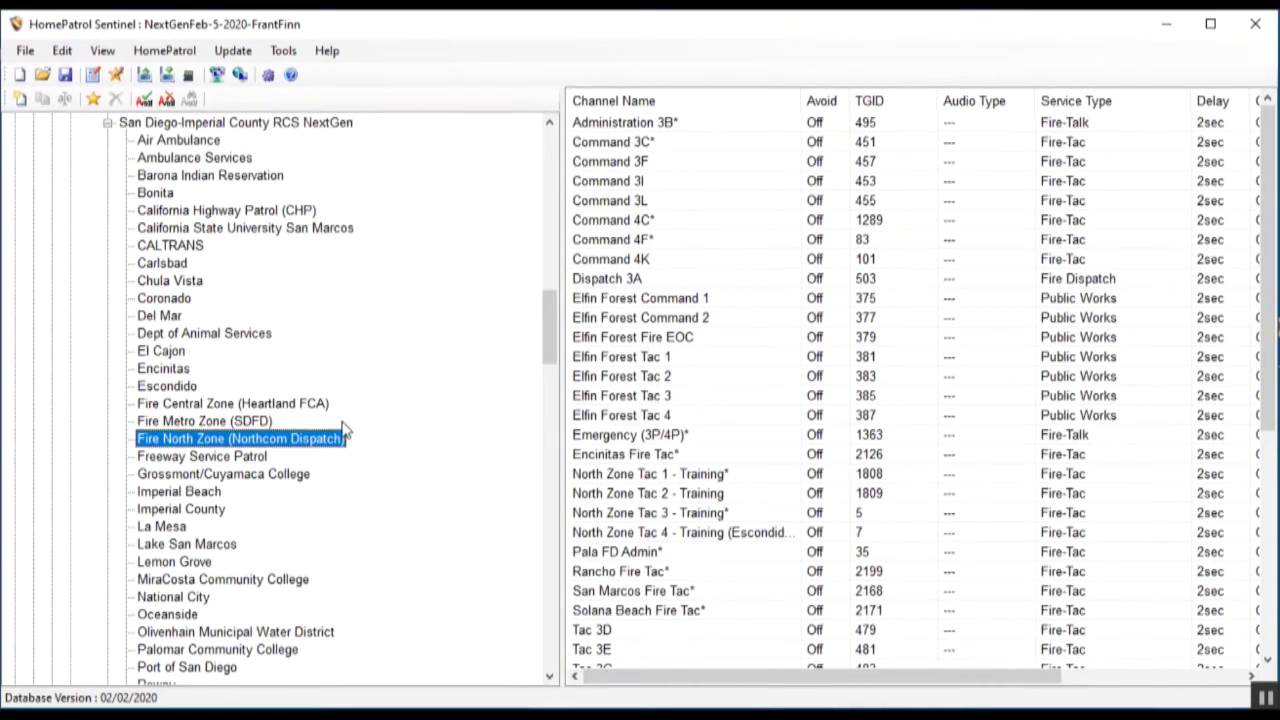
{"action": "left_click", "coordinate": [206, 432]}
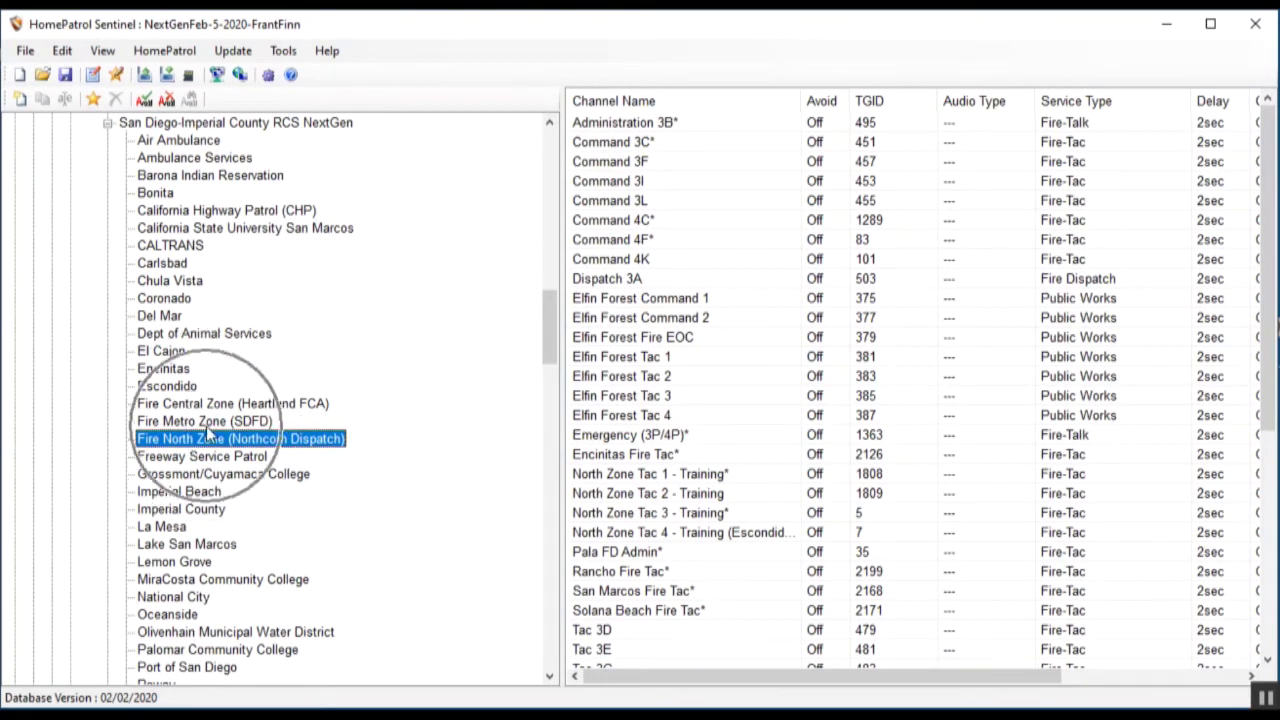
Step: Append Fire North Zone to a new favorites list named 'DEMO Next Gen Northcom Fire Dispatch'
{"action": "right_click", "coordinate": [150, 443]}
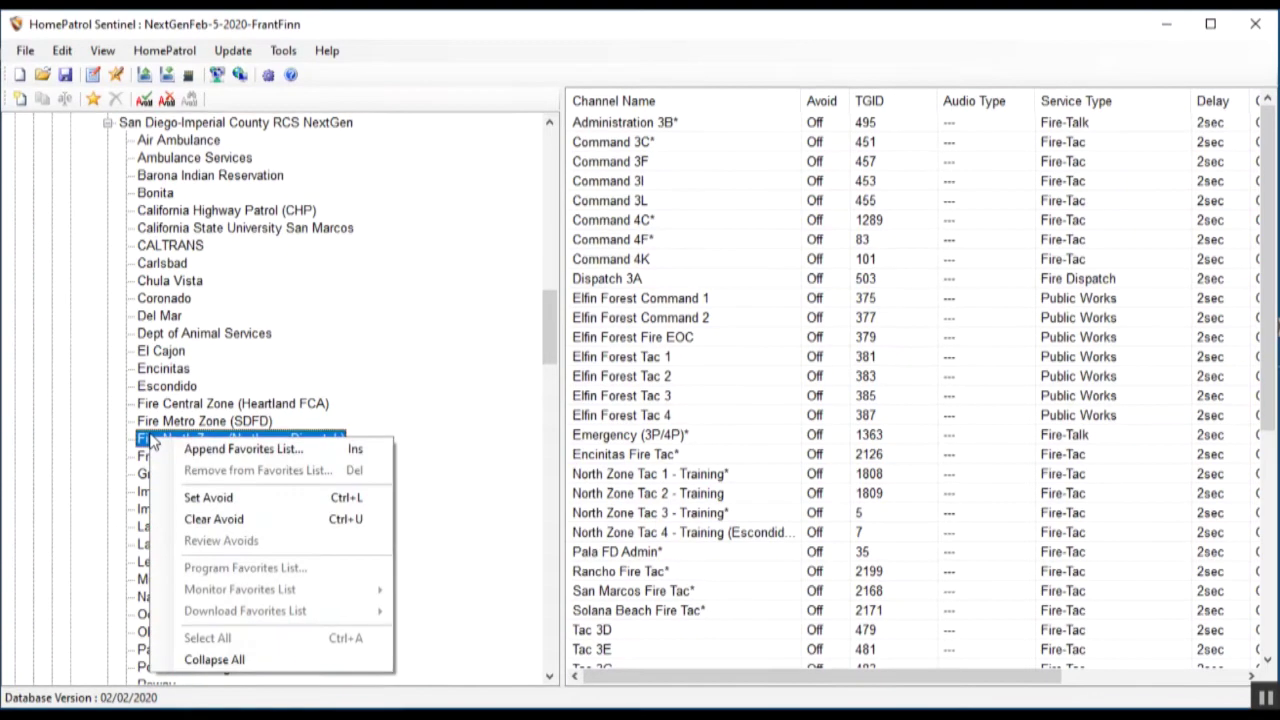
{"action": "left_click", "coordinate": [221, 452]}
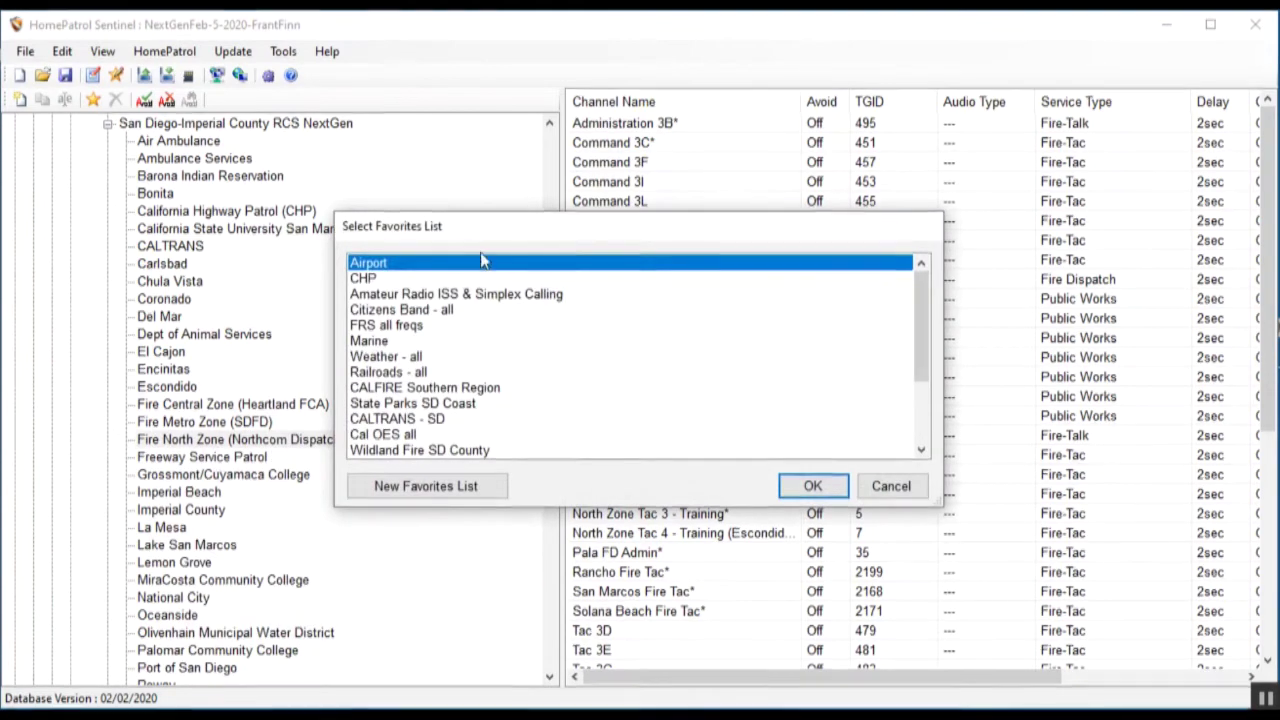
{"action": "left_click_drag", "start_coordinate": [500, 240], "coordinate": [463, 208]}
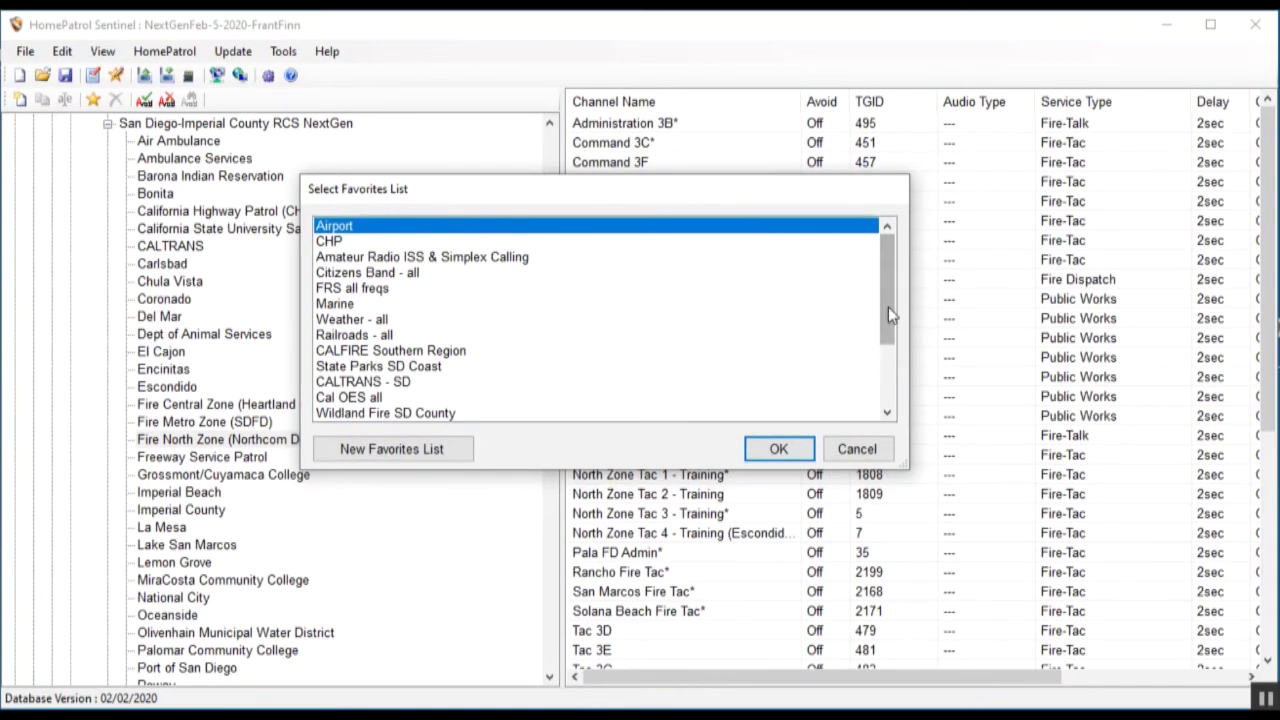
{"action": "mouse_move", "coordinate": [888, 310]}
{"action": "left_mouse_down"}
{"action": "mouse_move", "coordinate": [898, 400]}
{"action": "mouse_move", "coordinate": [876, 263]}
{"action": "left_mouse_up"}
{"action": "left_click", "coordinate": [371, 452]}
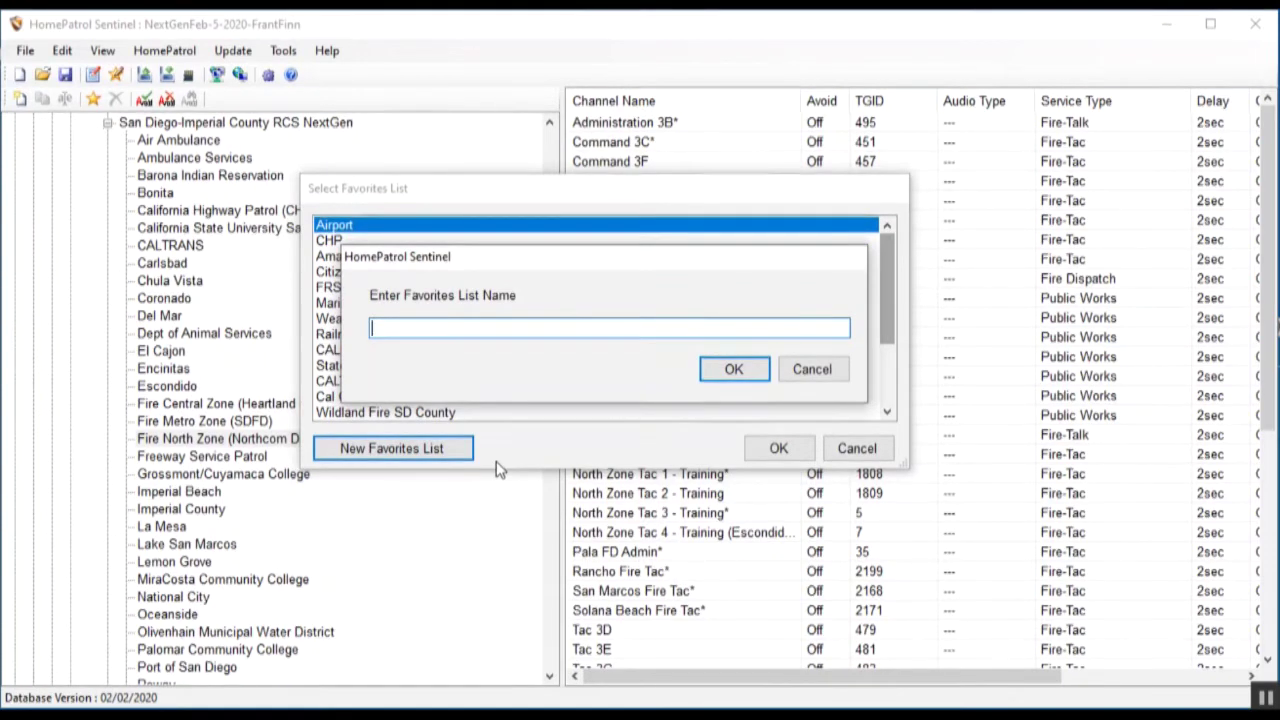
{"action": "type", "text": "DEMO"}
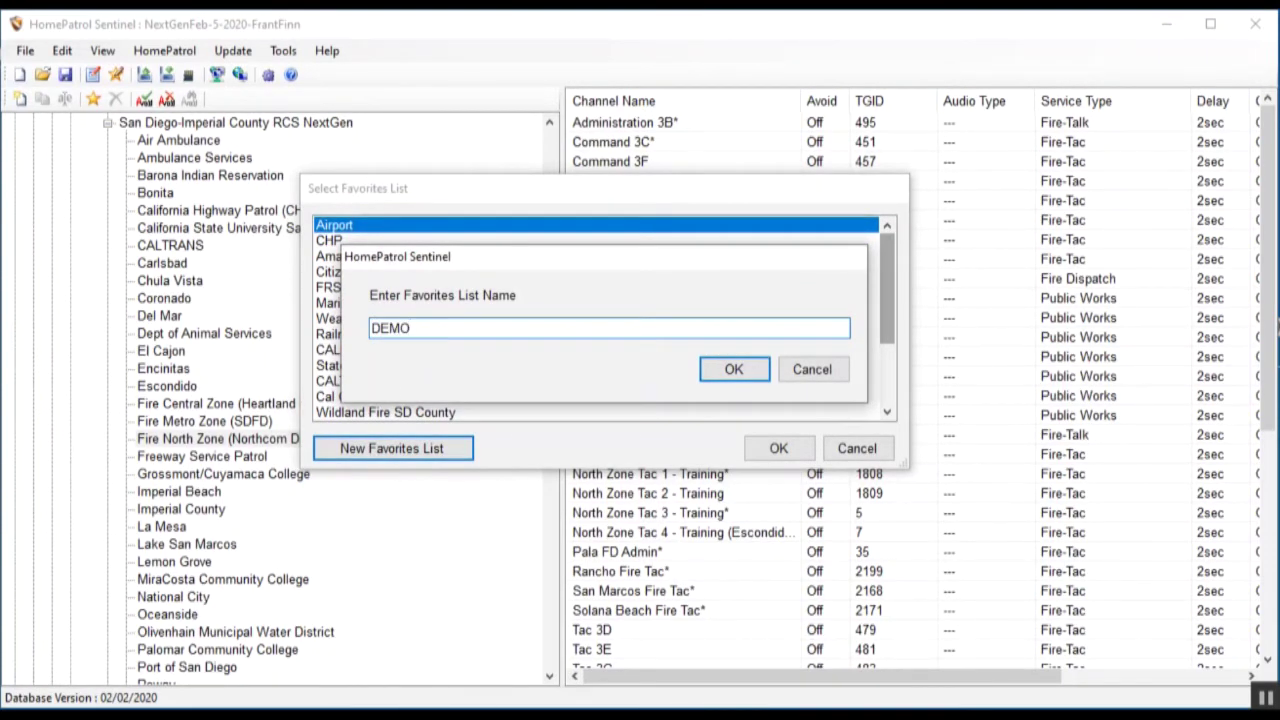
{"action": "type", "text": " Ne"}
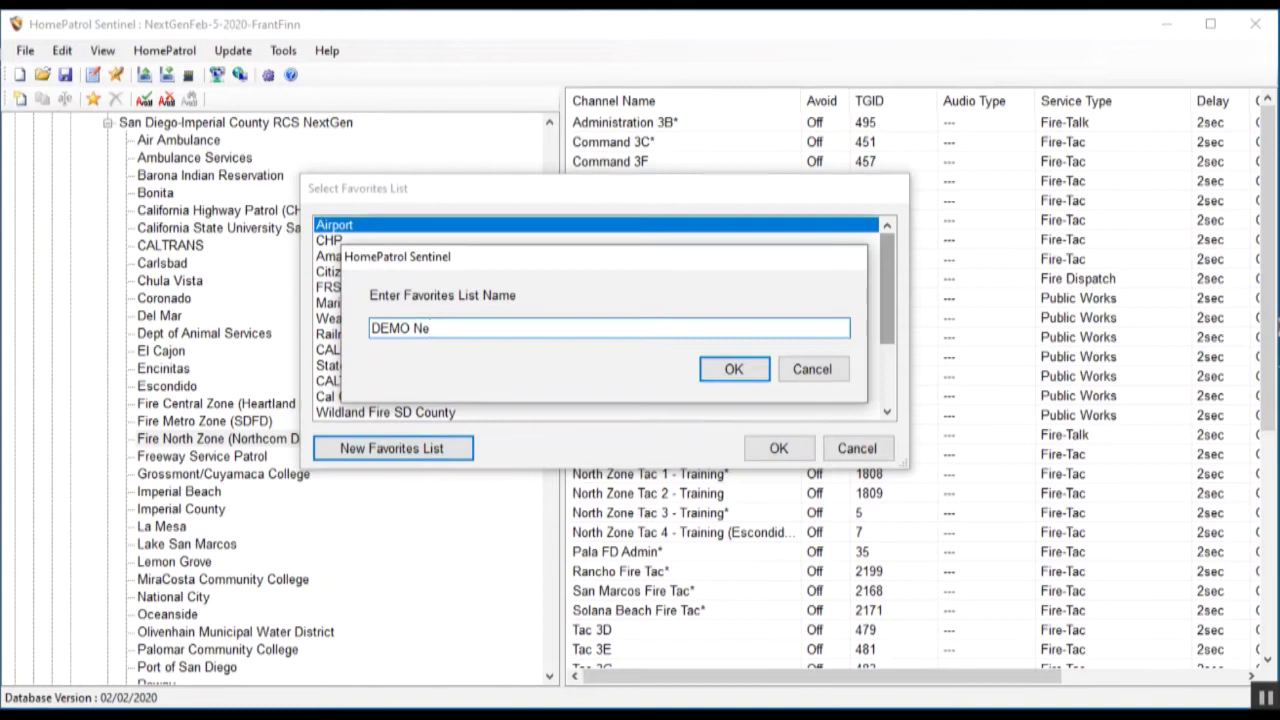
{"action": "type", "text": "xt Ge"}
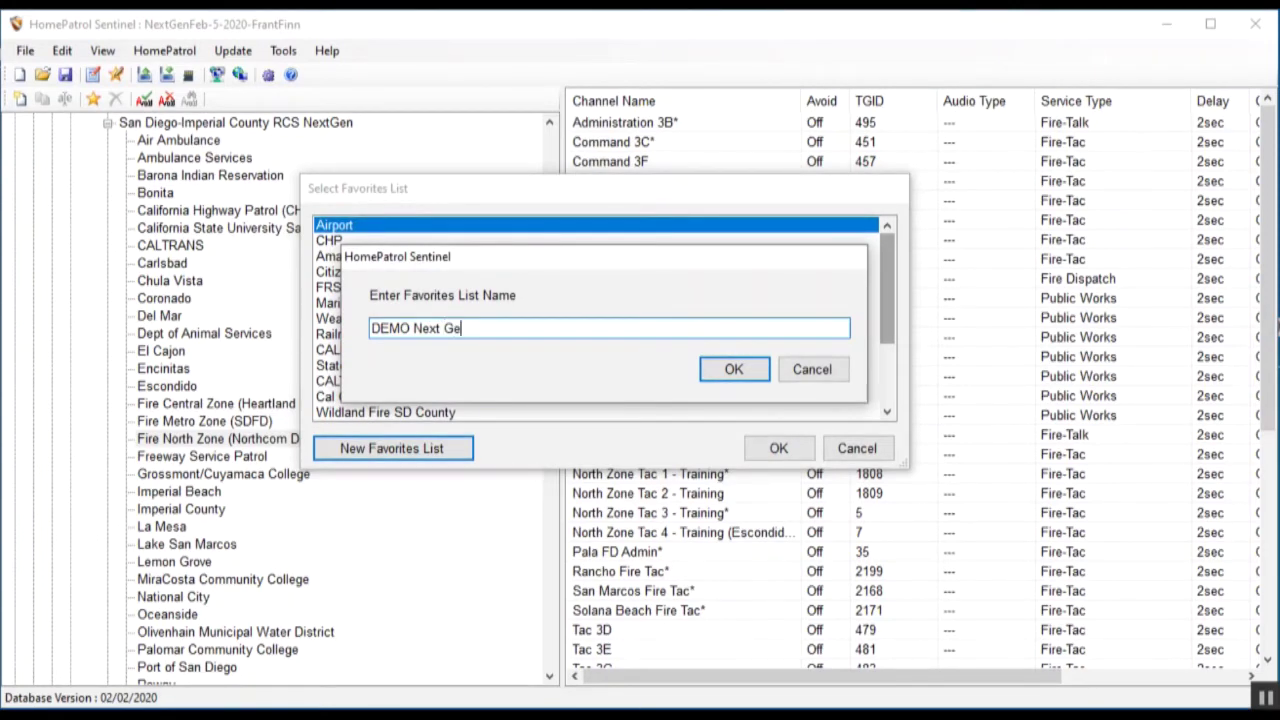
{"action": "type", "text": "n "}
{"action": "type", "text": "Nor"}
{"action": "type", "text": "thcom"}
{"action": "type", "text": " Fir"}
{"action": "type", "text": "e Dispatc"}
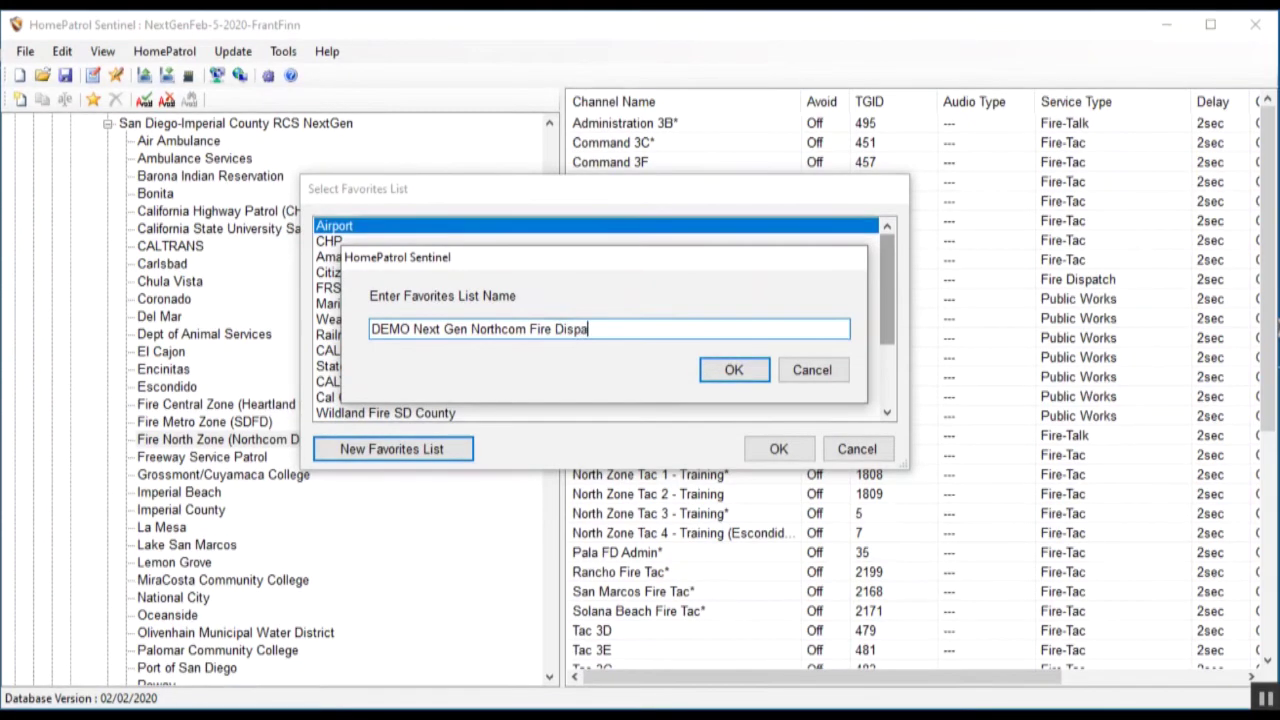
{"action": "type", "text": "h"}
{"action": "left_click", "coordinate": [733, 371]}
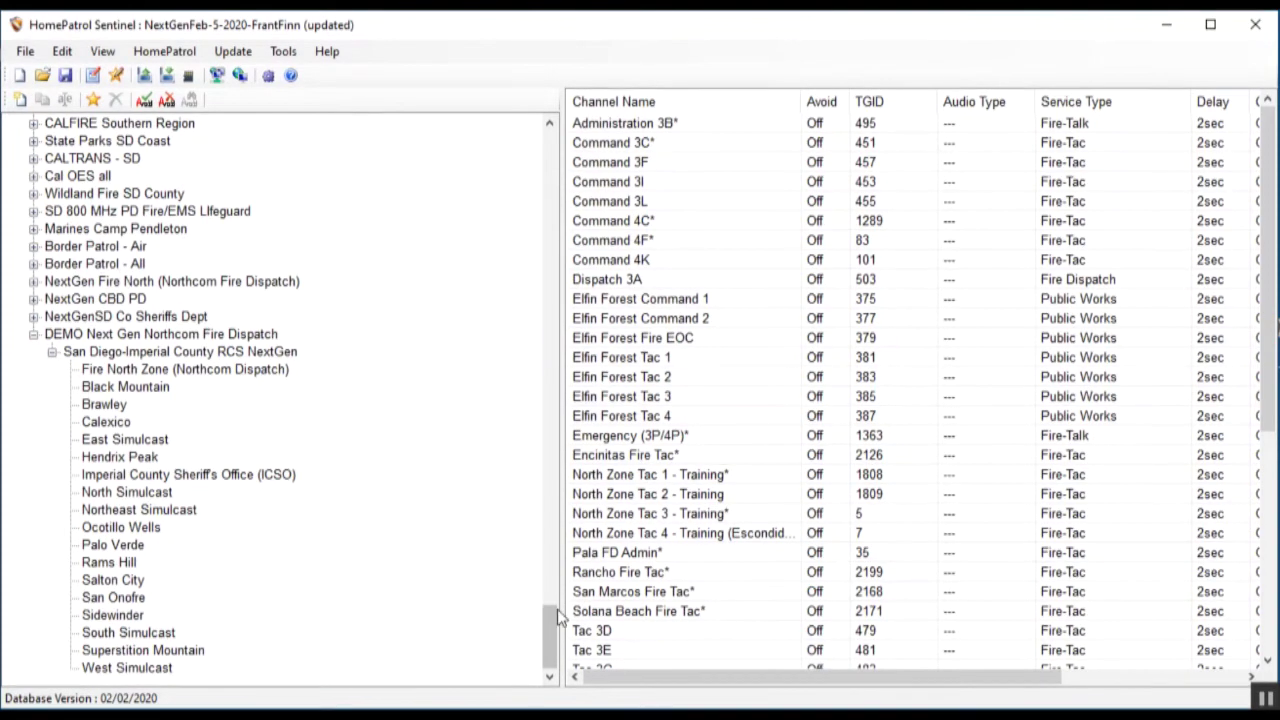
Step: Scroll down to the DEMO Next Gen Northcom Fire Dispatch list and select its Fire North Zone site
{"action": "mouse_move", "coordinate": [548, 619]}
{"action": "left_mouse_down"}
{"action": "mouse_move", "coordinate": [562, 540]}
{"action": "mouse_move", "coordinate": [548, 430]}
{"action": "mouse_move", "coordinate": [552, 205]}
{"action": "mouse_move", "coordinate": [585, 143]}
{"action": "left_mouse_up"}
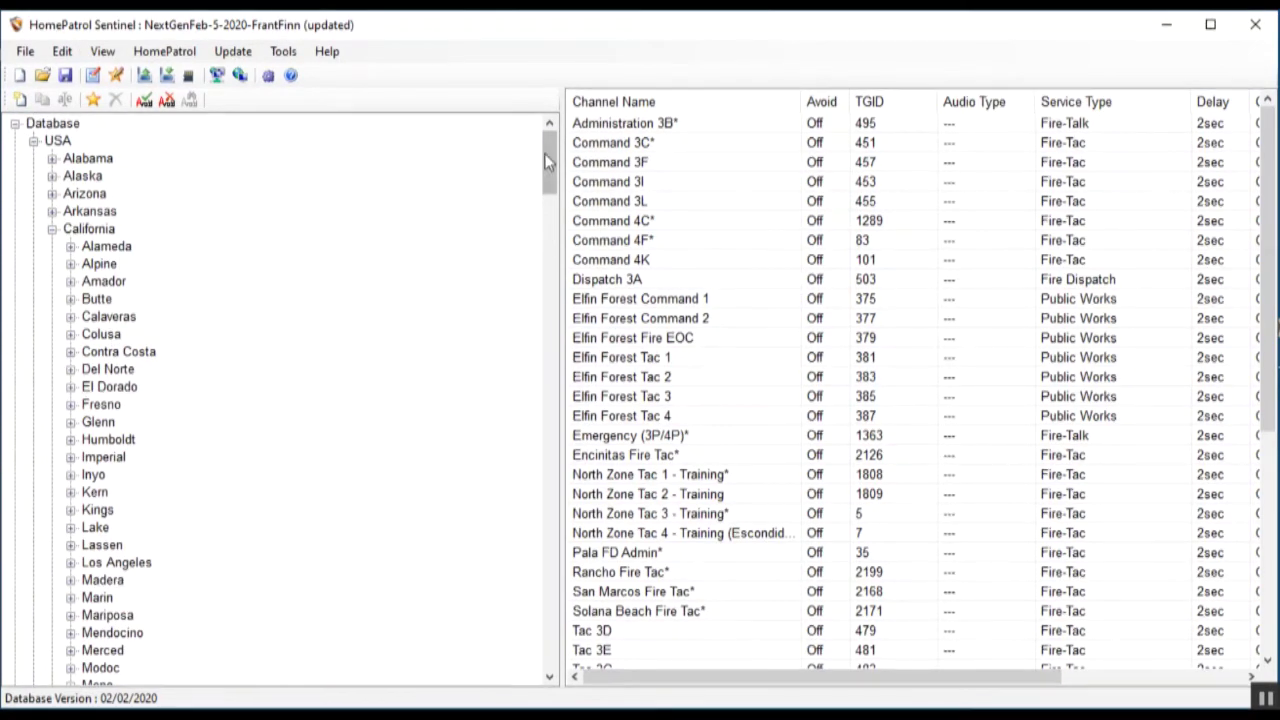
{"action": "mouse_move", "coordinate": [552, 161]}
{"action": "left_mouse_down"}
{"action": "mouse_move", "coordinate": [550, 328]}
{"action": "mouse_move", "coordinate": [551, 229]}
{"action": "left_mouse_up"}
{"action": "scroll", "coordinate": [170, 415], "scroll_direction": "down", "scroll_amount": 20}
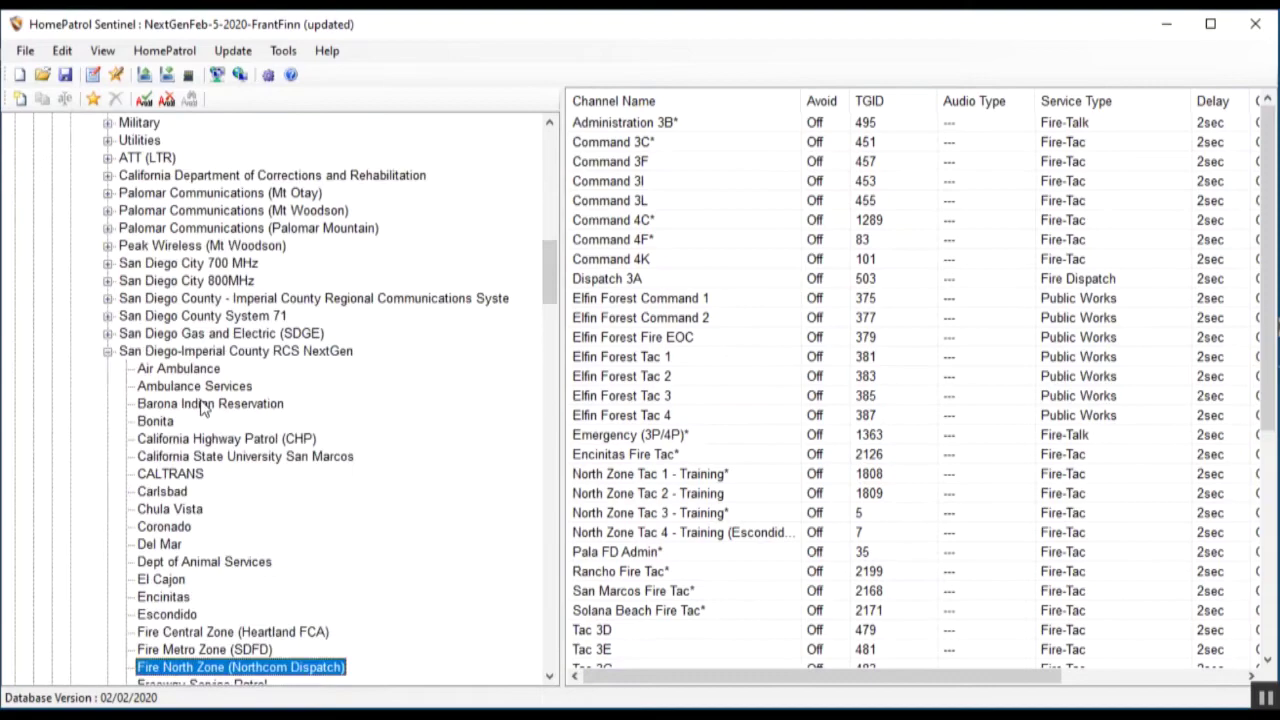
{"action": "scroll", "coordinate": [272, 405], "scroll_direction": "down", "scroll_amount": 6}
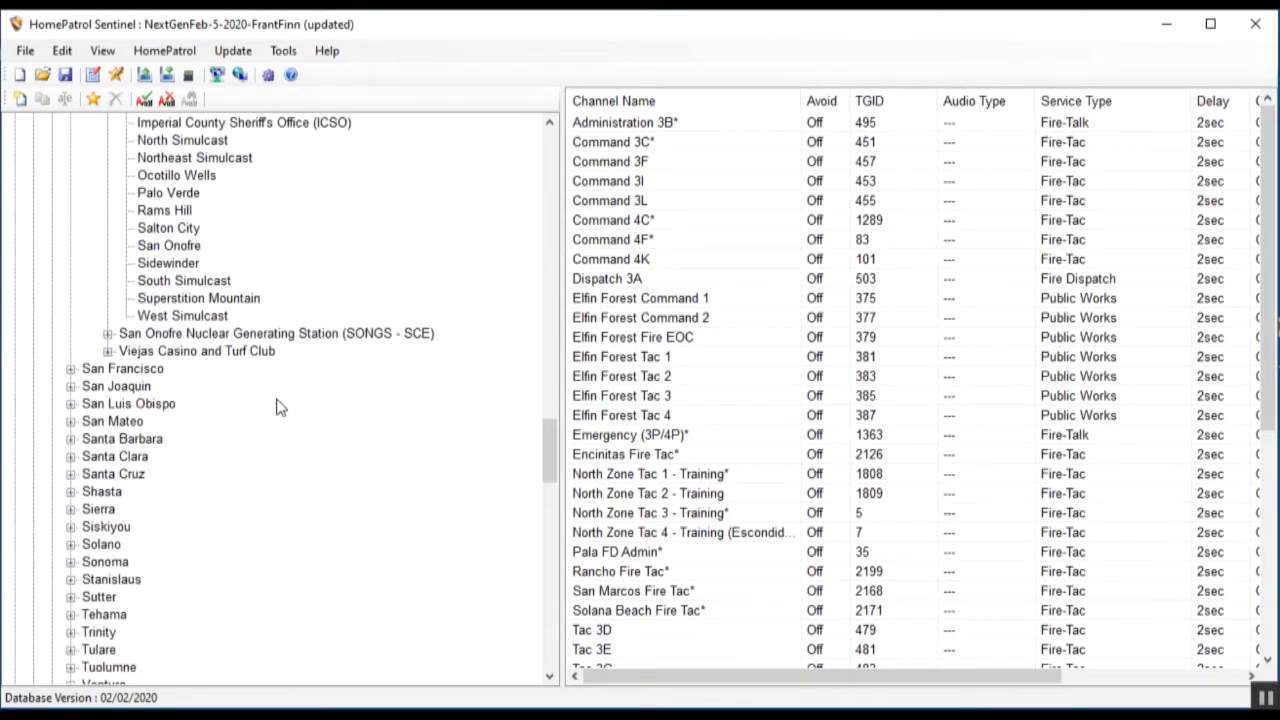
{"action": "scroll", "coordinate": [137, 395], "scroll_direction": "down", "scroll_amount": 20}
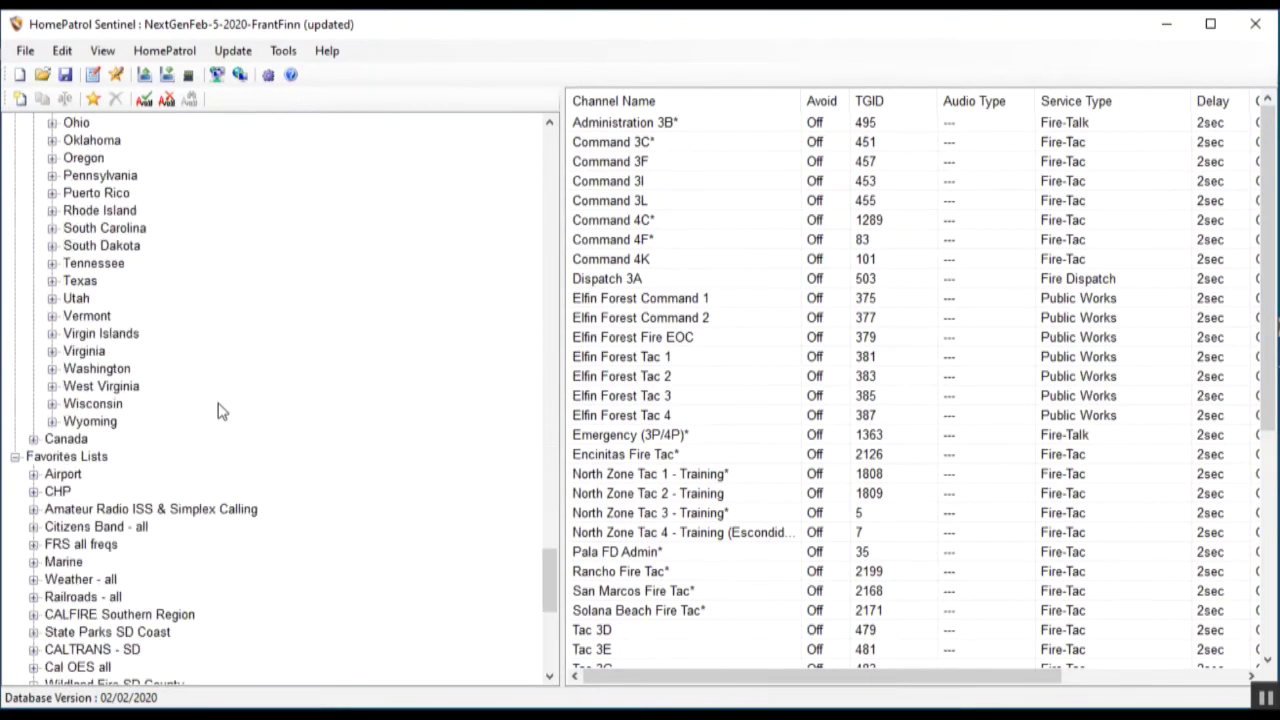
{"action": "scroll", "coordinate": [283, 382], "scroll_direction": "down", "scroll_amount": 3}
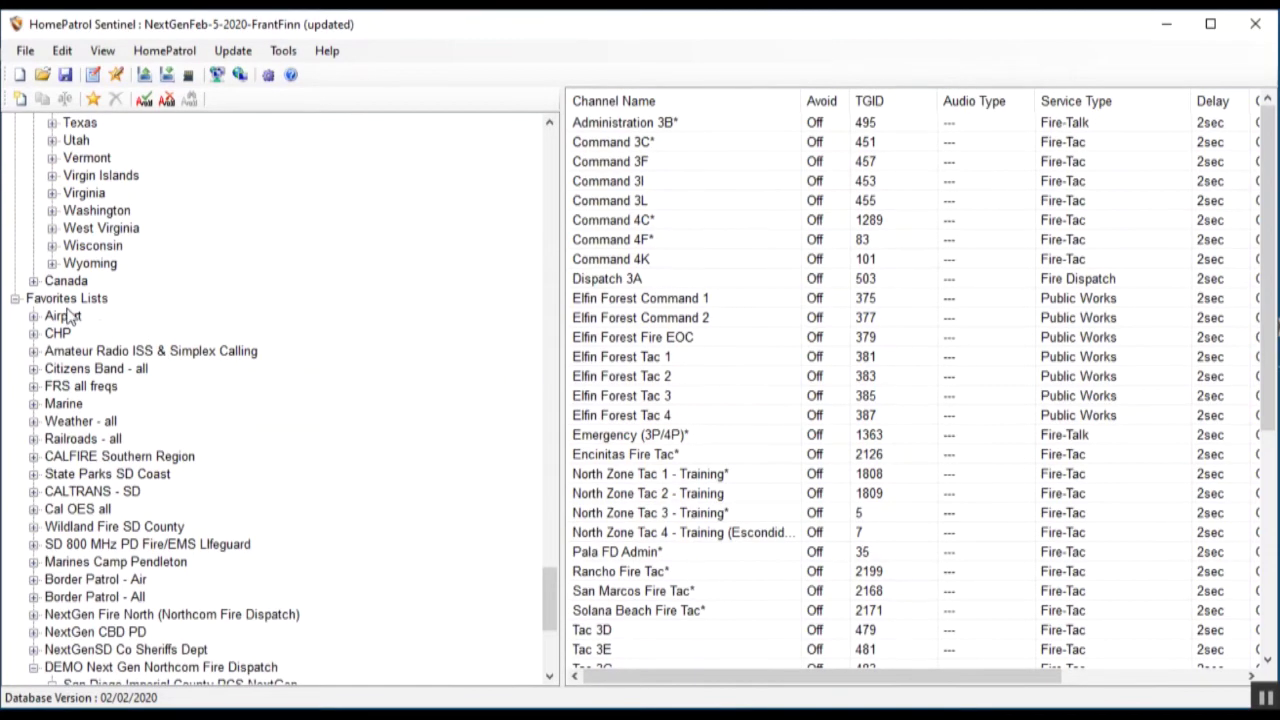
{"action": "scroll", "coordinate": [544, 590], "scroll_direction": "down", "scroll_amount": 6}
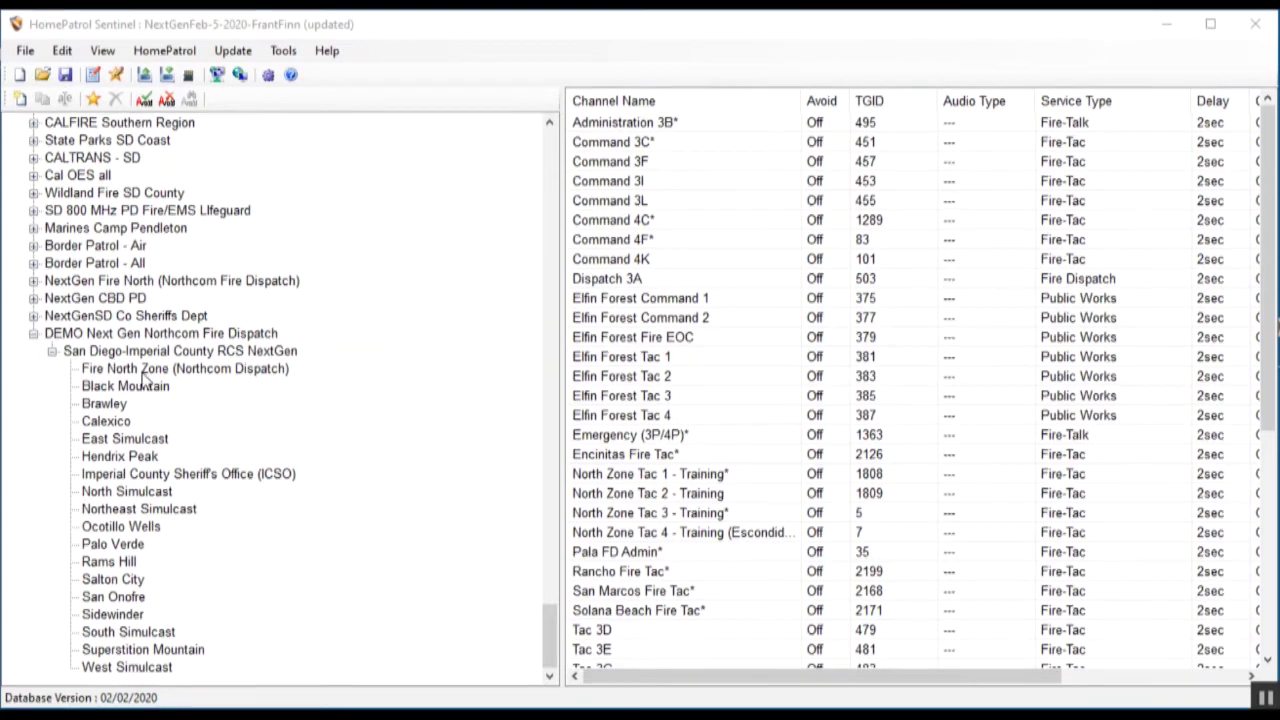
{"action": "left_click", "coordinate": [143, 371]}
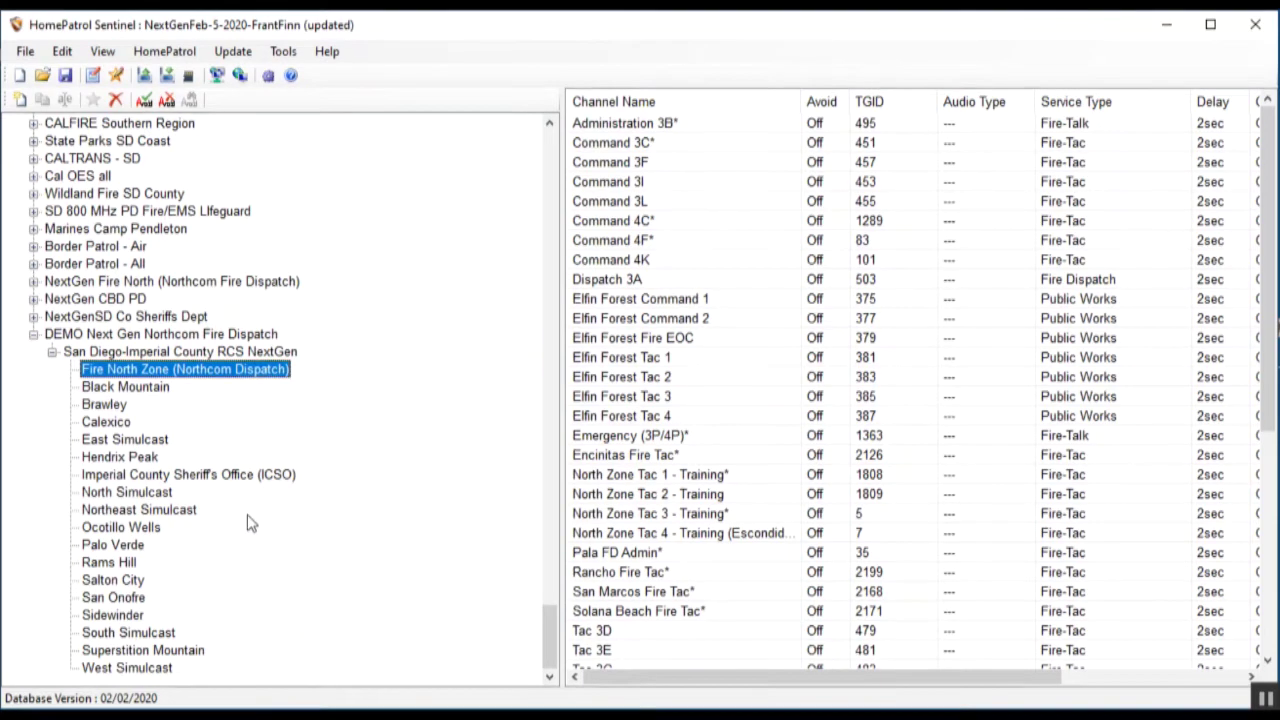
Step: Remove Black Mountain, Calexico, Brawley, East Simulcast, Hendrix Peak and the ICSO site from the list
{"action": "left_click", "coordinate": [122, 392]}
{"action": "right_click", "coordinate": [126, 396]}
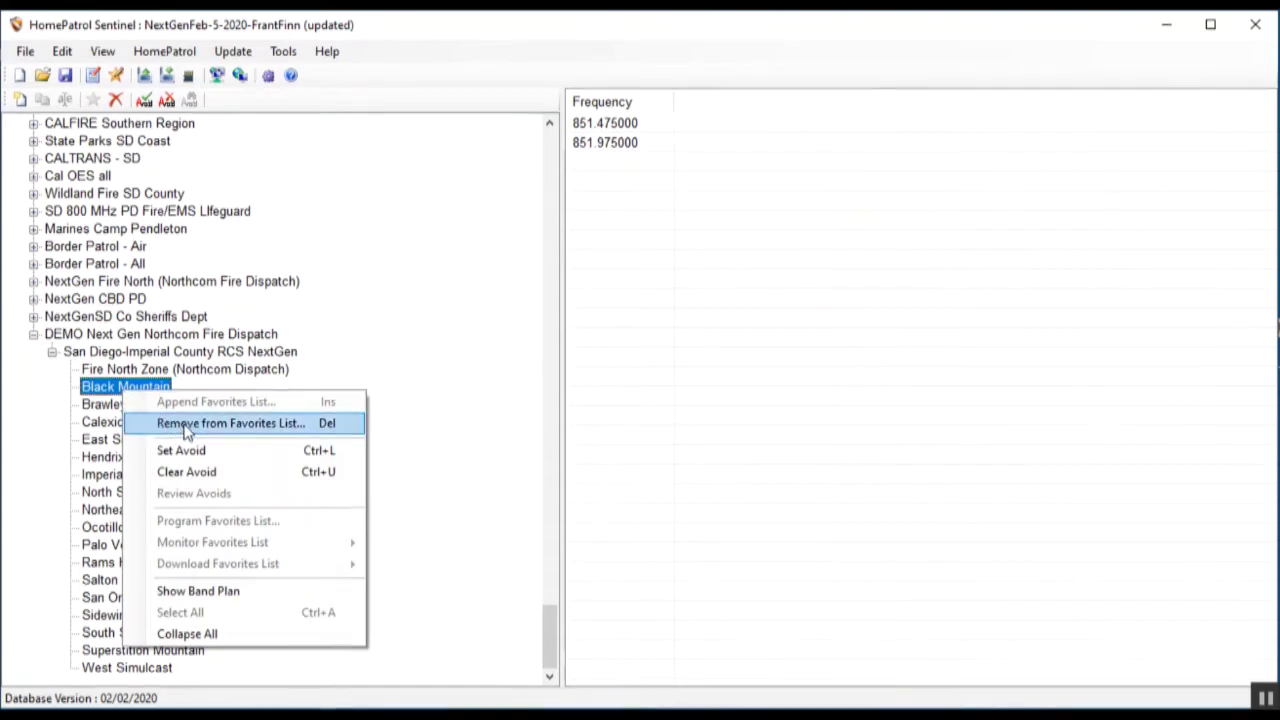
{"action": "left_click", "coordinate": [185, 424]}
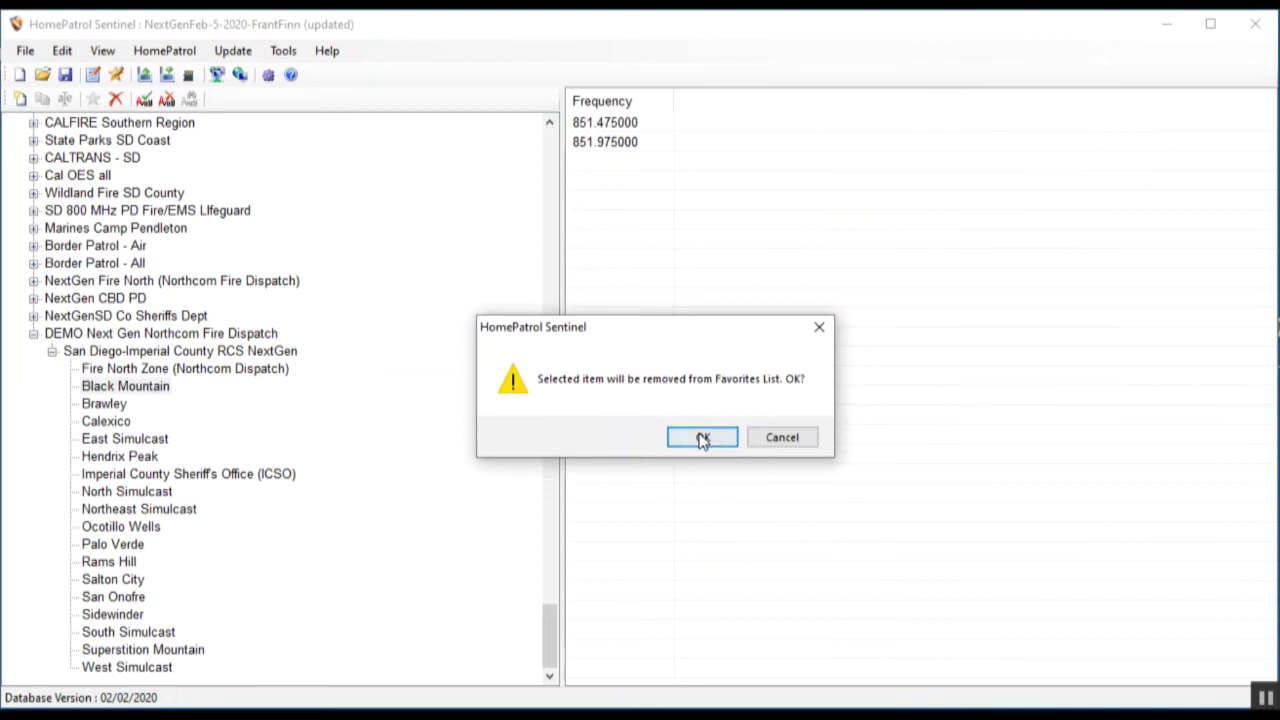
{"action": "left_click", "coordinate": [700, 440]}
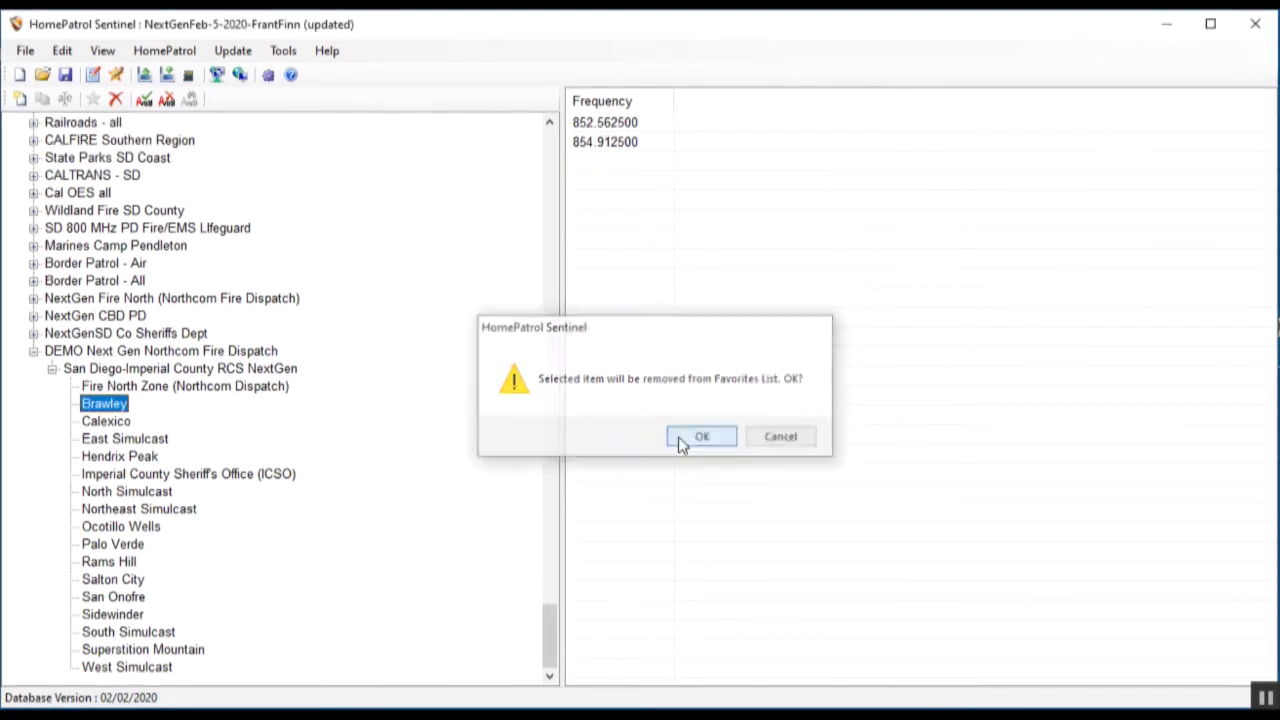
{"action": "left_click", "coordinate": [102, 425]}
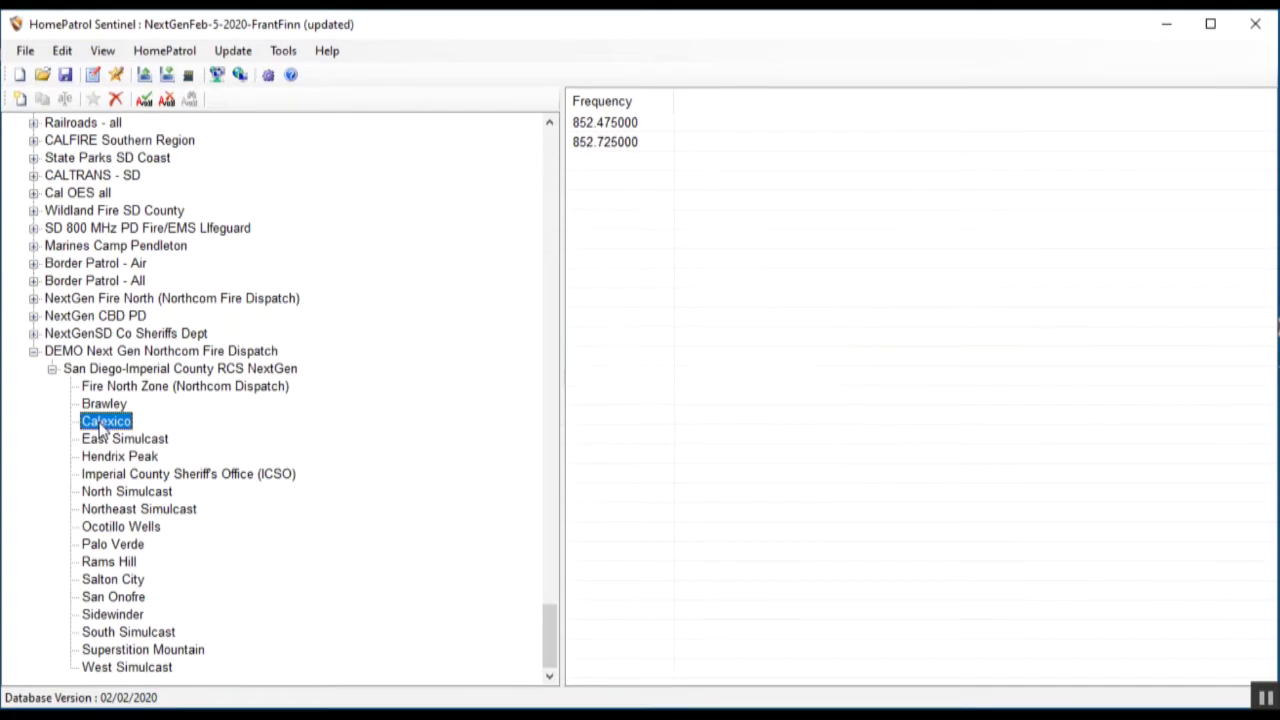
{"action": "key", "text": "Delete"}
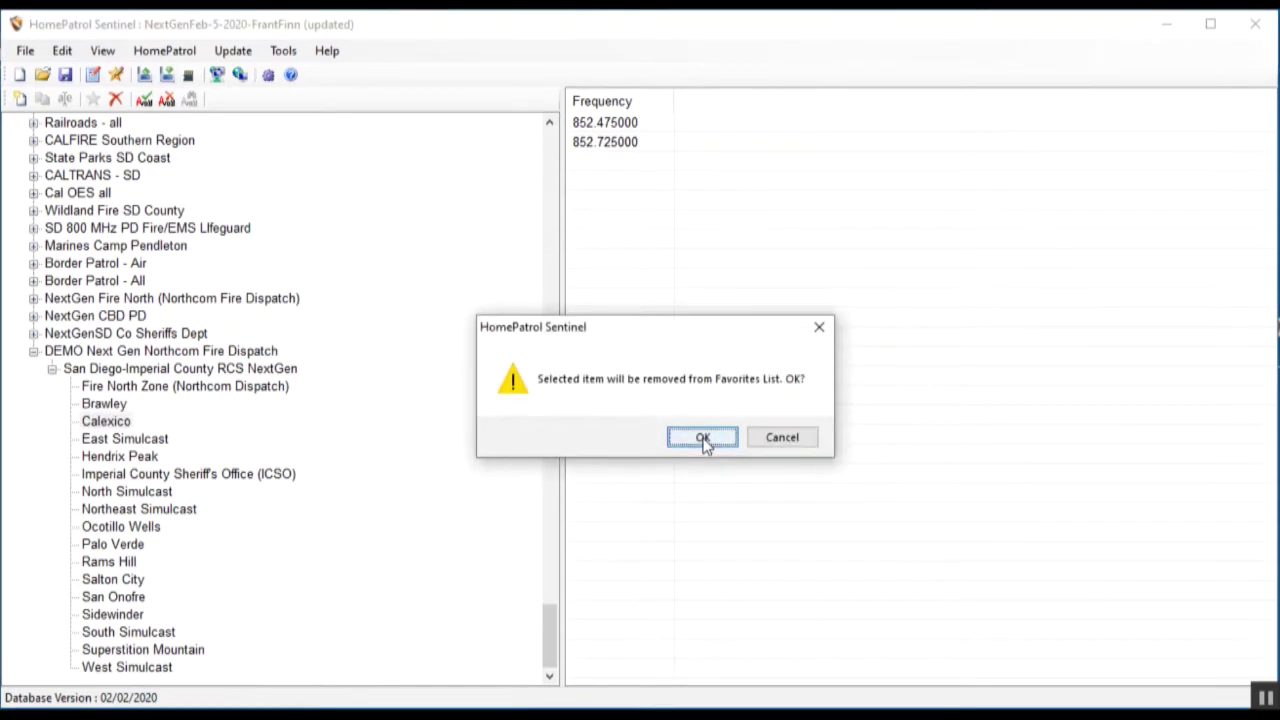
{"action": "left_click", "coordinate": [704, 441]}
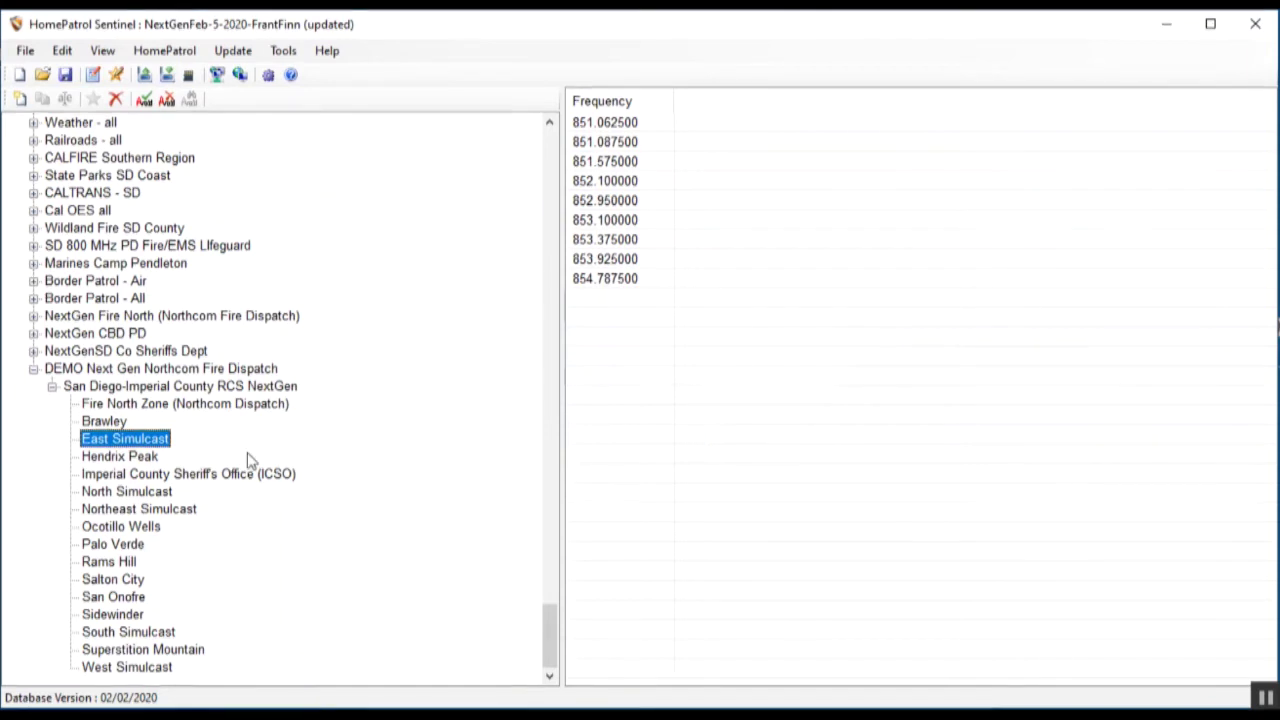
{"action": "left_click", "coordinate": [103, 424]}
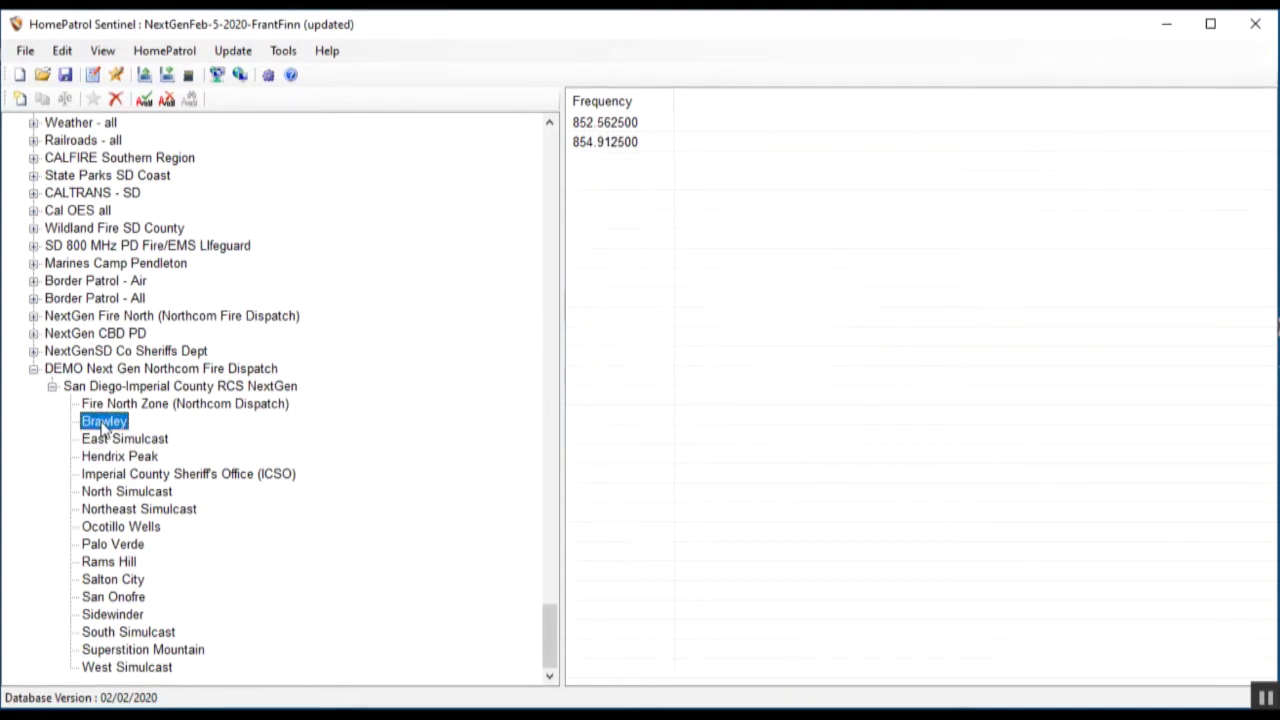
{"action": "key", "text": "Delete"}
{"action": "left_click", "coordinate": [704, 441]}
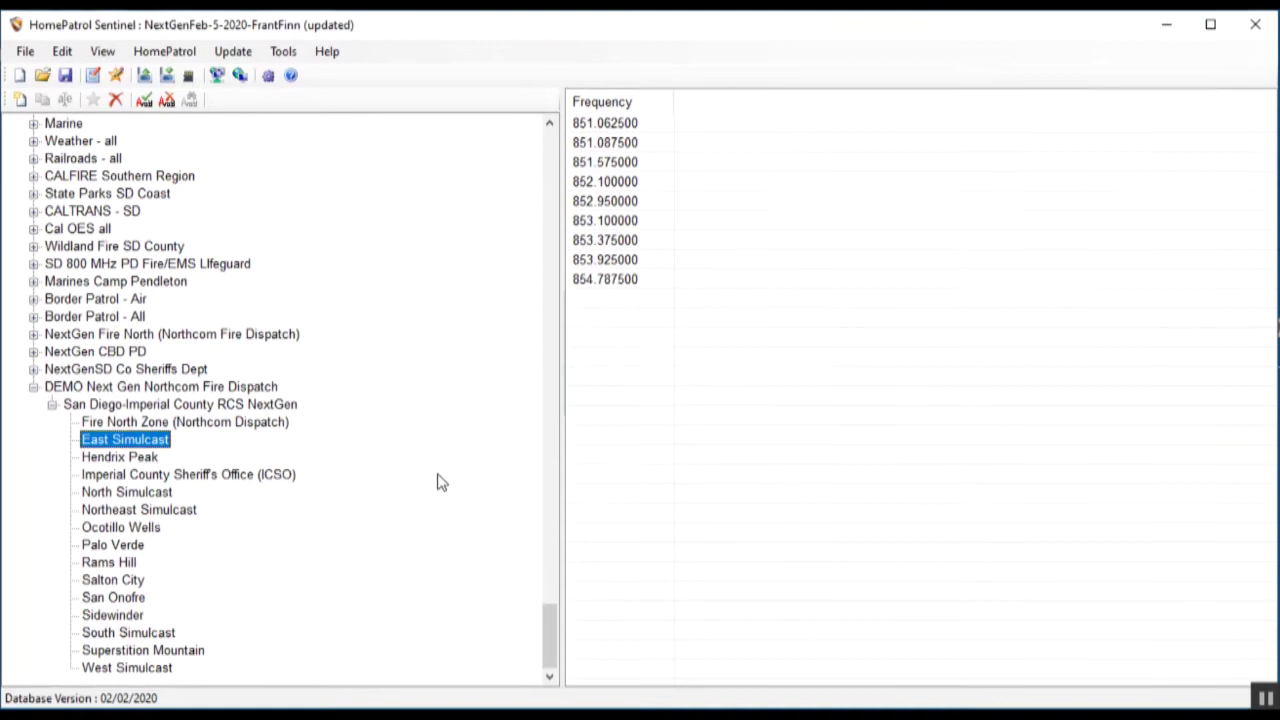
{"action": "key", "text": "Delete"}
{"action": "left_click", "coordinate": [705, 440]}
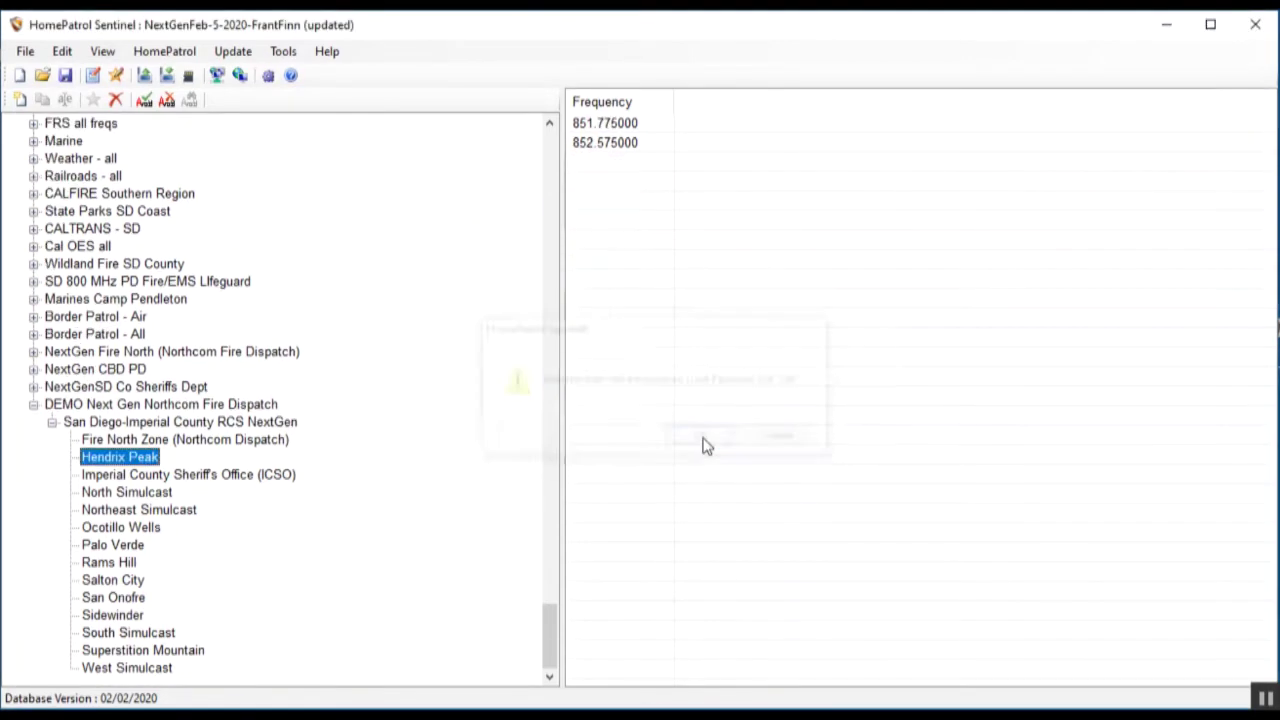
{"action": "key", "text": "Delete"}
{"action": "left_click", "coordinate": [704, 441]}
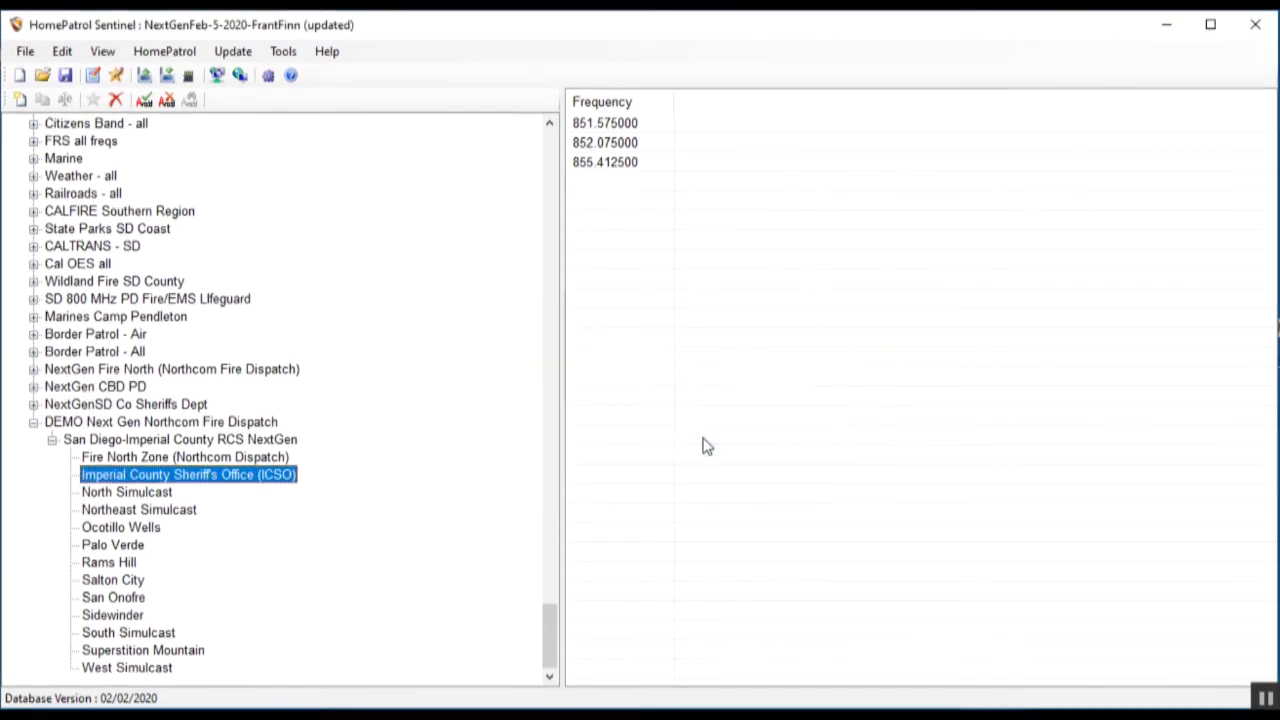
{"action": "key", "text": "Delete"}
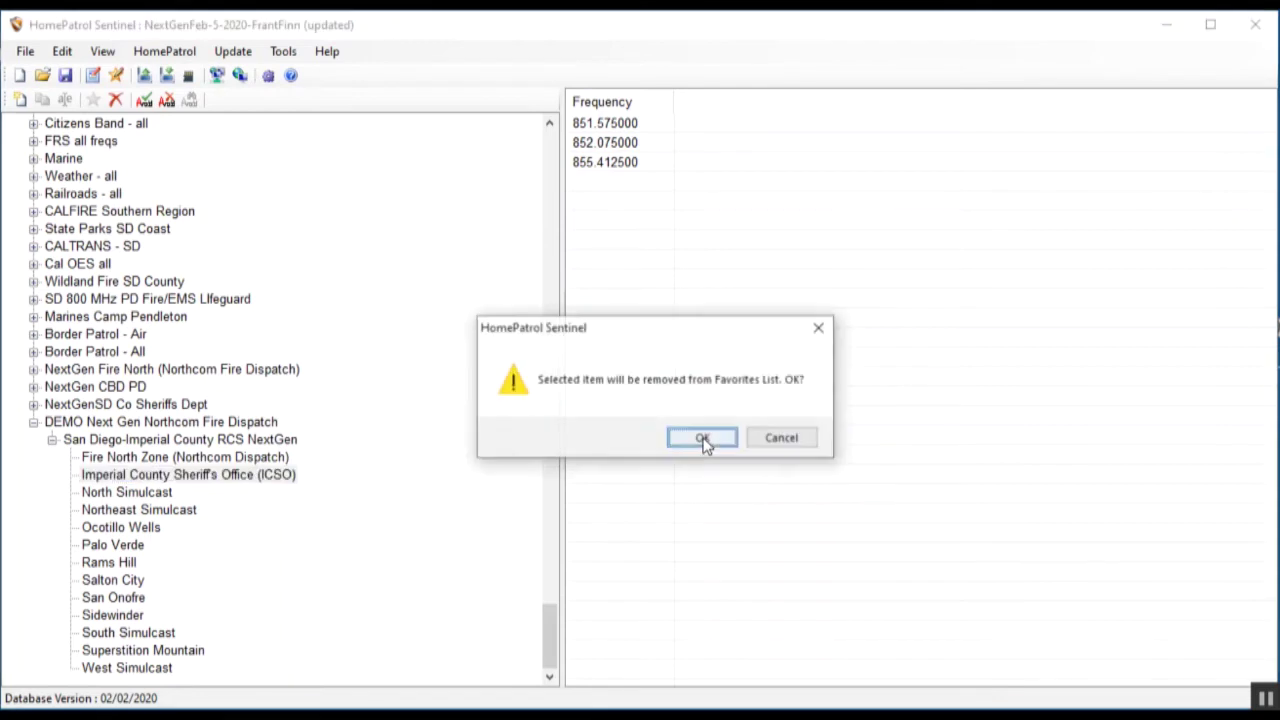
{"action": "left_click", "coordinate": [705, 441]}
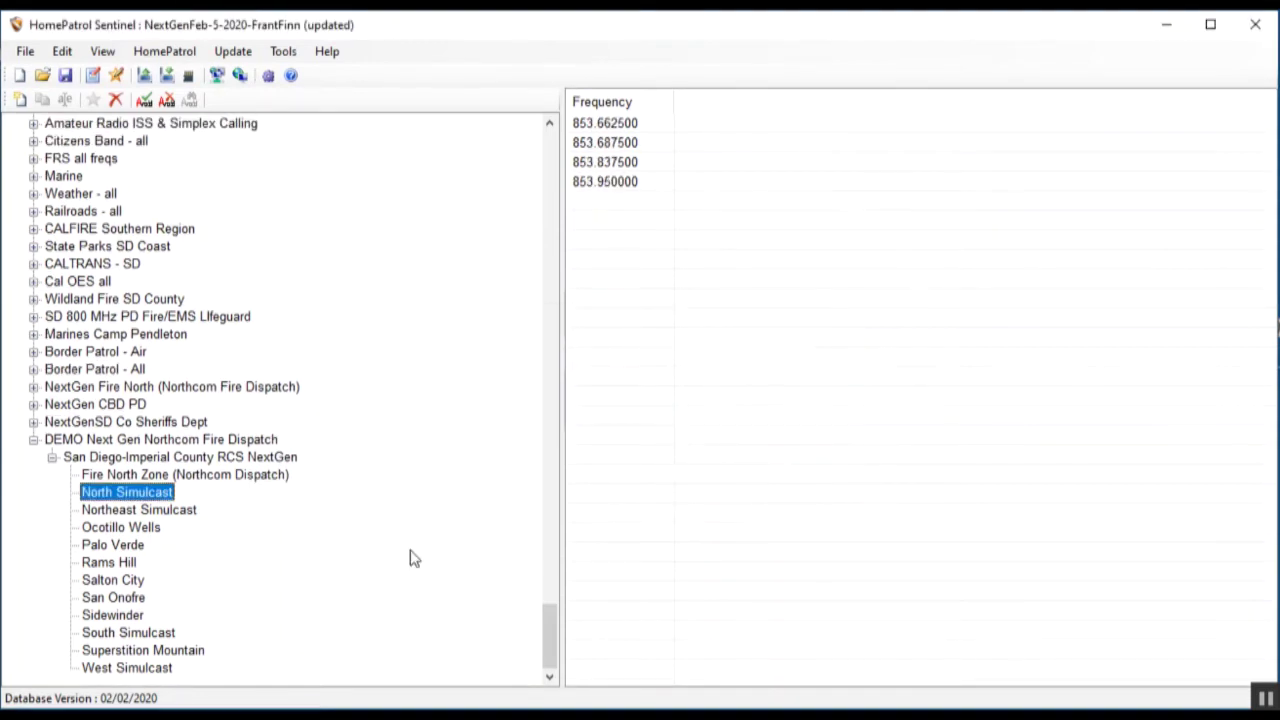
Step: Remove Northeast Simulcast, Ocotillo Wells, Palo Verde, Rams Hill and Salton City from the list
{"action": "left_click", "coordinate": [159, 512]}
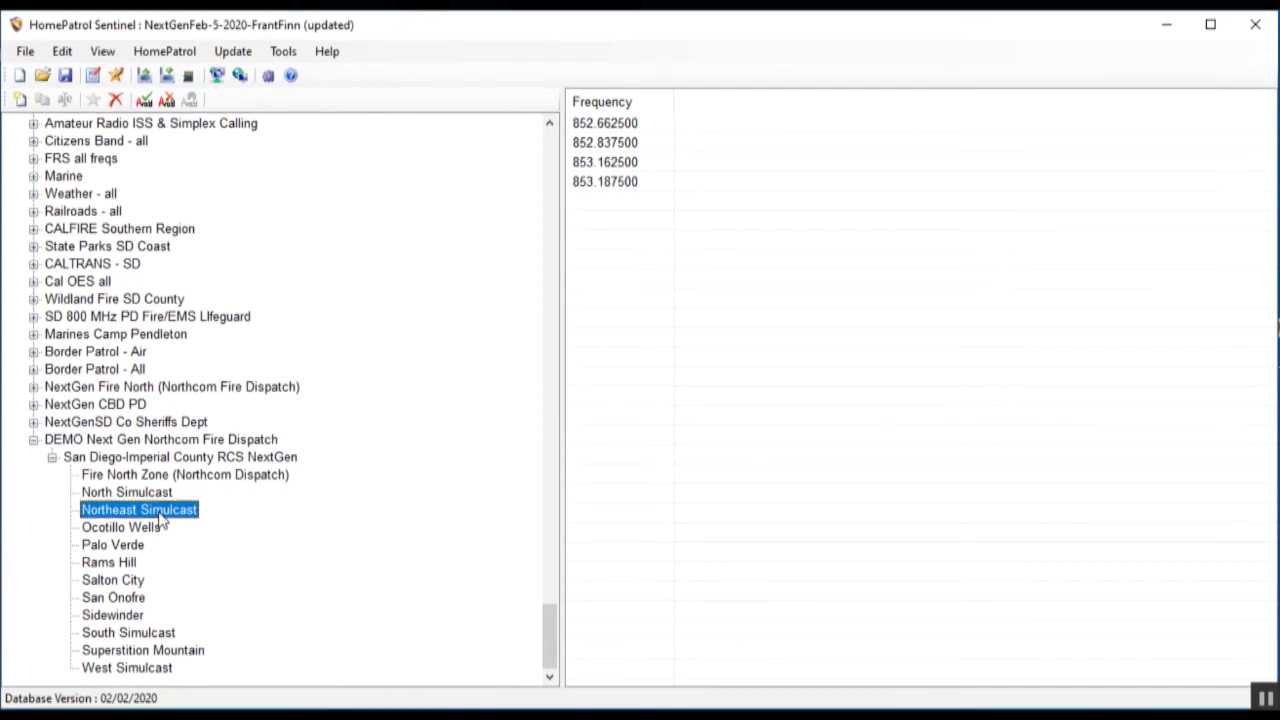
{"action": "key", "text": "Delete"}
{"action": "left_click", "coordinate": [703, 438]}
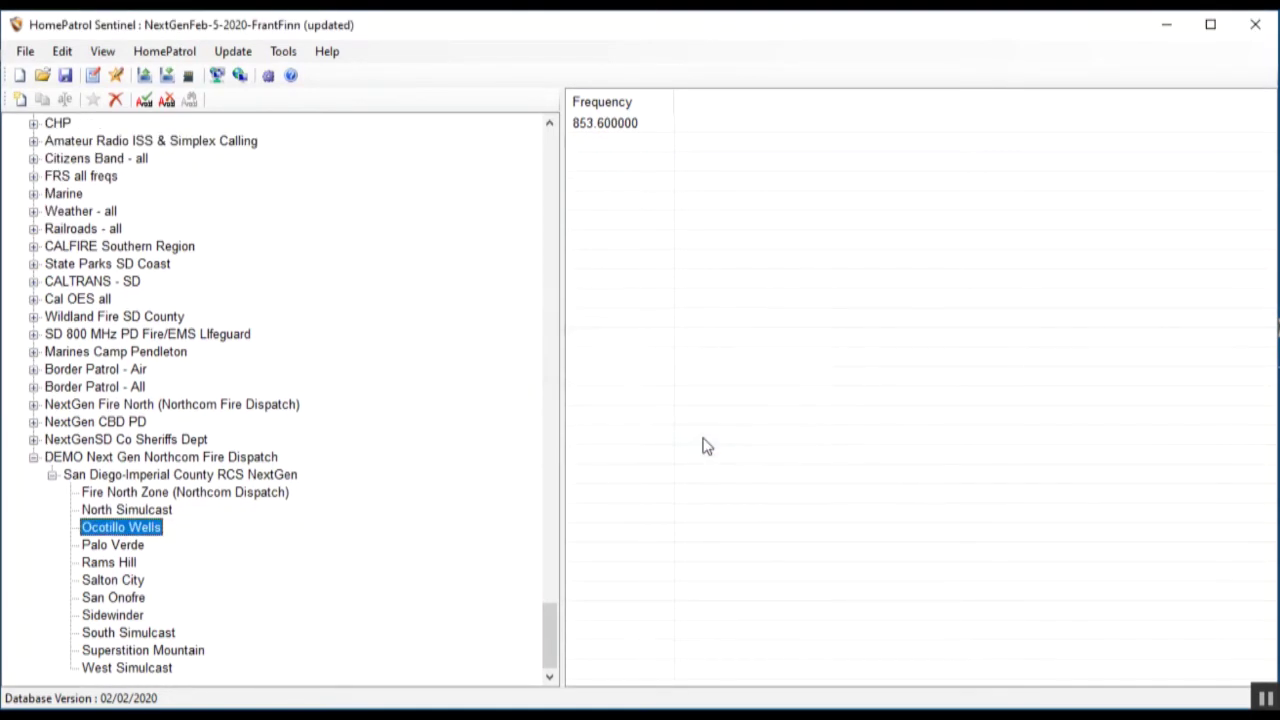
{"action": "key", "text": "Delete"}
{"action": "left_click", "coordinate": [705, 440]}
{"action": "key", "text": "Delete"}
{"action": "left_click", "coordinate": [703, 438]}
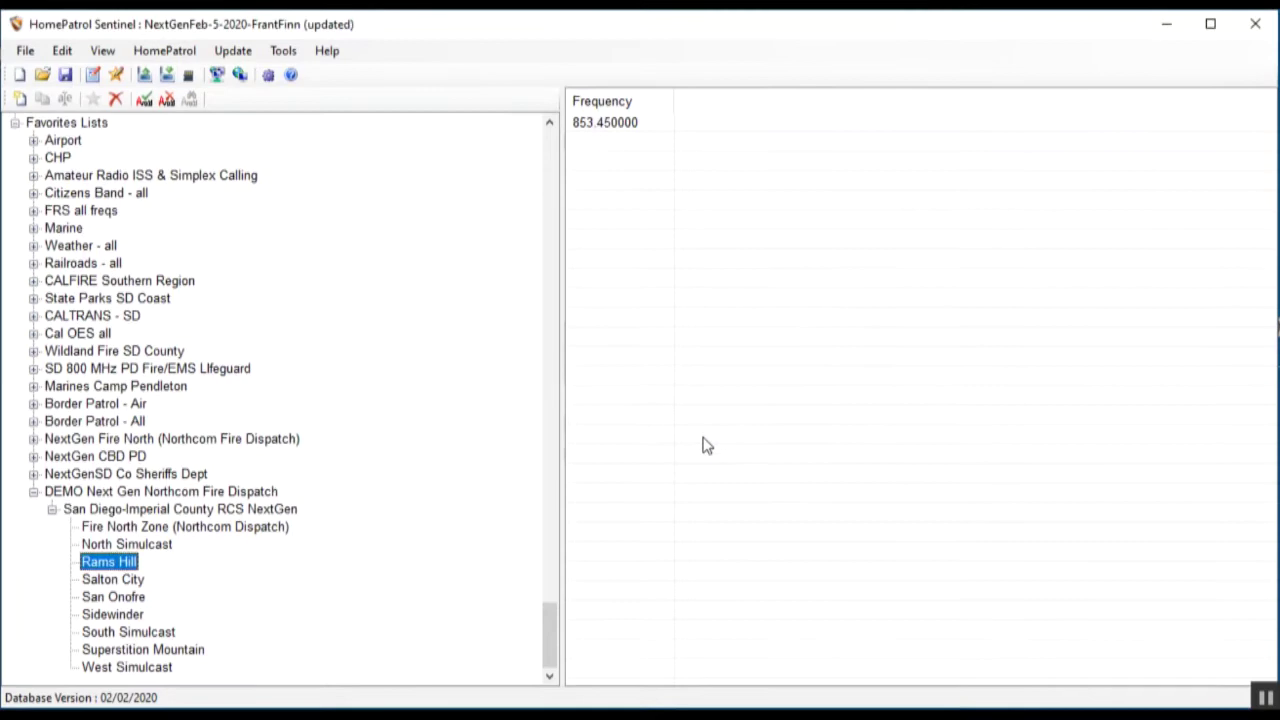
{"action": "key", "text": "Delete"}
{"action": "left_click", "coordinate": [703, 438]}
{"action": "key", "text": "Delete"}
{"action": "left_click", "coordinate": [703, 438]}
Step: Remove San Onofre, Sidewinder, South Simulcast and Superstition Mountain from the list
{"action": "key", "text": "Delete"}
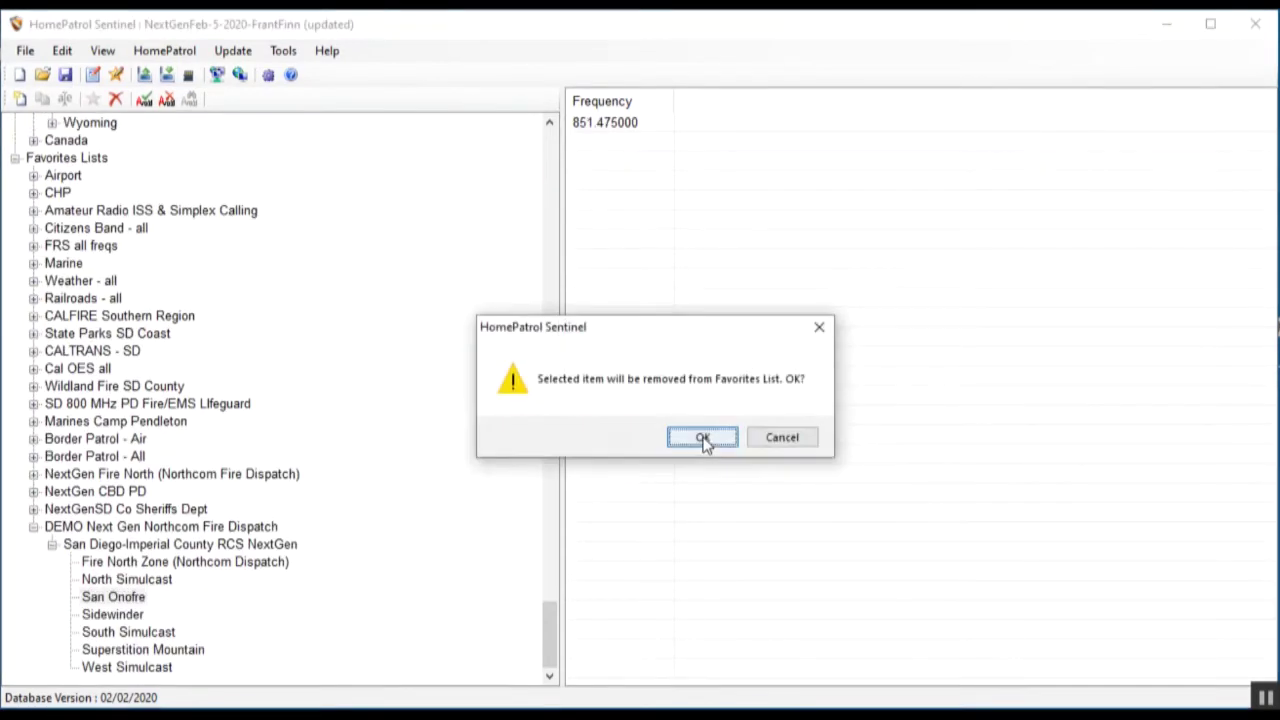
{"action": "left_click", "coordinate": [704, 439]}
{"action": "key", "text": "Delete"}
{"action": "left_click", "coordinate": [704, 440]}
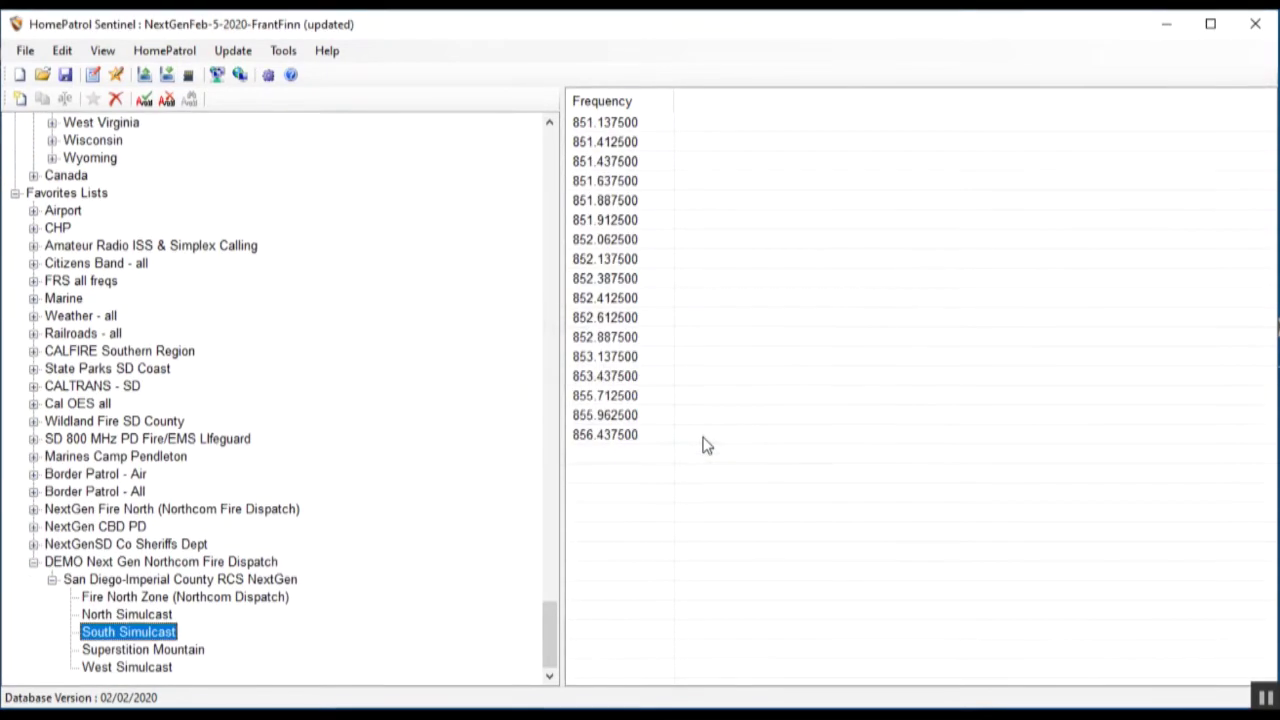
{"action": "key", "text": "Delete"}
{"action": "left_click", "coordinate": [704, 440]}
{"action": "key", "text": "Delete"}
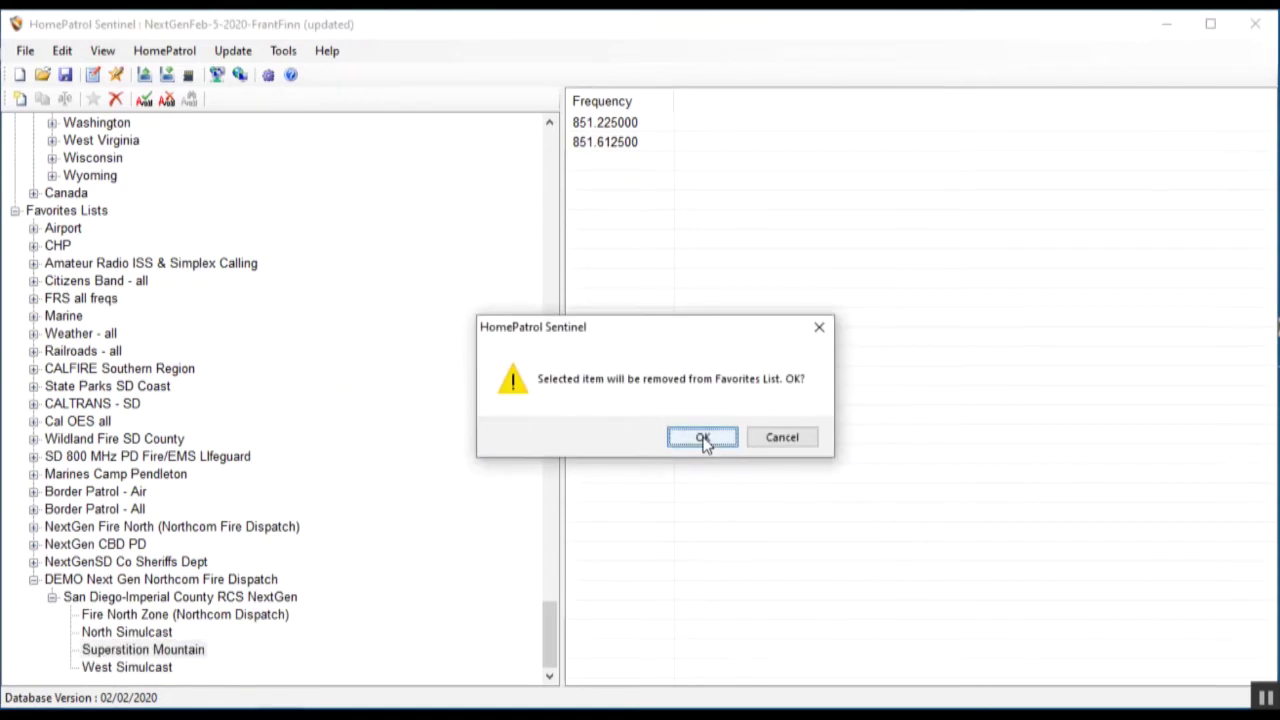
{"action": "left_click", "coordinate": [702, 437]}
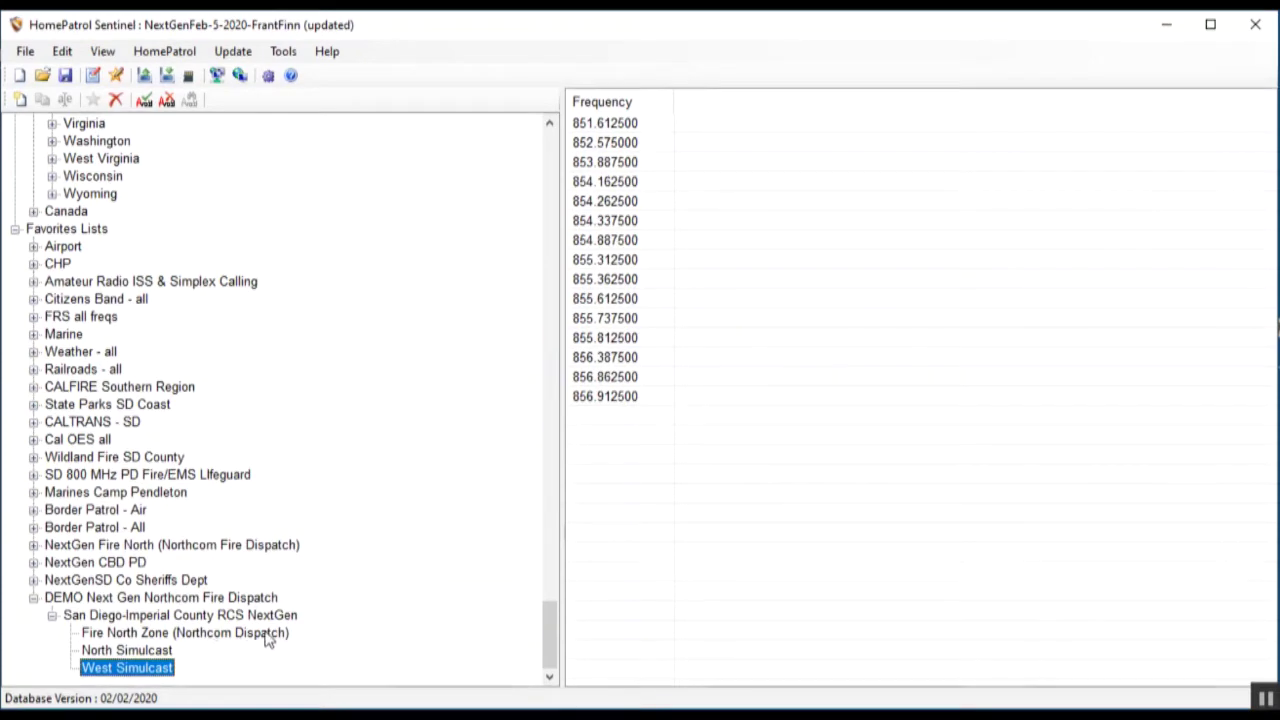
Step: Collapse the DEMO Northcom list and display Carlsbad's talkgroups in San Diego-Imperial County RCS NextGen
{"action": "left_click", "coordinate": [34, 599]}
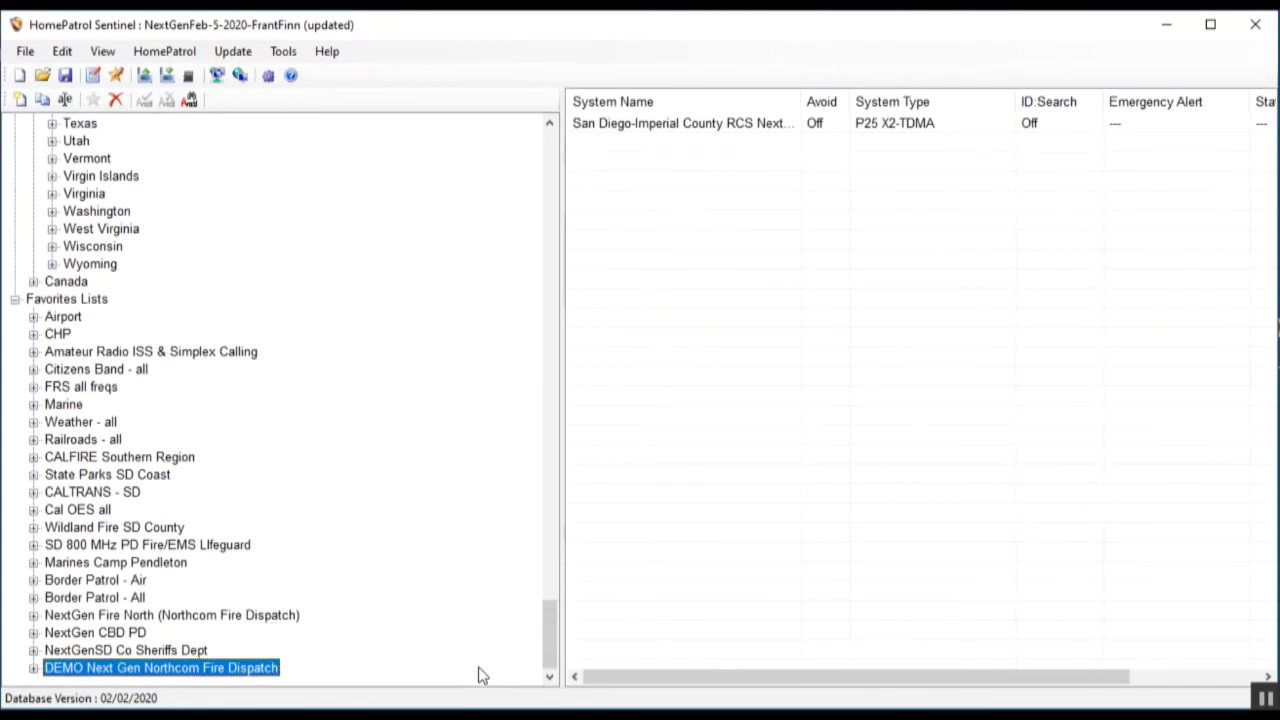
{"action": "mouse_move", "coordinate": [550, 614]}
{"action": "left_mouse_down"}
{"action": "mouse_move", "coordinate": [591, 434]}
{"action": "mouse_move", "coordinate": [535, 252]}
{"action": "left_mouse_up"}
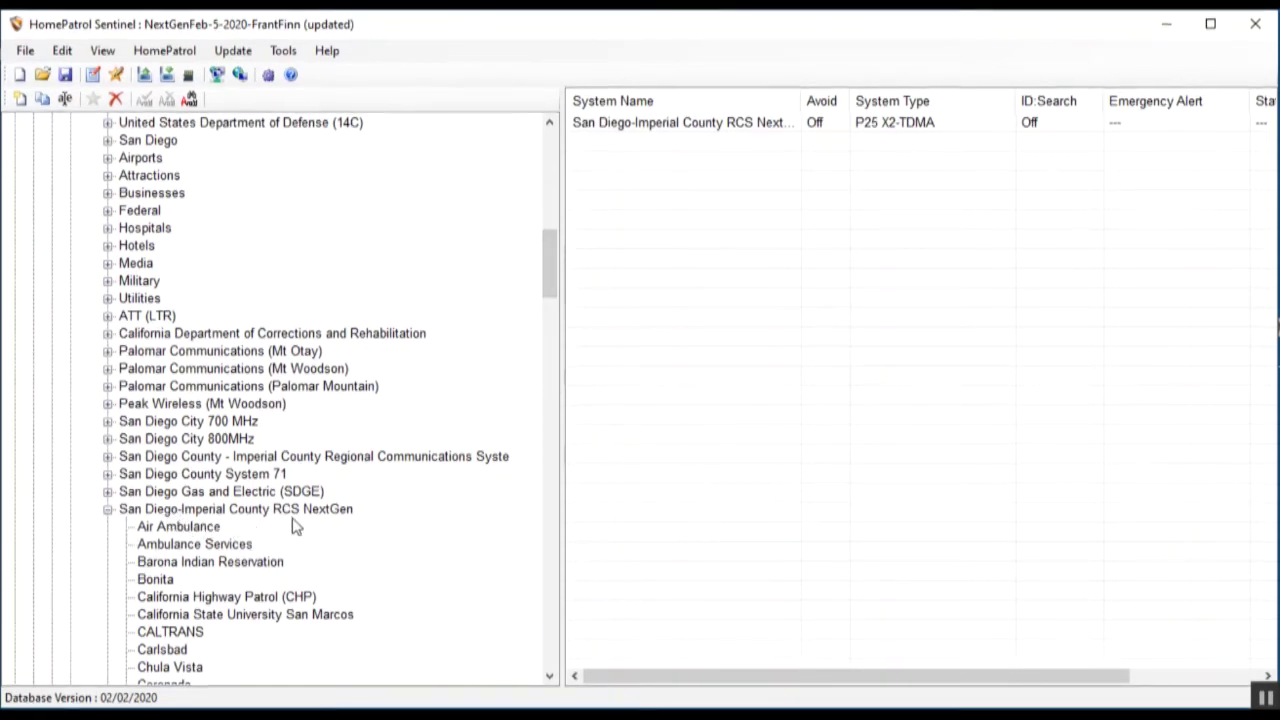
{"action": "left_click_drag", "start_coordinate": [551, 266], "coordinate": [550, 293]}
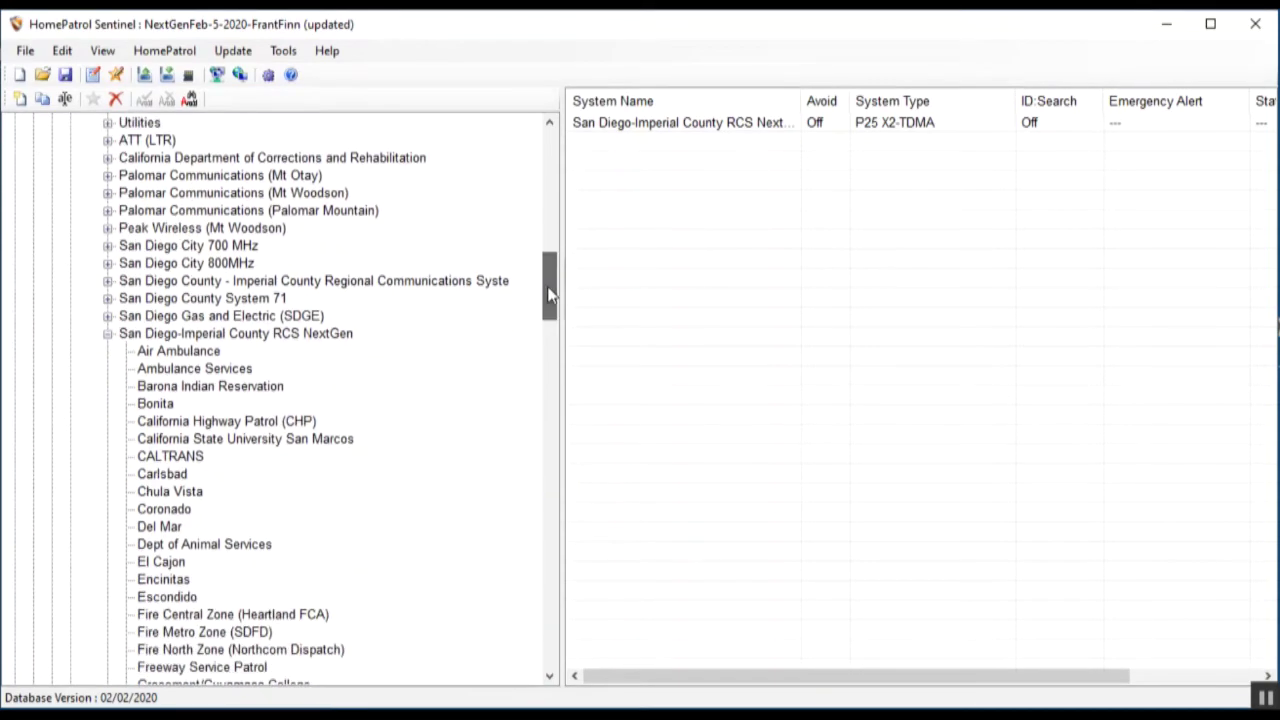
{"action": "left_click", "coordinate": [344, 345]}
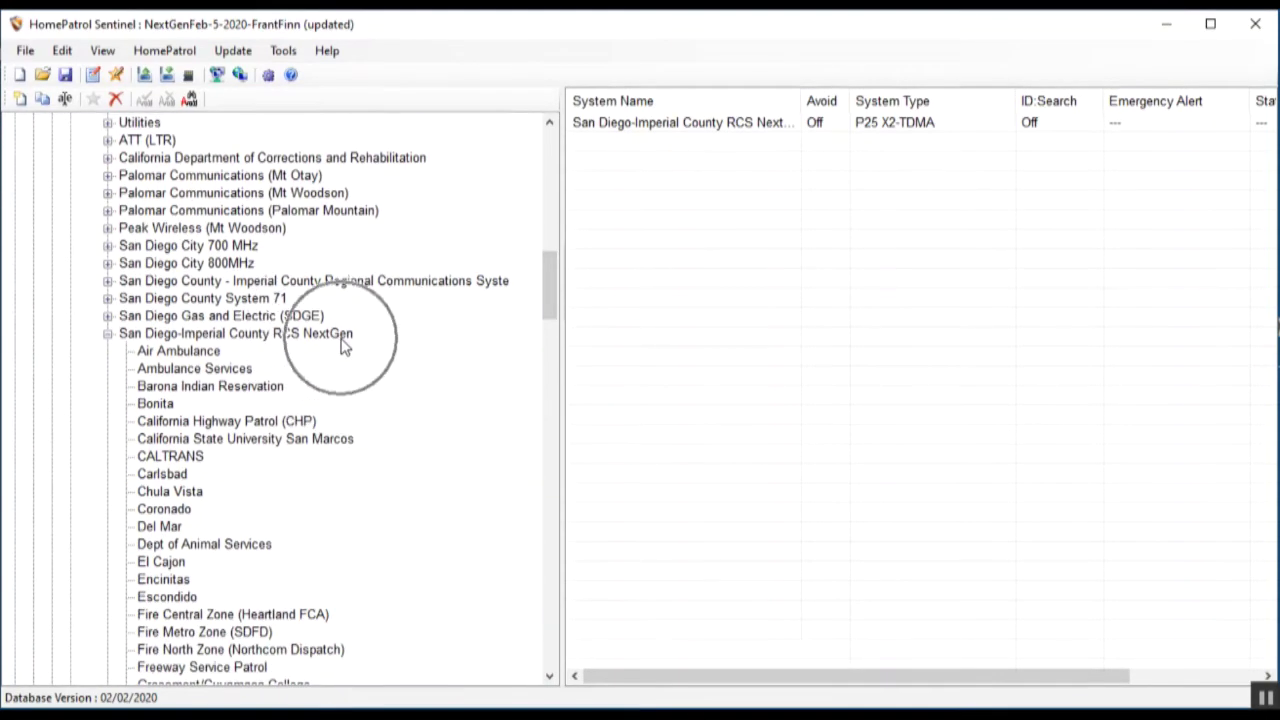
{"action": "left_click", "coordinate": [155, 476]}
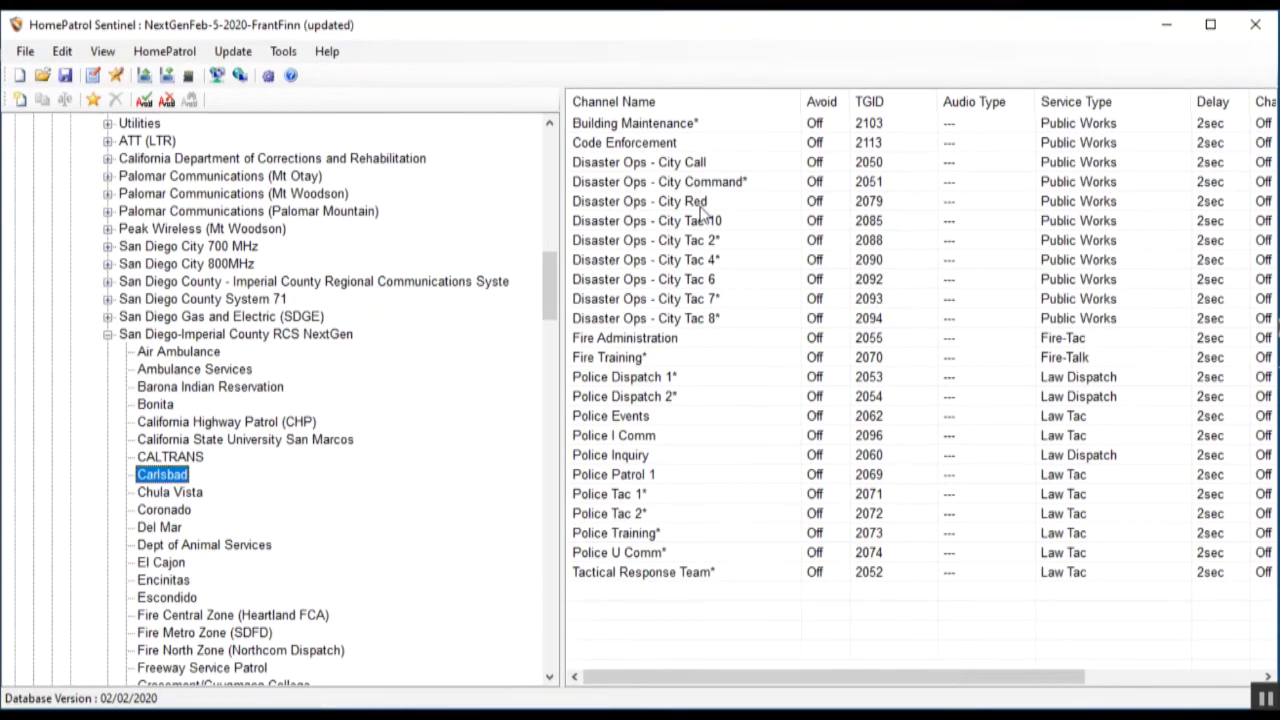
Step: Set Avoid on the Building Maintenance (2103) and Code Enforcement (2113) talkgroups
{"action": "right_click", "coordinate": [625, 126]}
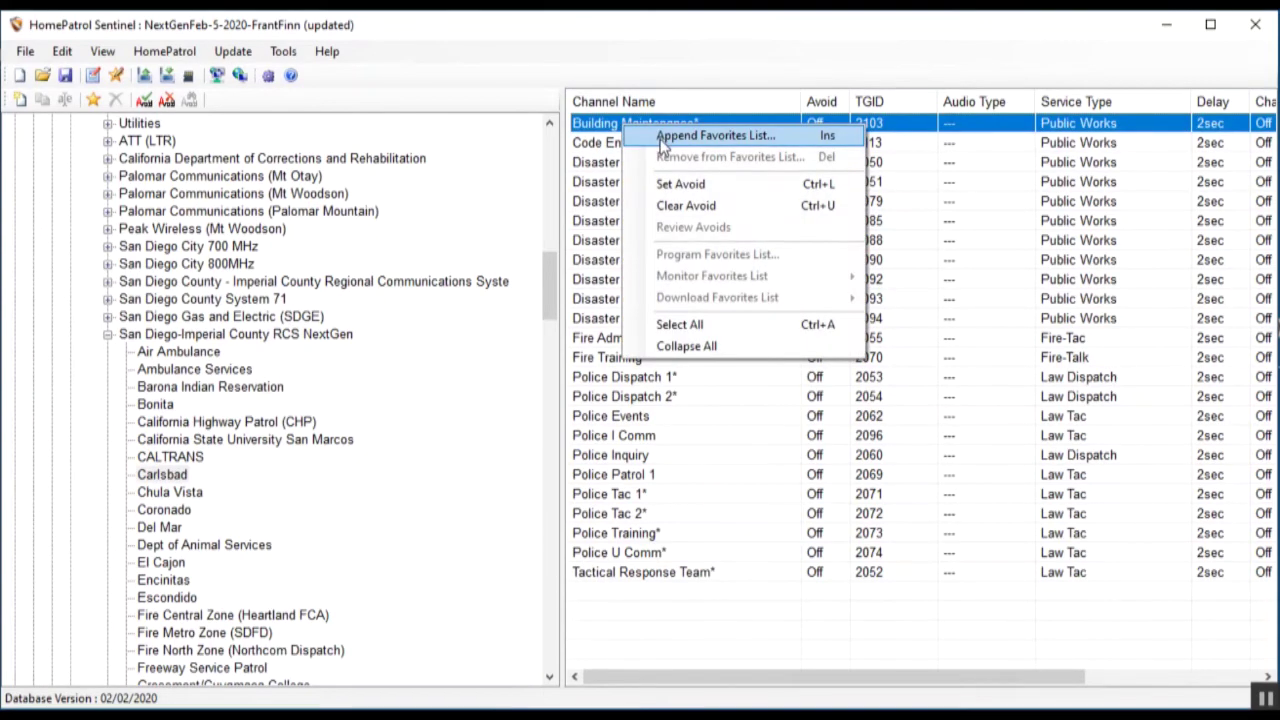
{"action": "left_click", "coordinate": [588, 145]}
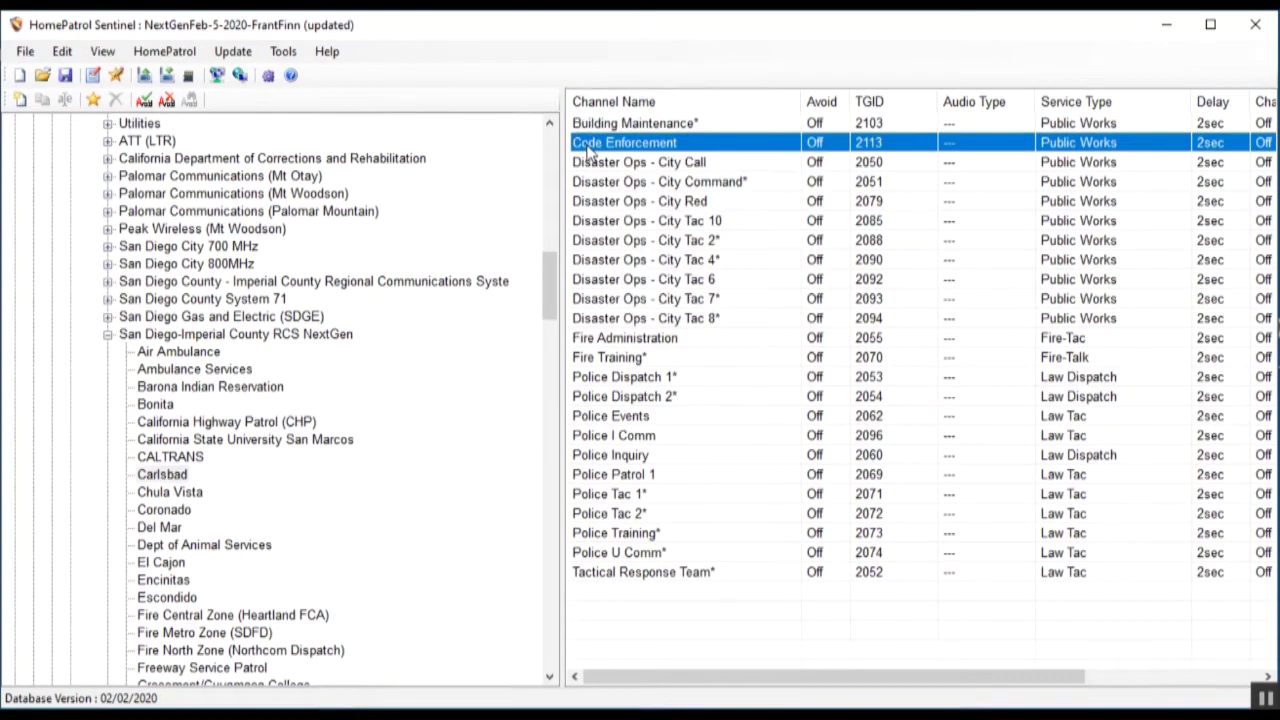
{"action": "left_click", "coordinate": [600, 127]}
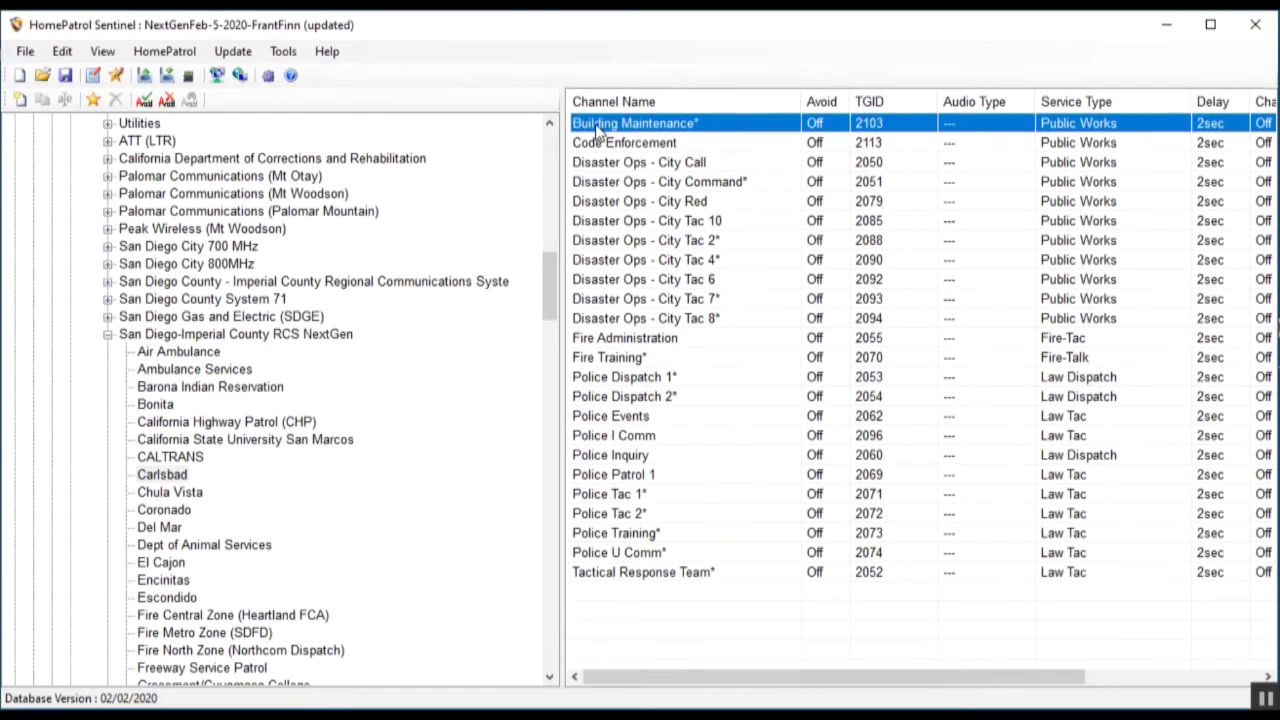
{"action": "right_click", "coordinate": [603, 130]}
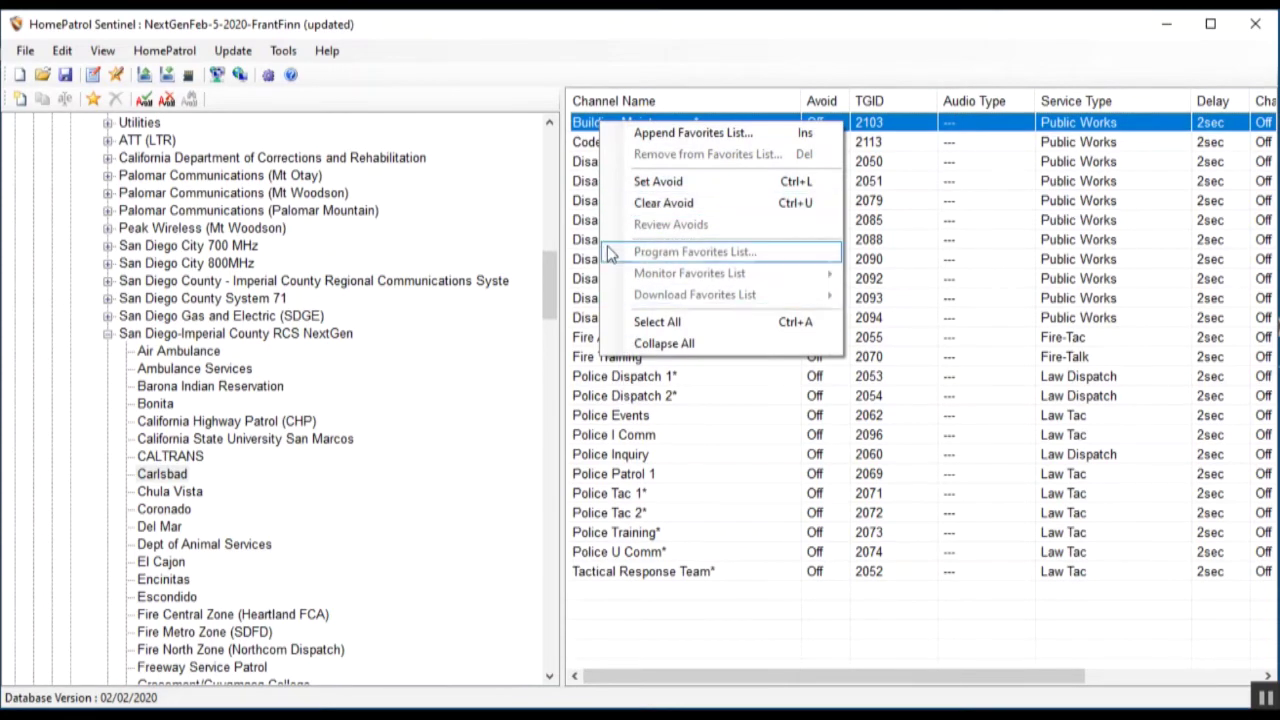
{"action": "left_click", "coordinate": [548, 310]}
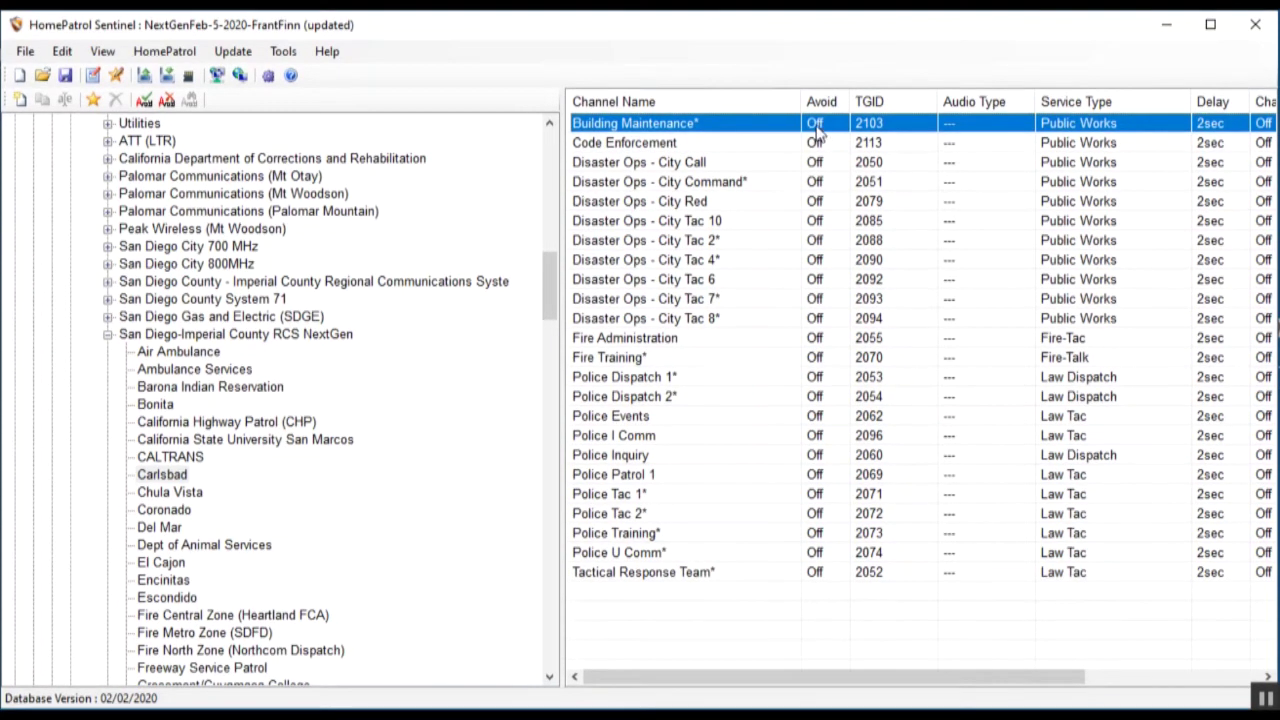
{"action": "right_click", "coordinate": [816, 126]}
{"action": "left_click", "coordinate": [816, 126]}
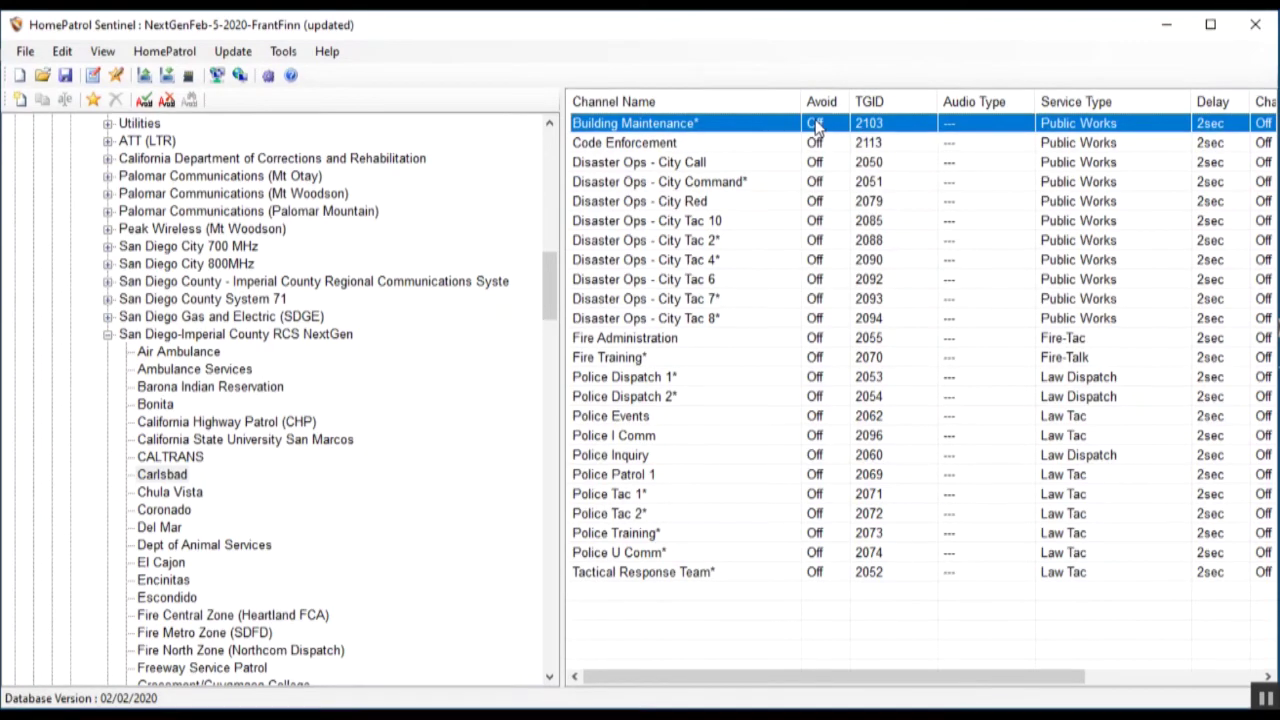
{"action": "right_click", "coordinate": [813, 122]}
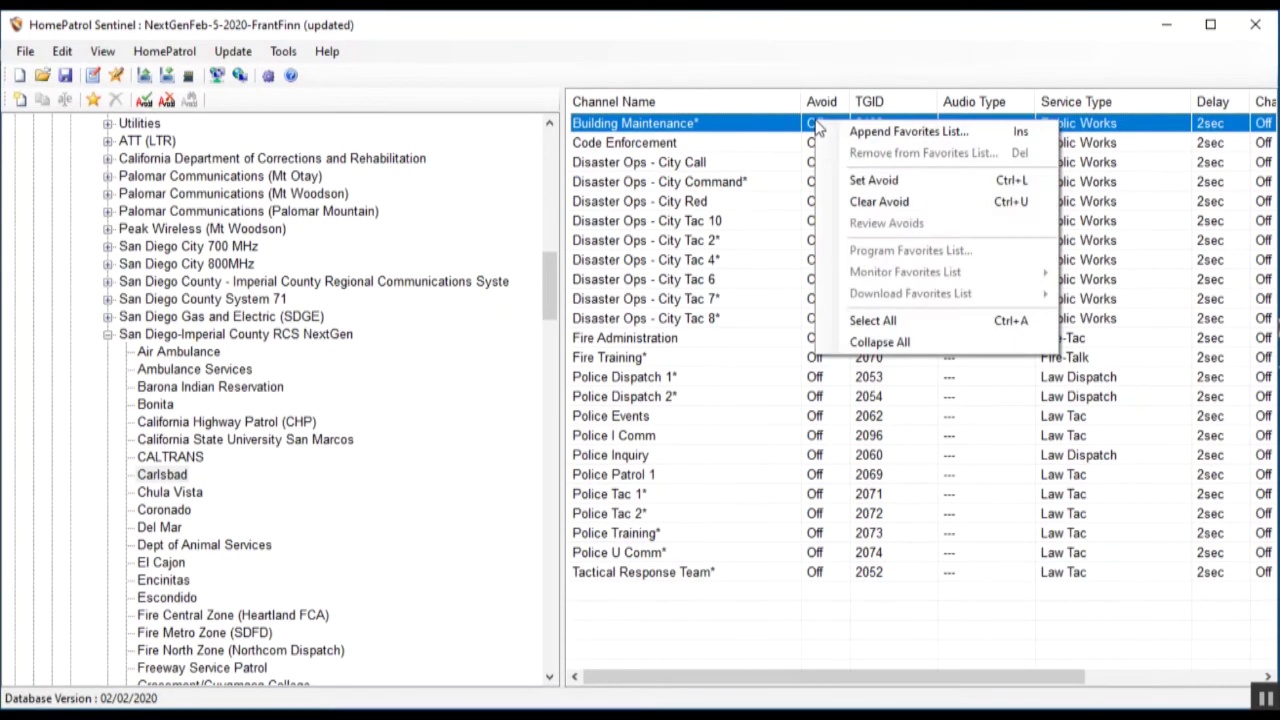
{"action": "left_click", "coordinate": [873, 183]}
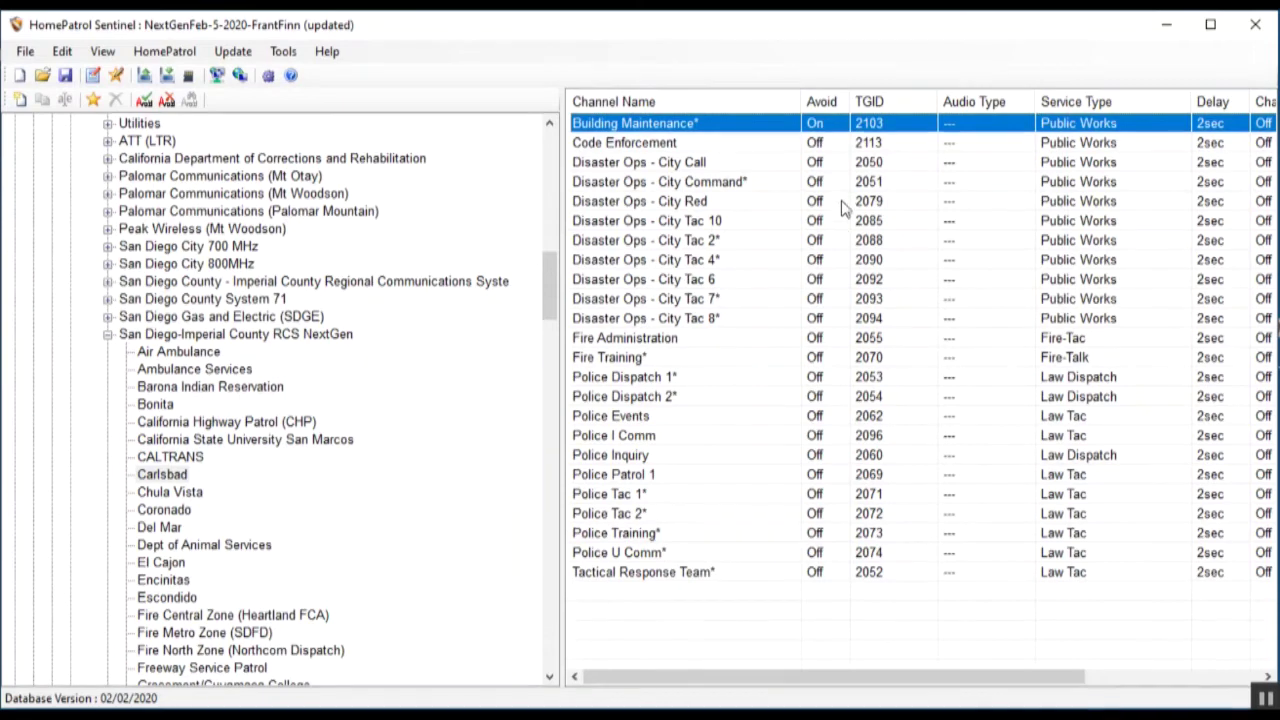
{"action": "key", "text": "Down"}
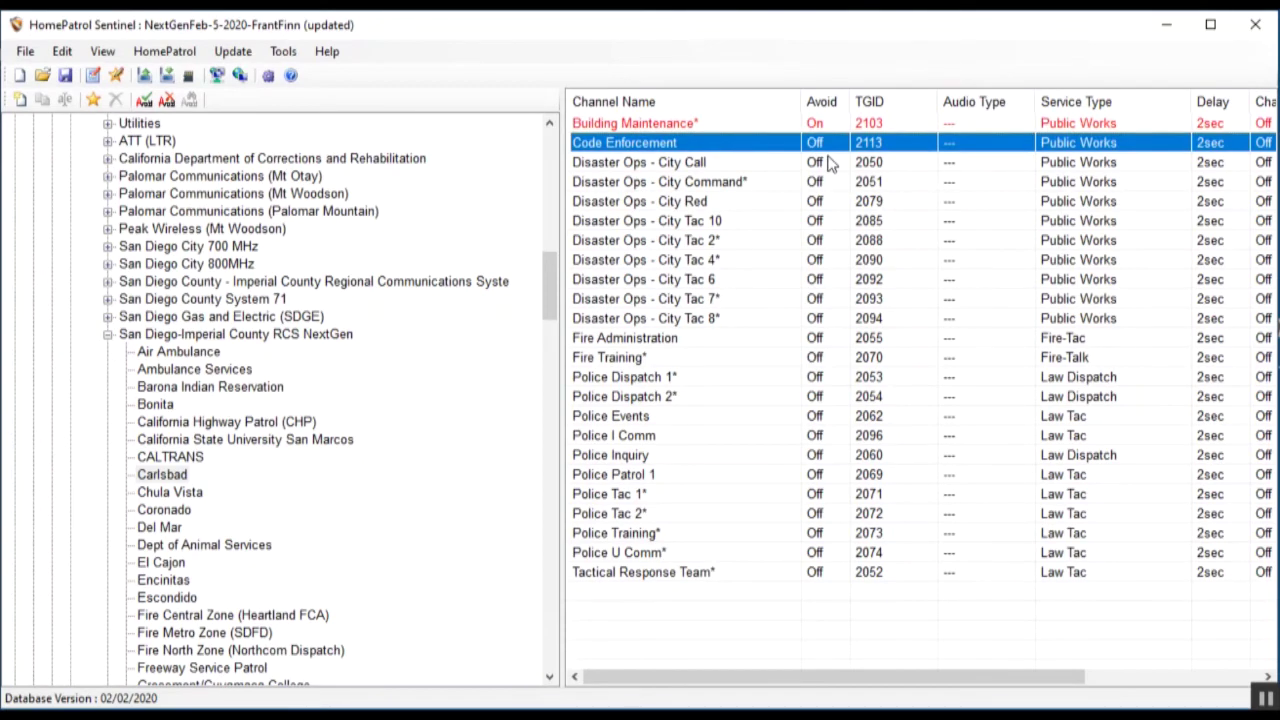
{"action": "key", "text": "space"}
{"action": "left_click", "coordinate": [678, 164]}
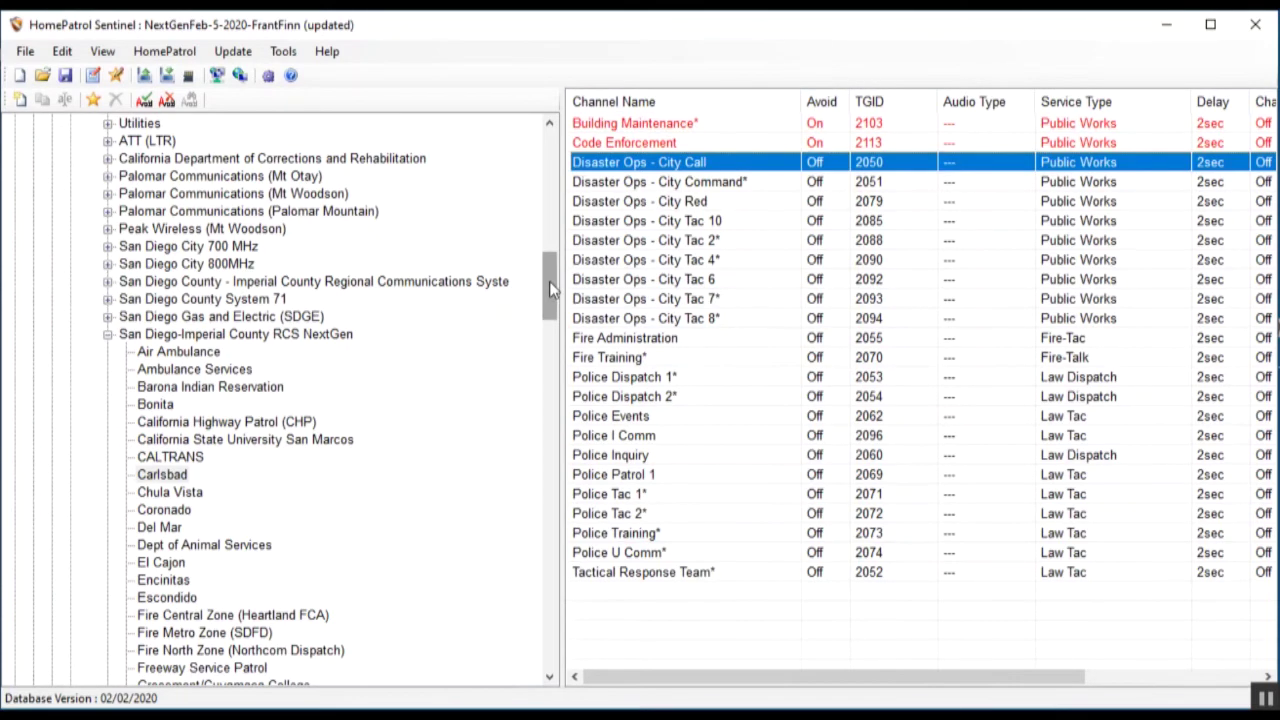
Step: Append the Carlsbad site to a new favorites list named 'DEMO CBD PD Next Gen'
{"action": "left_click_drag", "start_coordinate": [553, 289], "coordinate": [553, 297]}
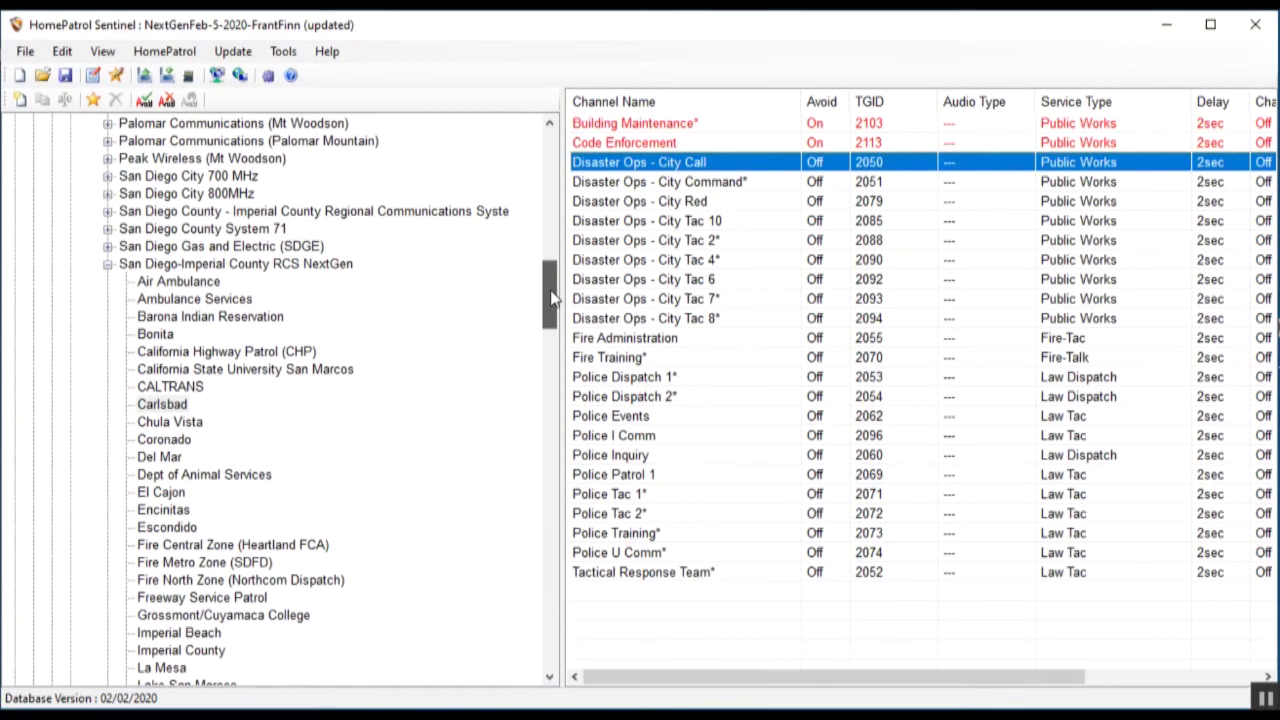
{"action": "mouse_move", "coordinate": [549, 296]}
{"action": "left_mouse_down"}
{"action": "mouse_move", "coordinate": [549, 321]}
{"action": "mouse_move", "coordinate": [547, 295]}
{"action": "left_mouse_up"}
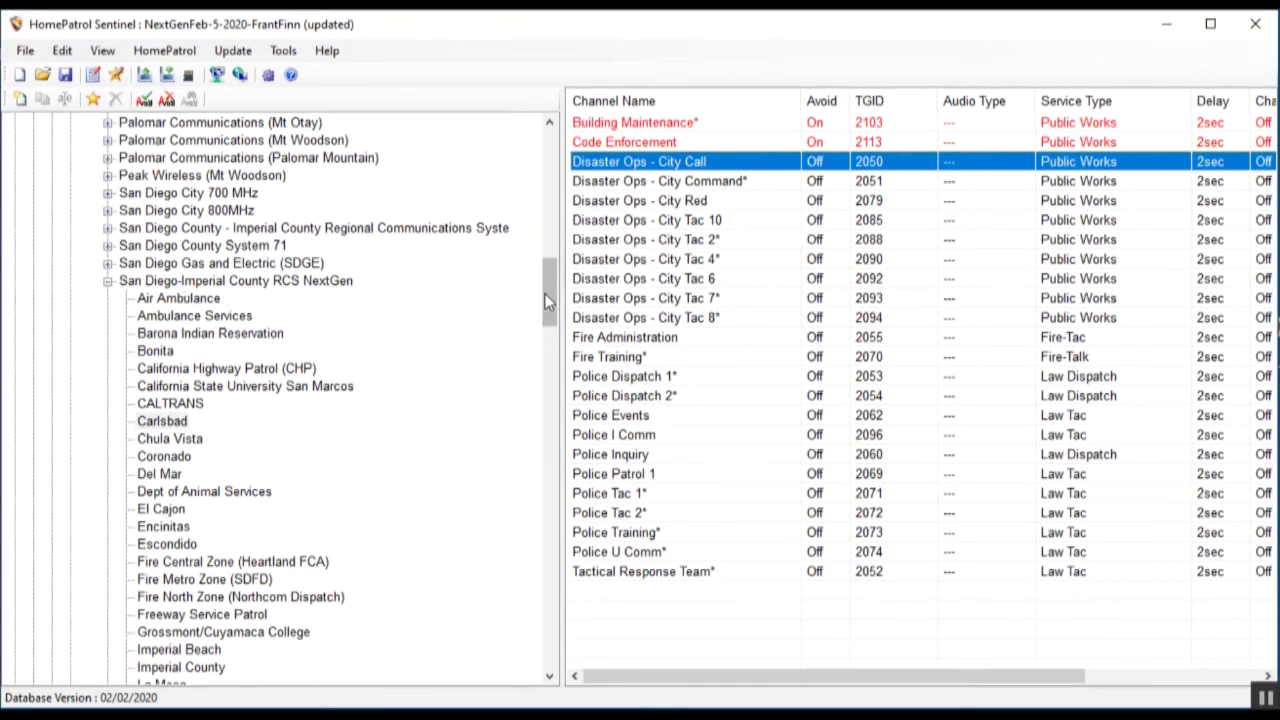
{"action": "left_click_drag", "start_coordinate": [549, 290], "coordinate": [549, 298]}
{"action": "right_click", "coordinate": [163, 352]}
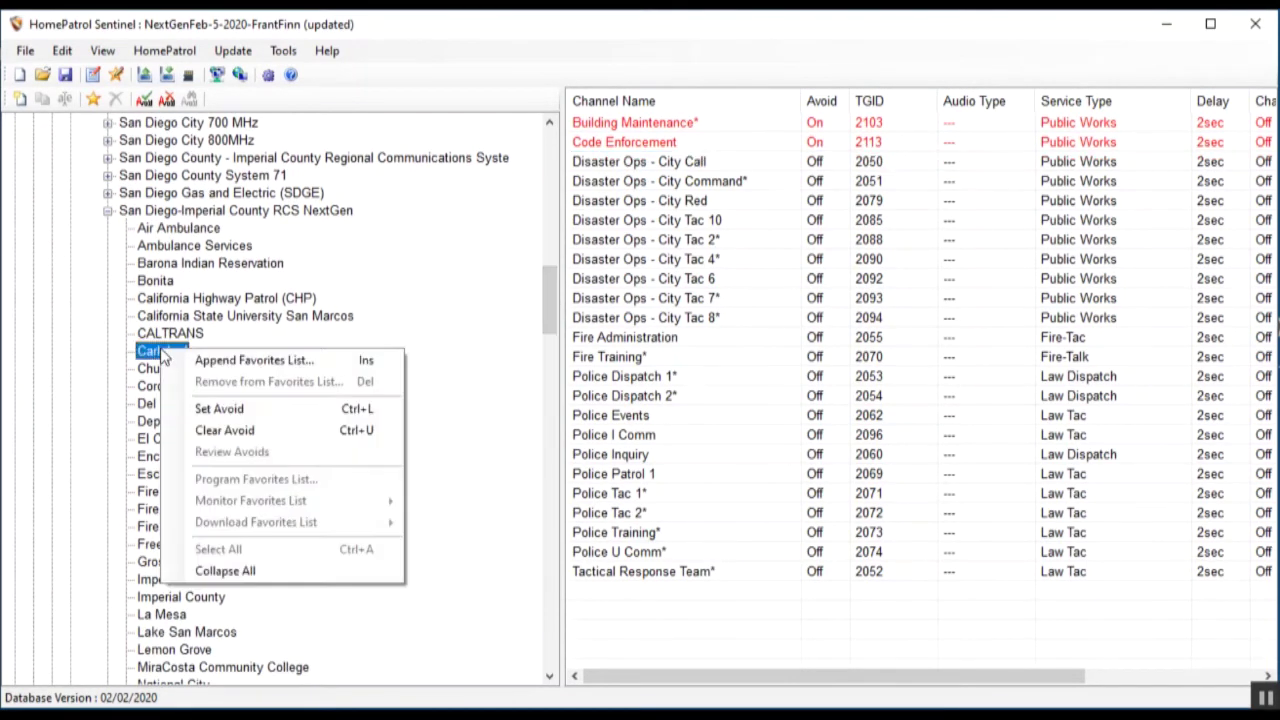
{"action": "left_click", "coordinate": [223, 366]}
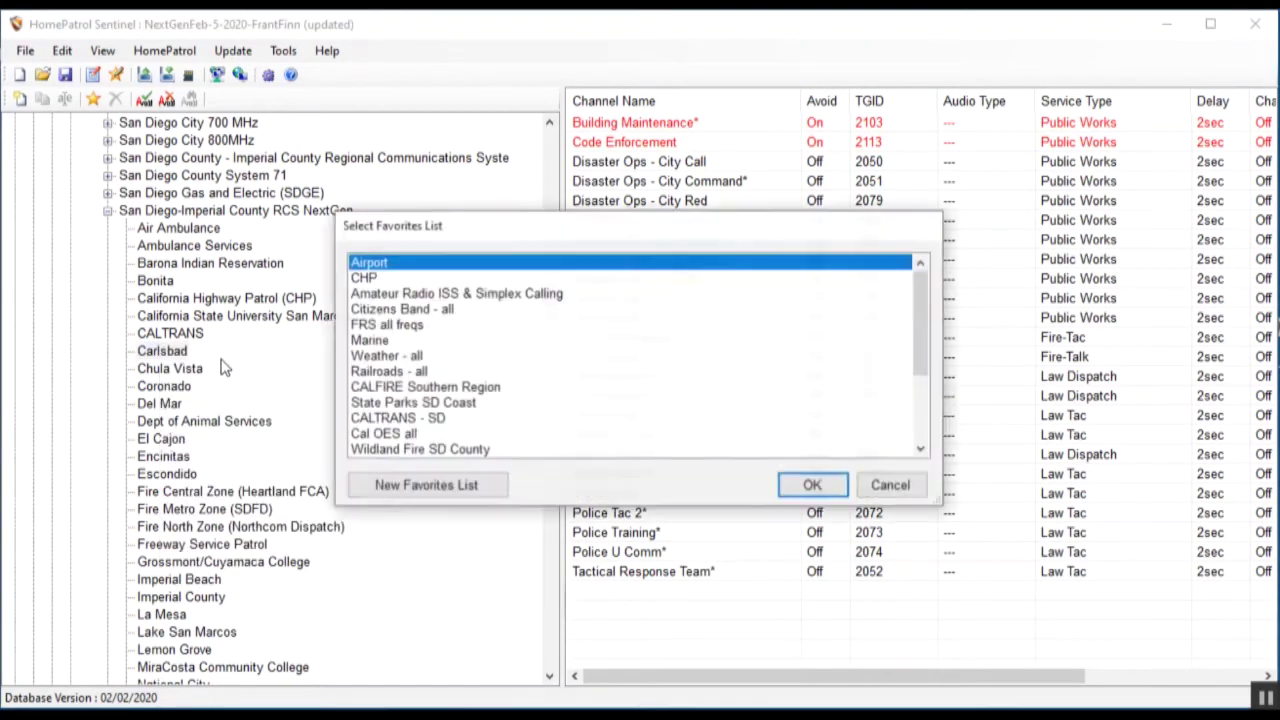
{"action": "left_click_drag", "start_coordinate": [923, 321], "coordinate": [928, 420]}
{"action": "left_click", "coordinate": [391, 486]}
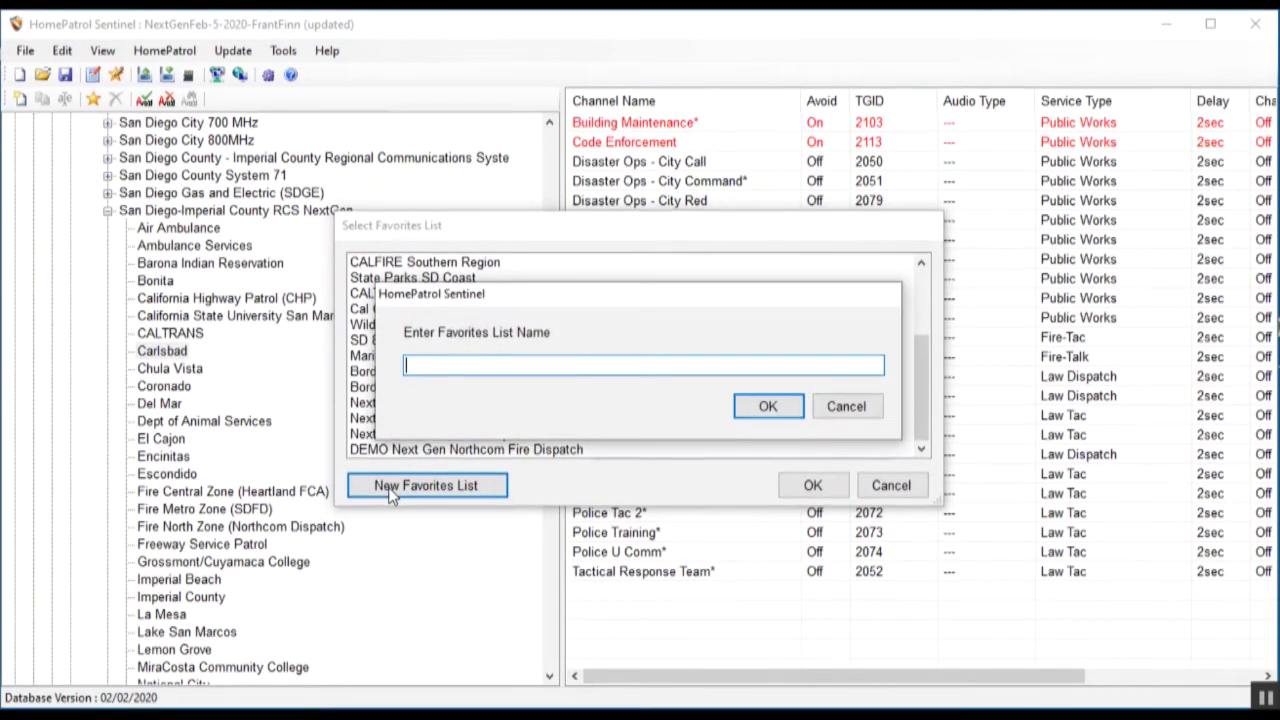
{"action": "type", "text": "DEMO C"}
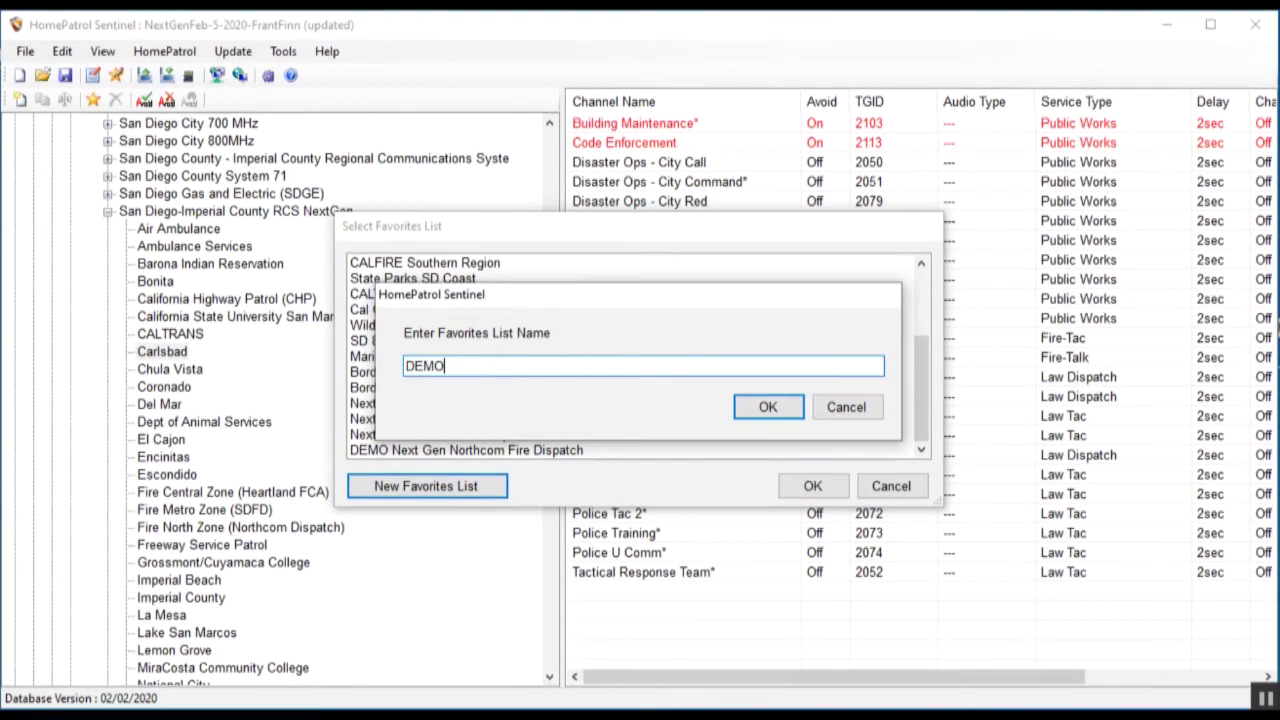
{"action": "type", "text": "BD P"}
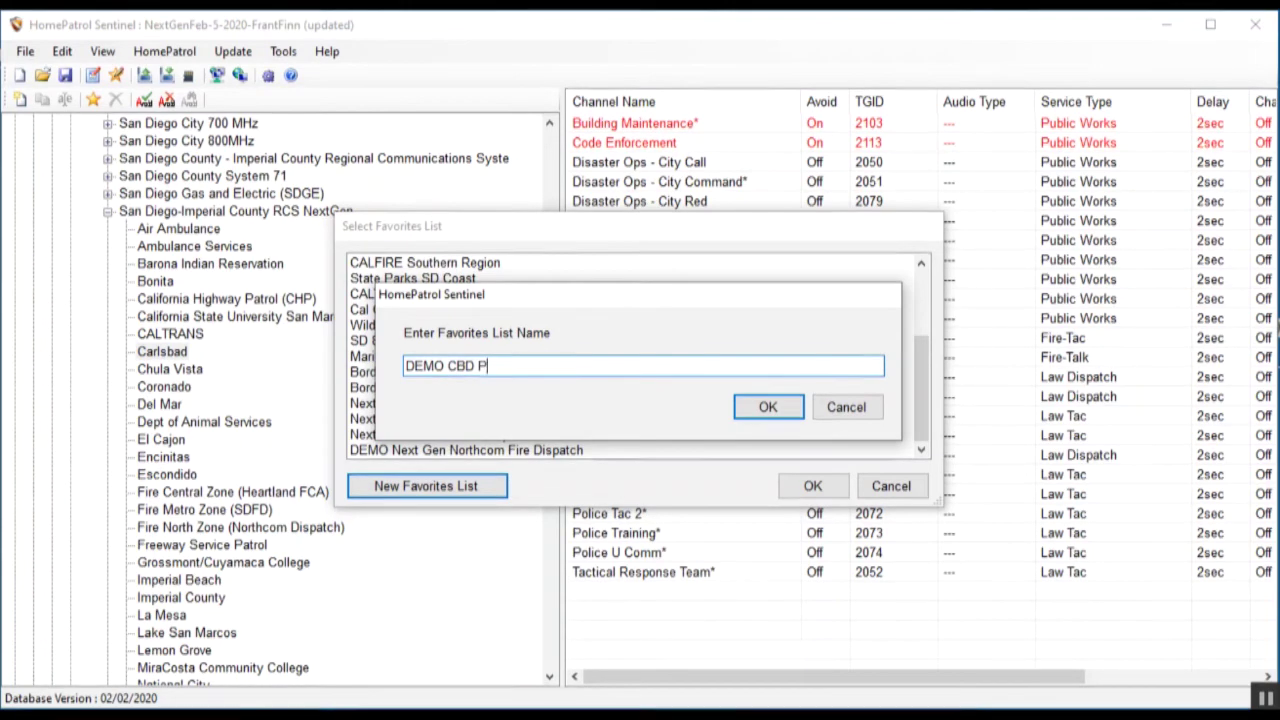
{"action": "key", "text": "BackSpace"}
{"action": "key", "text": "BackSpace"}
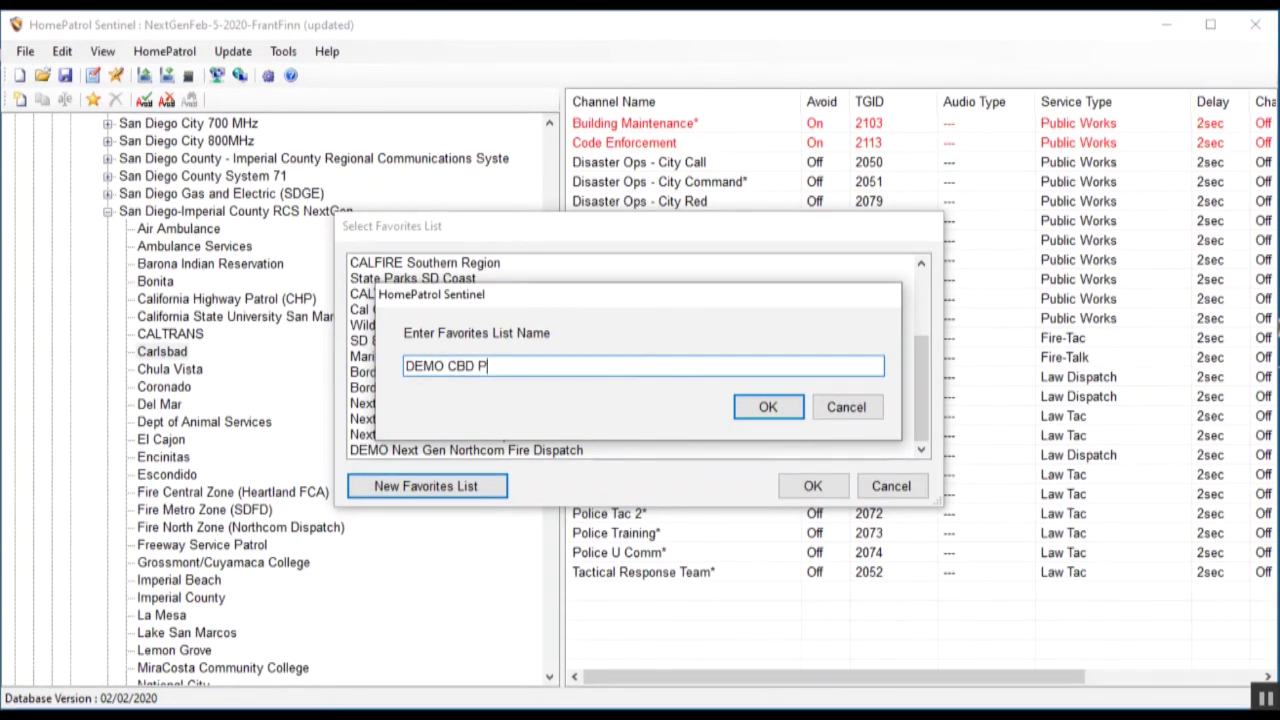
{"action": "type", "text": "D "}
{"action": "type", "text": "en"}
{"action": "left_click", "coordinate": [767, 405]}
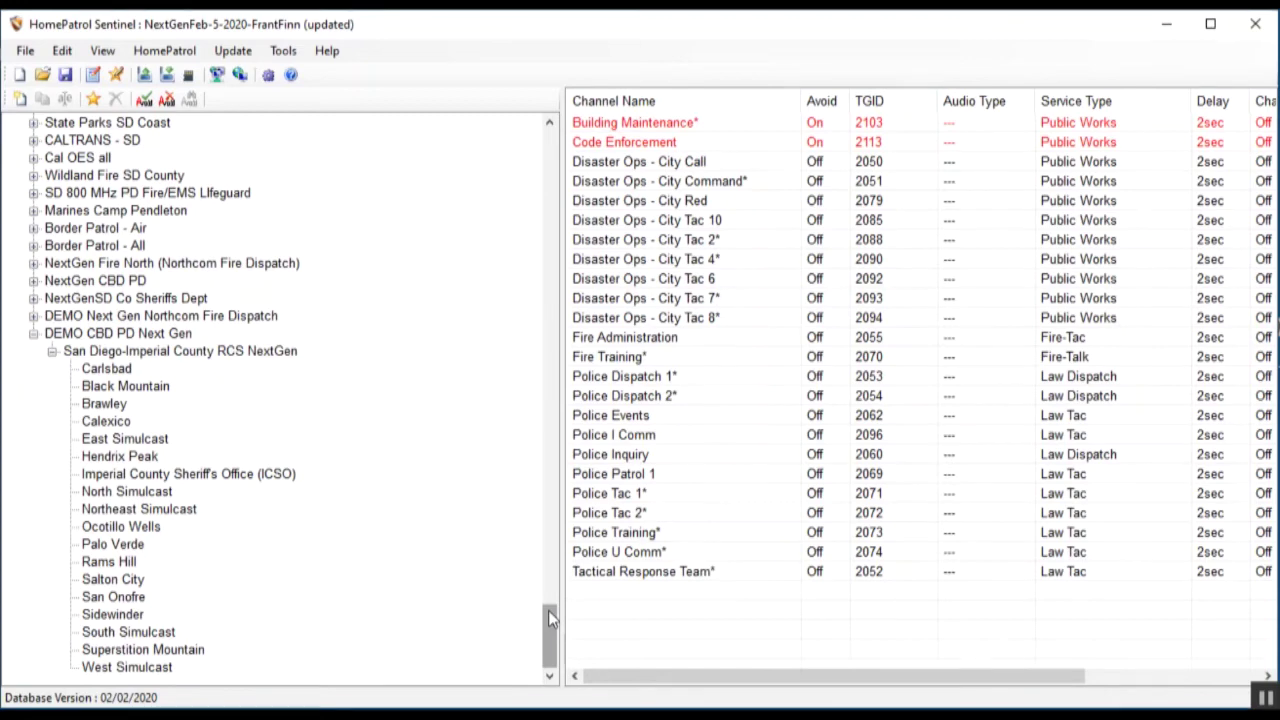
{"action": "left_click_drag", "start_coordinate": [549, 620], "coordinate": [549, 568]}
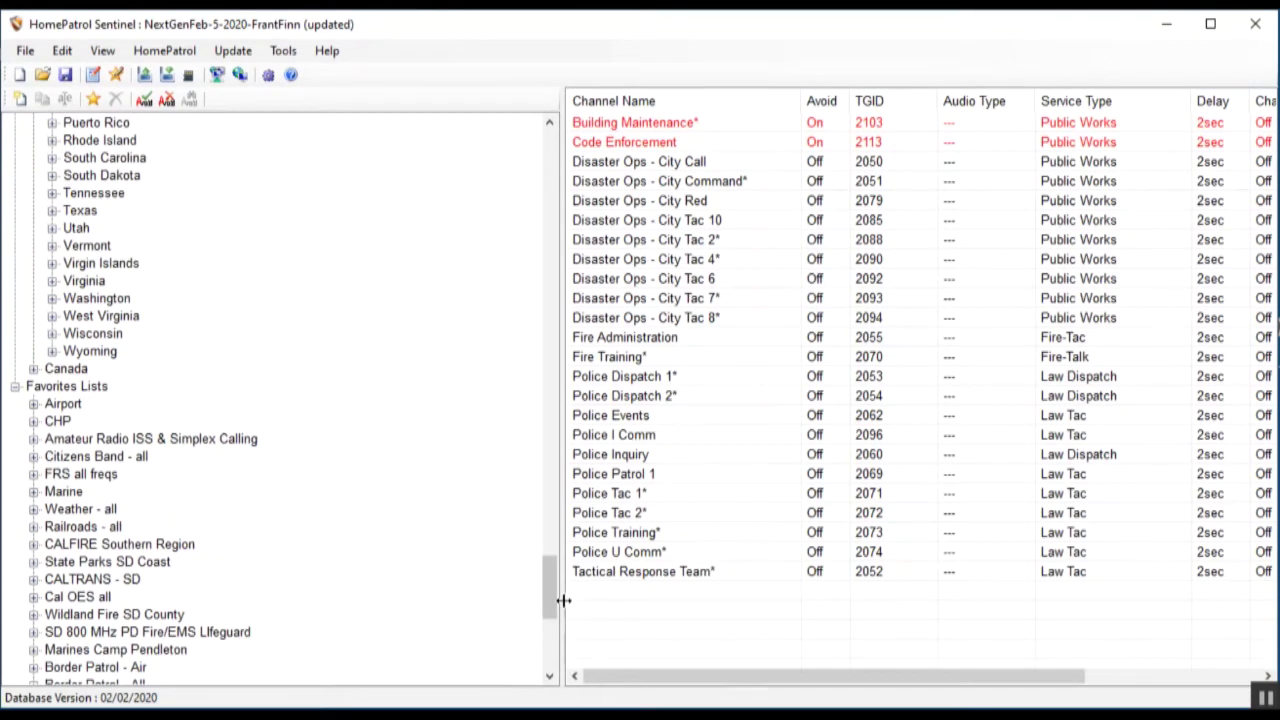
{"action": "left_click_drag", "start_coordinate": [550, 579], "coordinate": [551, 663]}
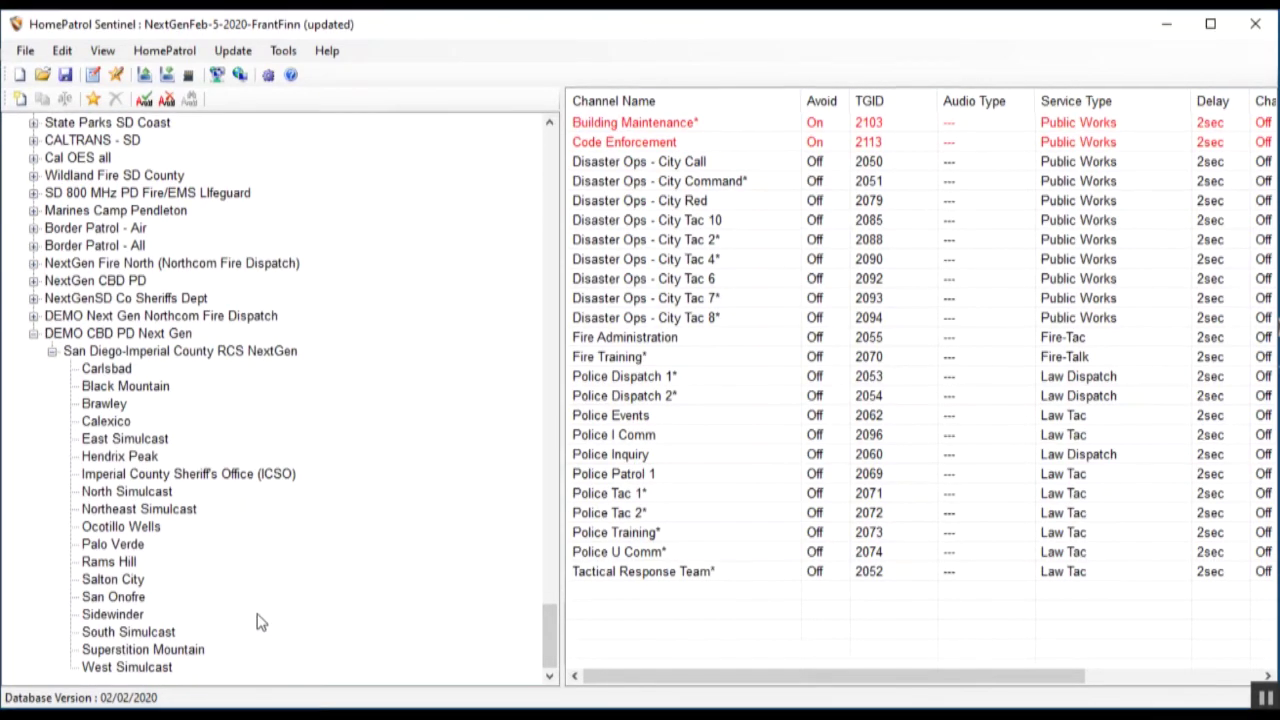
Step: Delete Black Mountain, Brawley and the next four unwanted sites from DEMO CBD PD Next Gen
{"action": "left_click", "coordinate": [116, 390]}
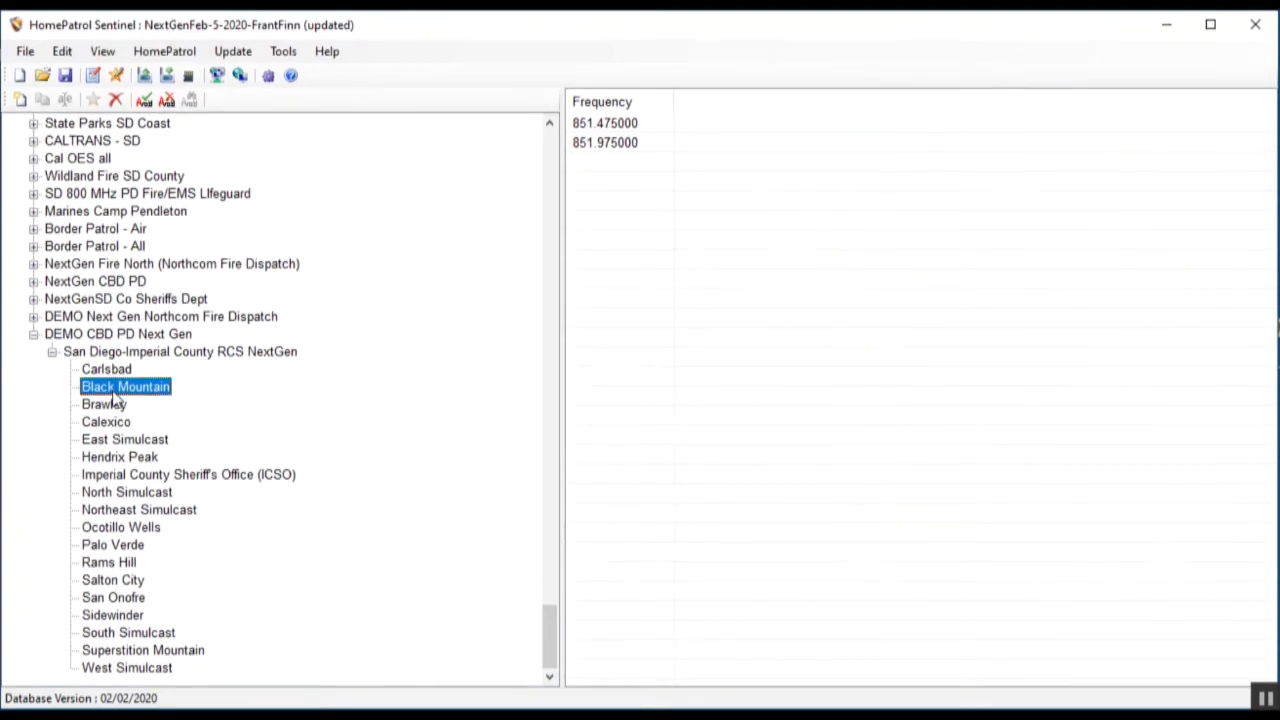
{"action": "key", "text": "Delete"}
{"action": "left_click", "coordinate": [704, 441]}
{"action": "key", "text": "Delete"}
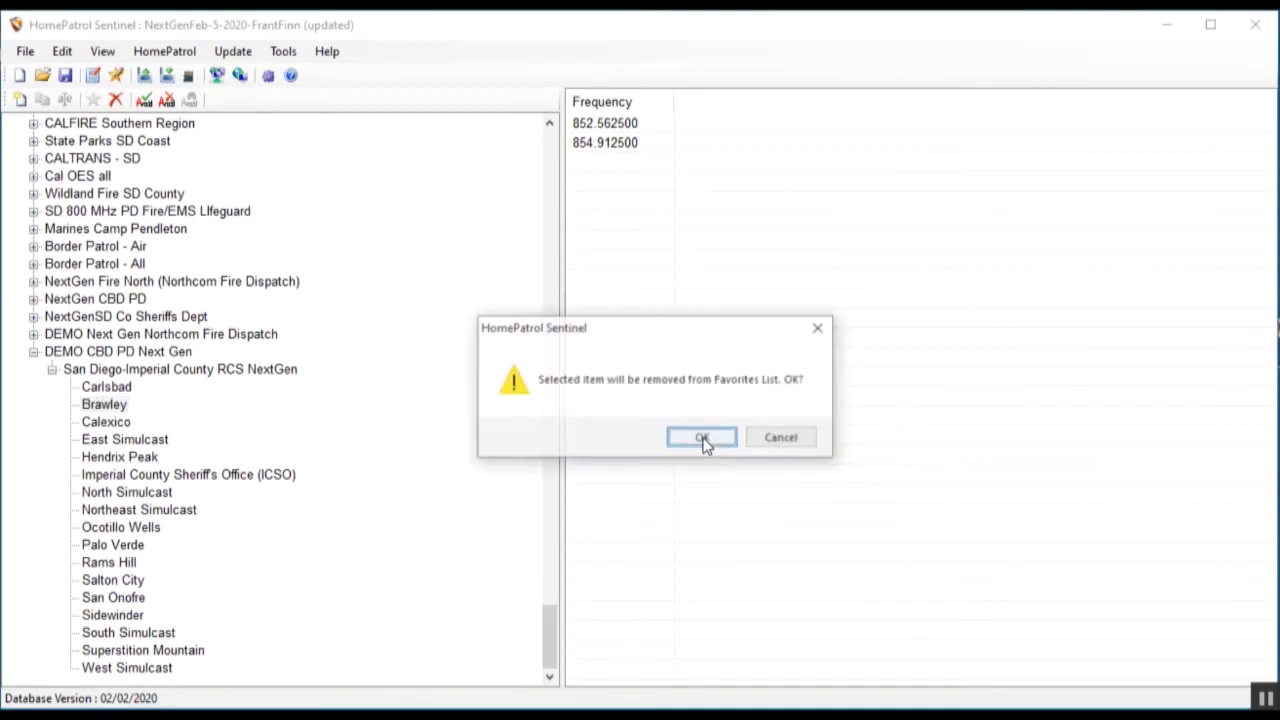
{"action": "left_click", "coordinate": [704, 441]}
{"action": "left_click", "coordinate": [704, 441]}
{"action": "key", "text": "Delete"}
{"action": "left_click", "coordinate": [704, 441]}
{"action": "key", "text": "Delete"}
{"action": "left_click", "coordinate": [704, 441]}
{"action": "key", "text": "Delete"}
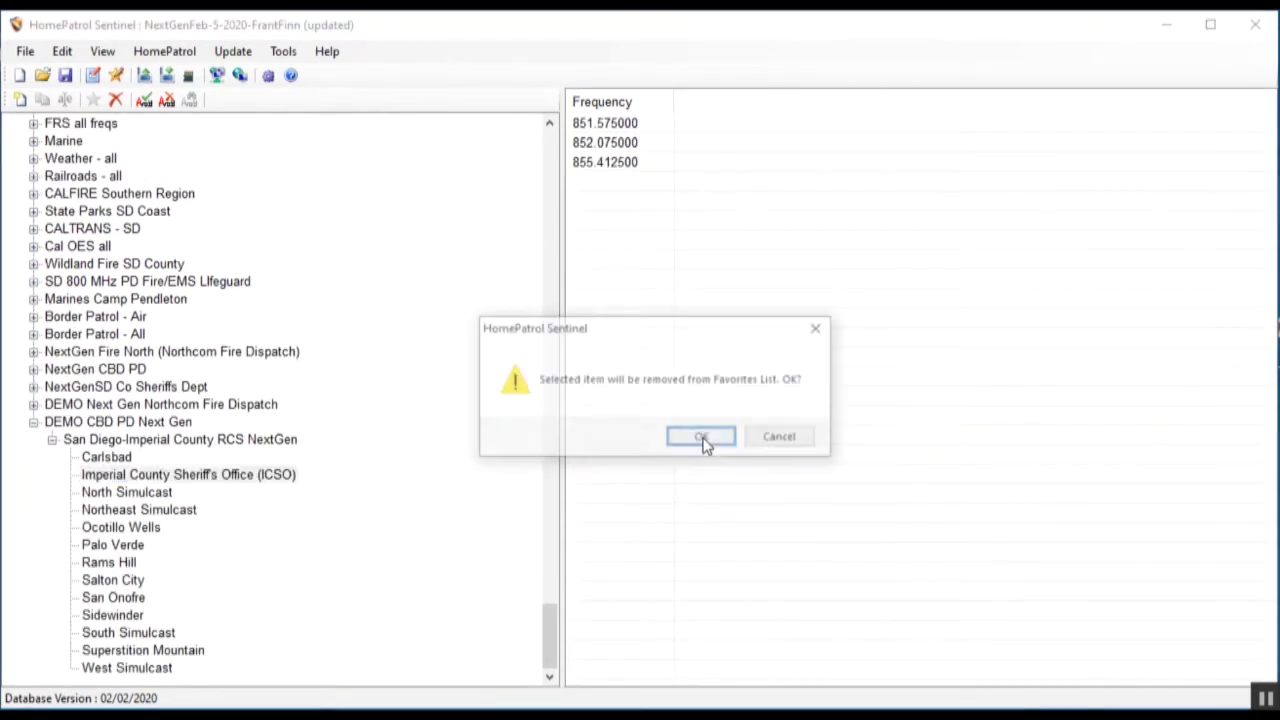
{"action": "left_click", "coordinate": [704, 441]}
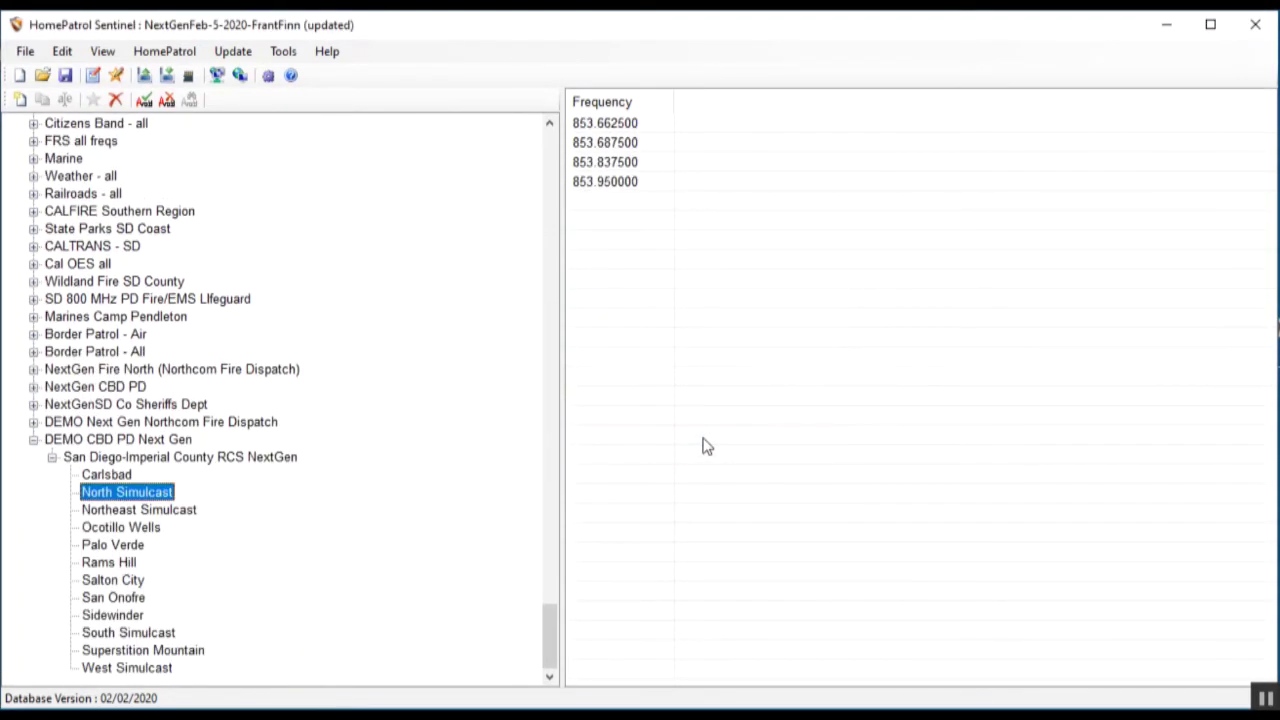
Step: Delete Northeast Simulcast, Ocotillo Wells, Salton City and the sites between them
{"action": "key", "text": "Down"}
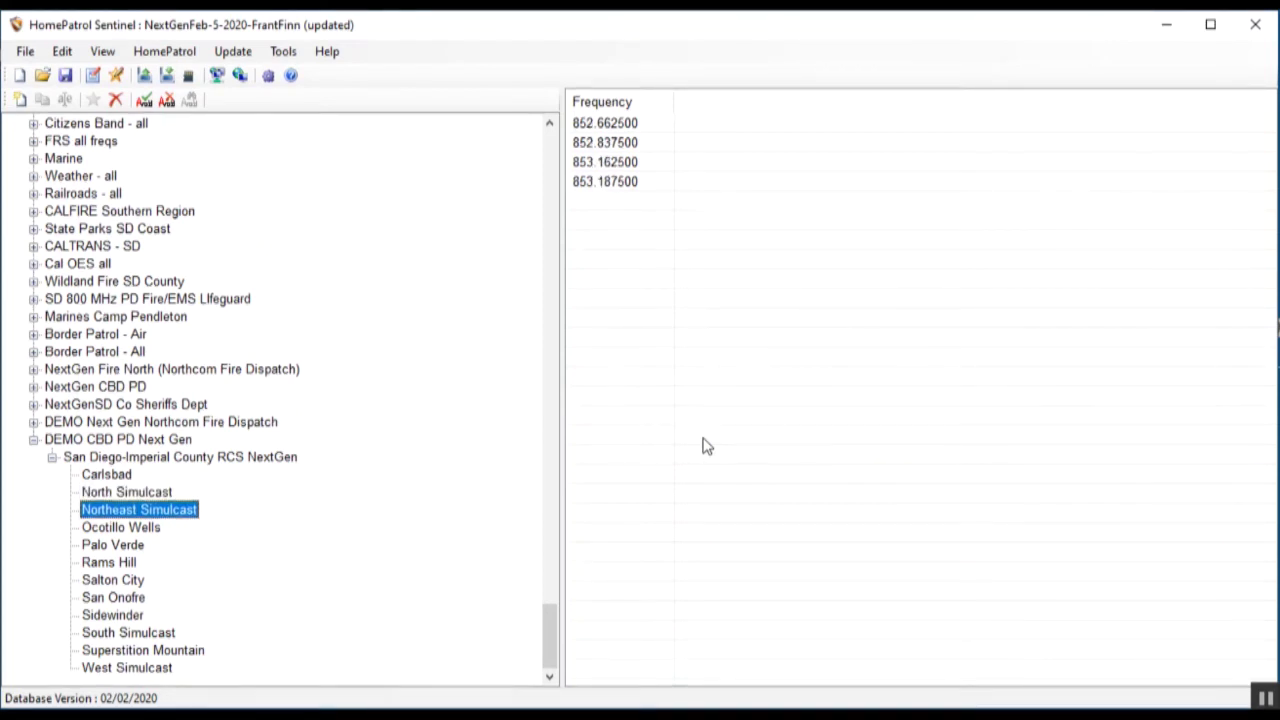
{"action": "key", "text": "Delete"}
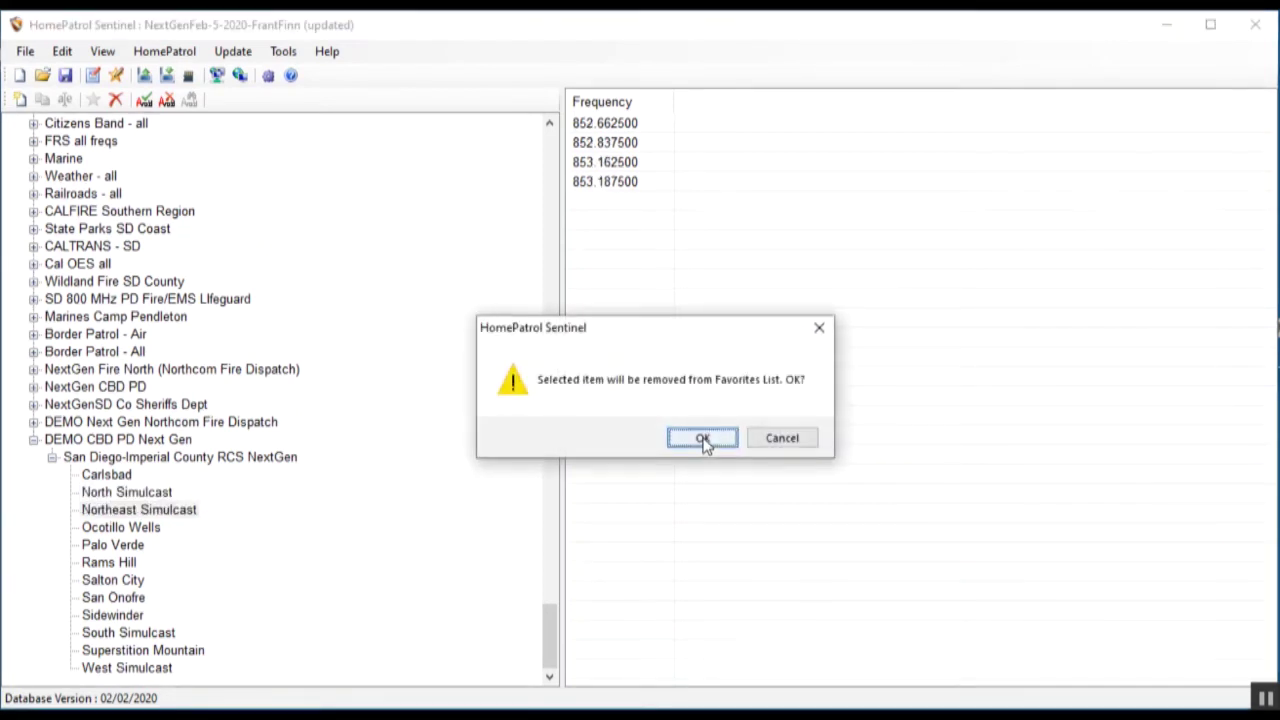
{"action": "left_click", "coordinate": [705, 446]}
{"action": "key", "text": "Delete"}
{"action": "left_click", "coordinate": [705, 446]}
{"action": "key", "text": "Delete"}
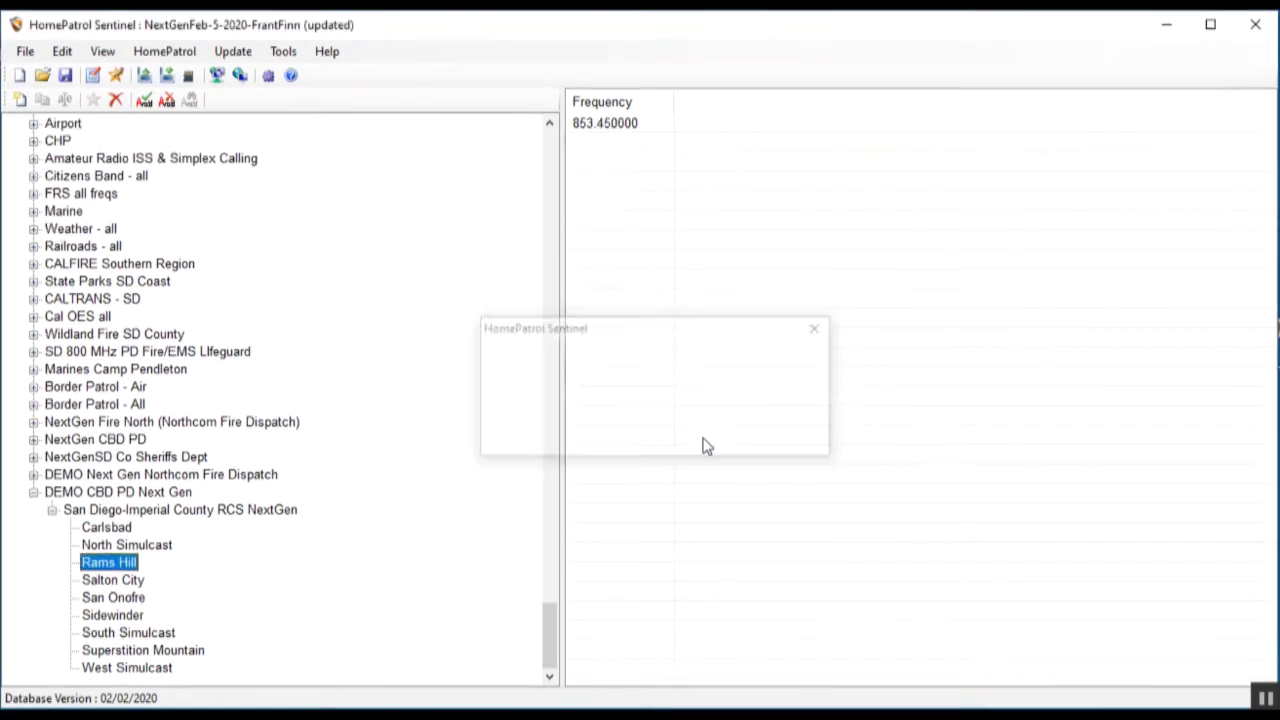
{"action": "left_click", "coordinate": [705, 446]}
{"action": "key", "text": "Delete"}
{"action": "left_click", "coordinate": [705, 446]}
{"action": "key", "text": "Delete"}
{"action": "left_click", "coordinate": [705, 446]}
Step: Delete Sidewinder, South Simulcast and Superstition Mountain, then review North and West Simulcast frequencies
{"action": "key", "text": "Delete"}
{"action": "left_click", "coordinate": [705, 446]}
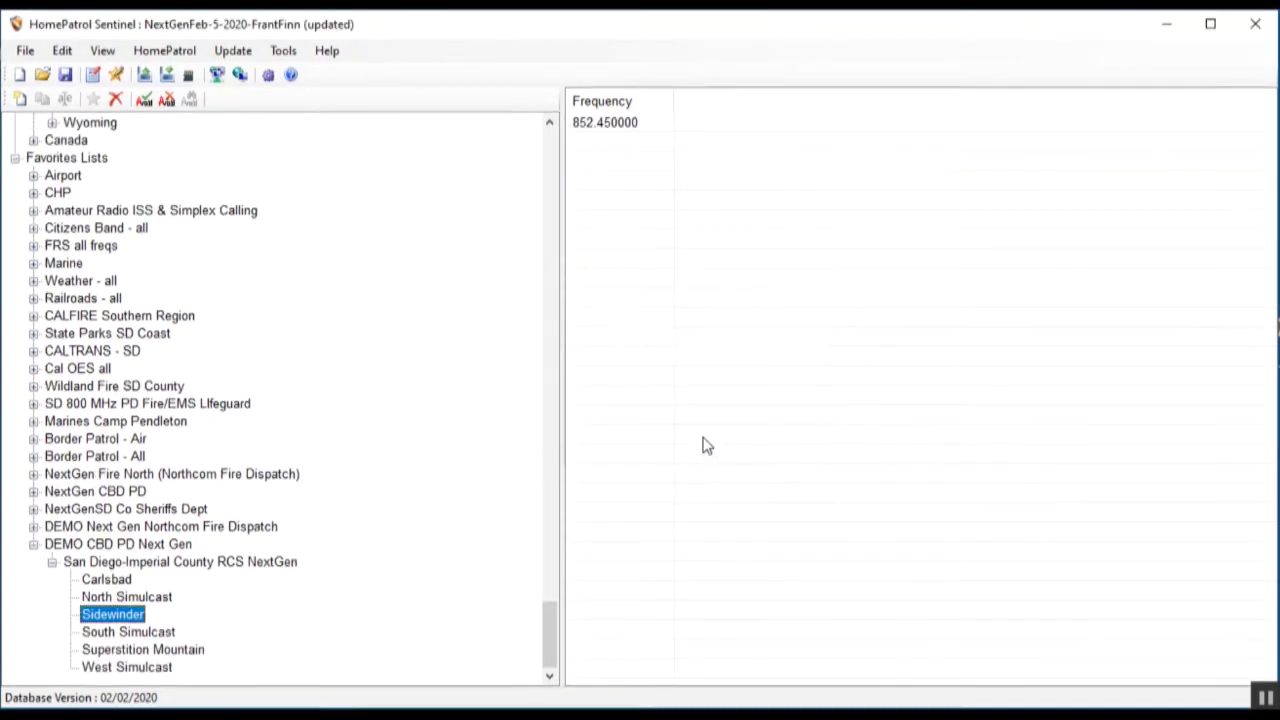
{"action": "key", "text": "Delete"}
{"action": "left_click", "coordinate": [705, 446]}
{"action": "key", "text": "Delete"}
{"action": "left_click", "coordinate": [705, 446]}
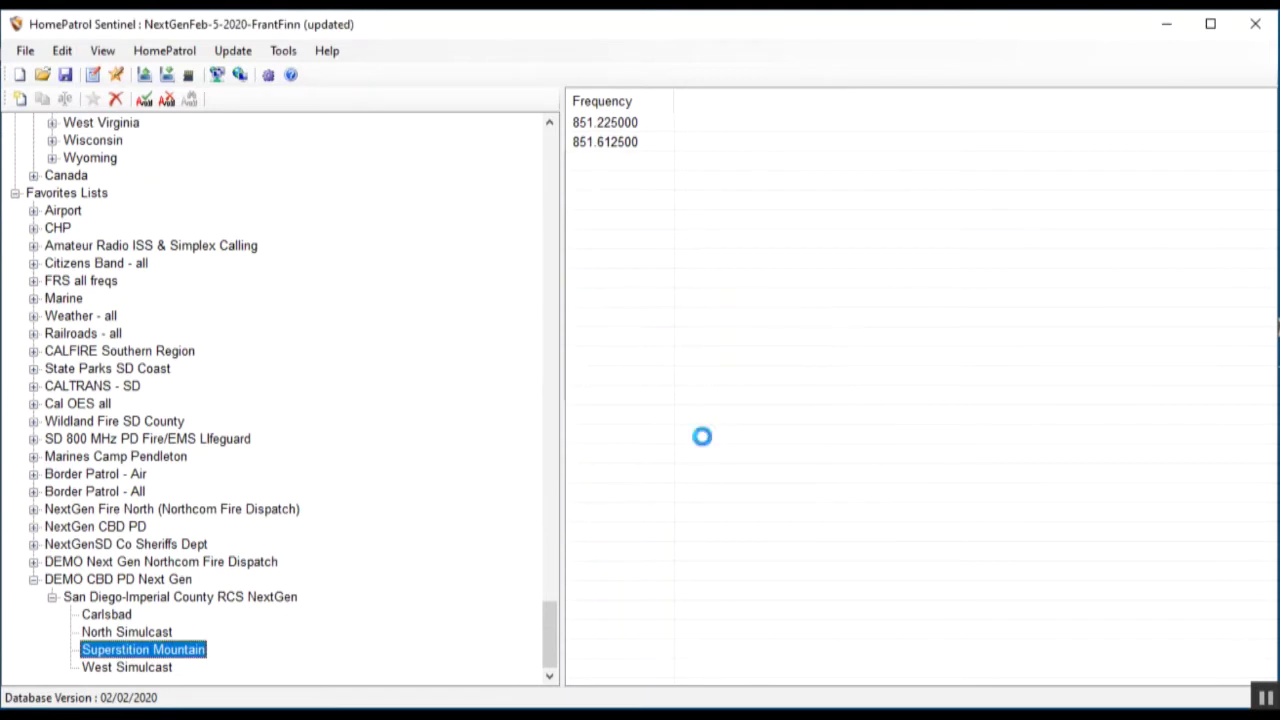
{"action": "key", "text": "Delete"}
{"action": "left_click", "coordinate": [705, 446]}
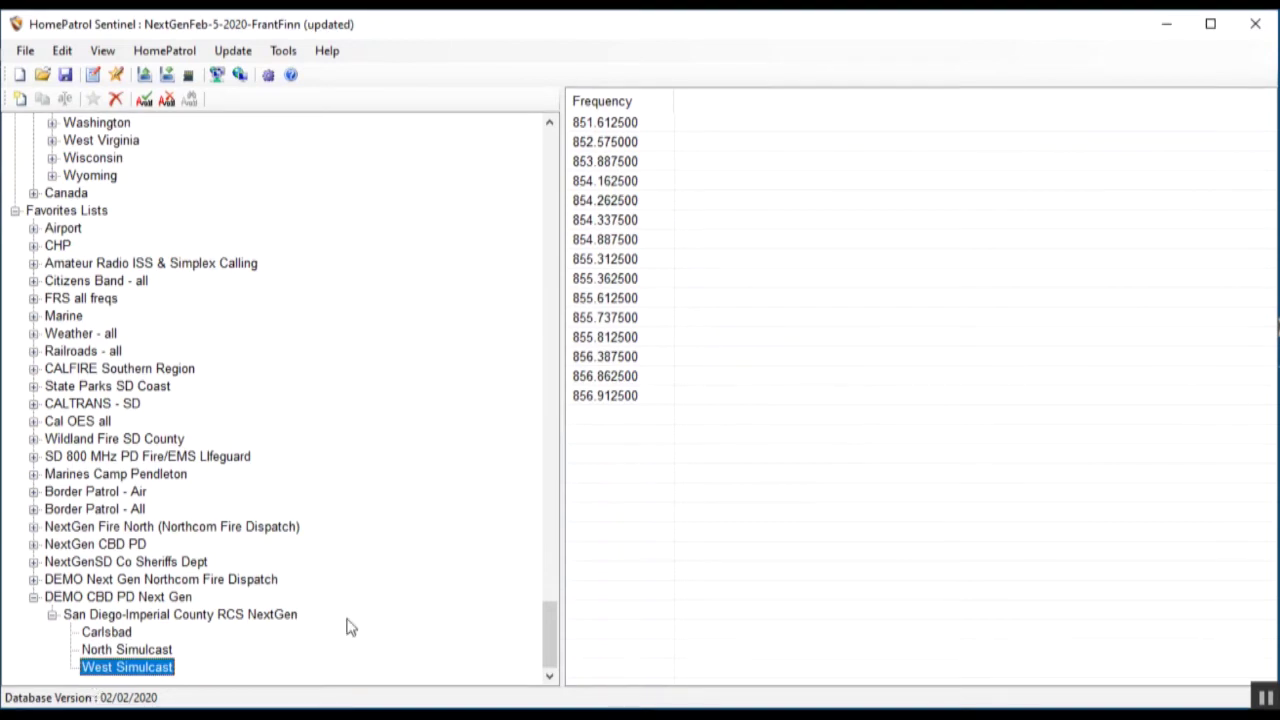
{"action": "left_click", "coordinate": [143, 652]}
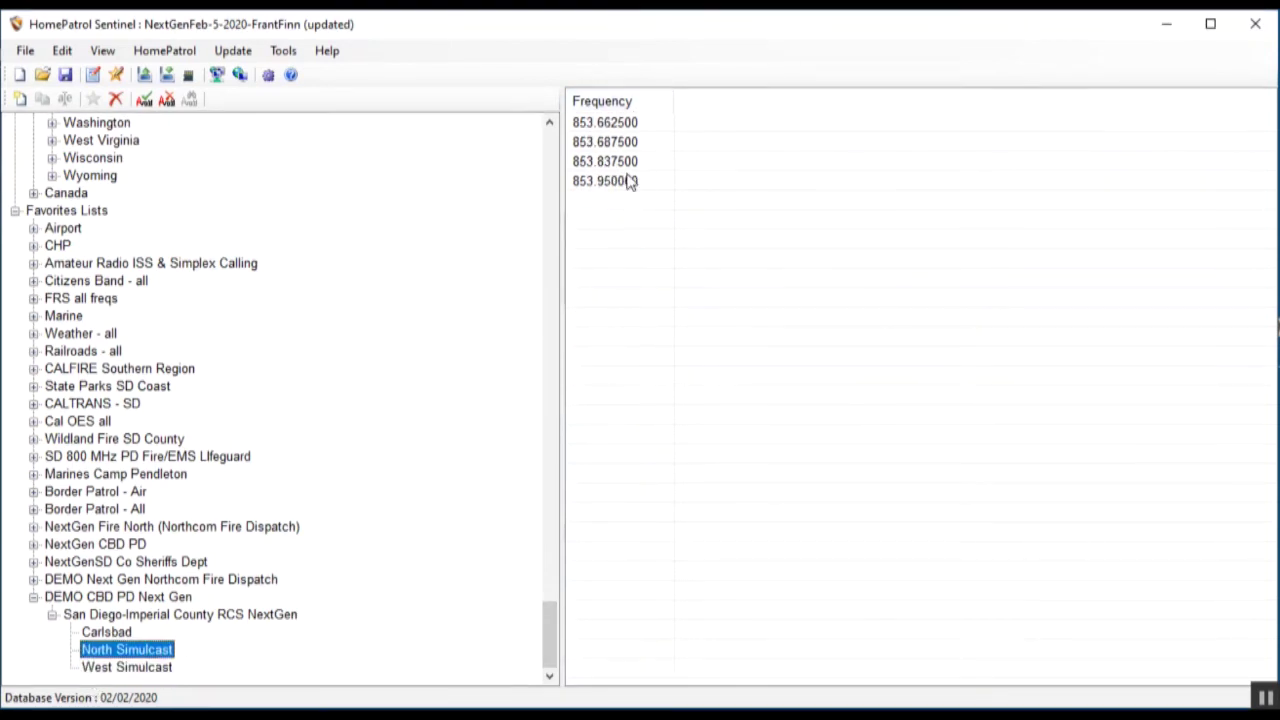
{"action": "left_click", "coordinate": [118, 670]}
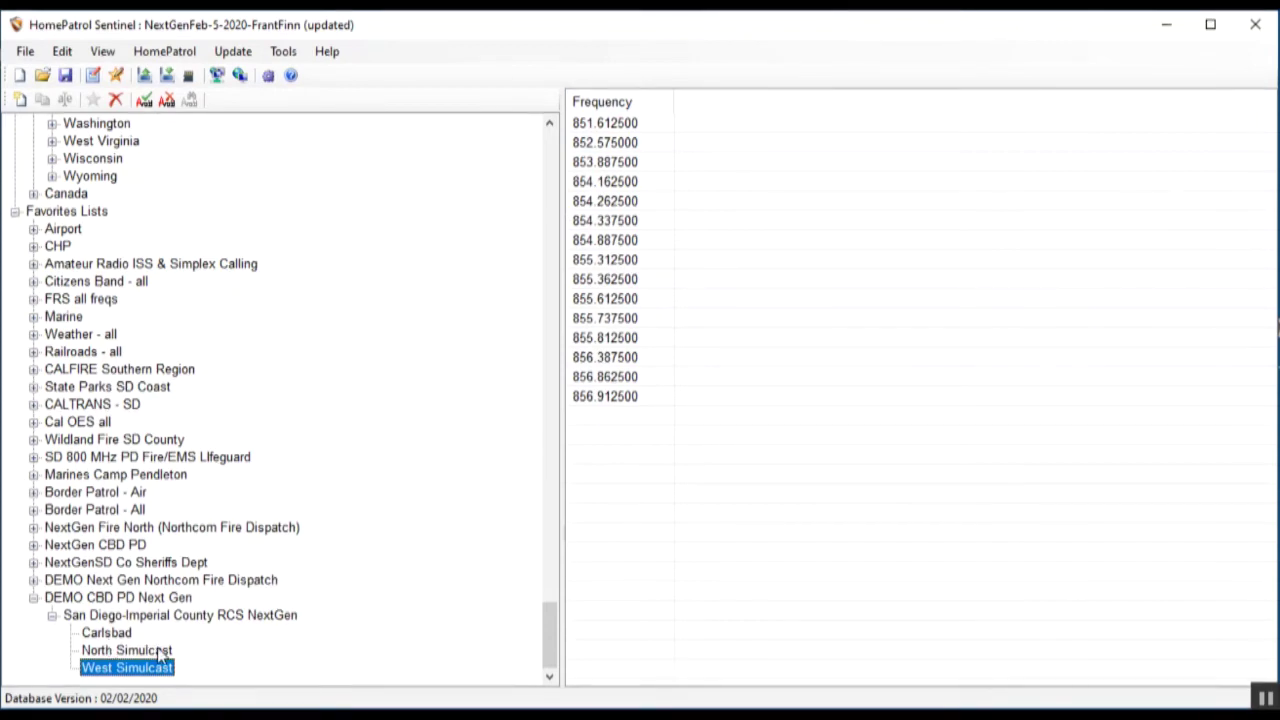
Step: Collapse DEMO CBD PD Next Gen and scroll up to the San Diego-Imperial County RCS NextGen system
{"action": "left_click", "coordinate": [33, 598]}
{"action": "scroll", "coordinate": [335, 490], "scroll_direction": "up", "scroll_amount": 3}
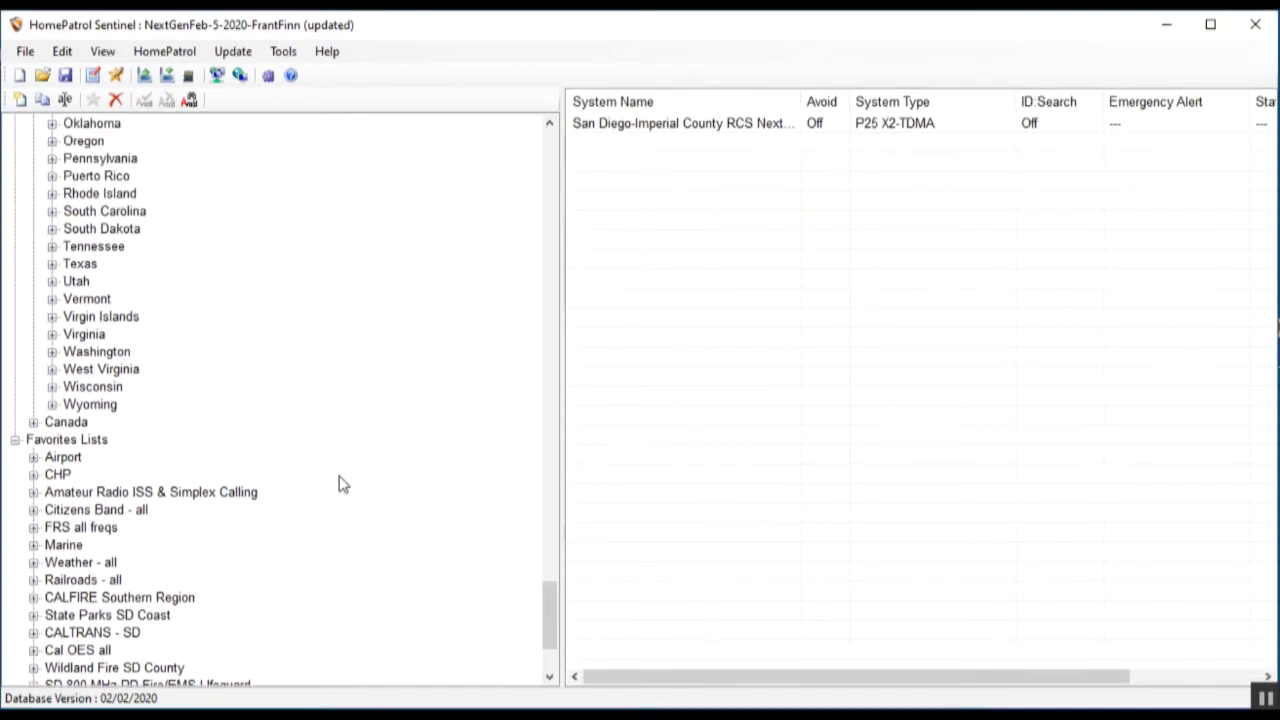
{"action": "scroll", "coordinate": [342, 478], "scroll_direction": "up", "scroll_amount": 20}
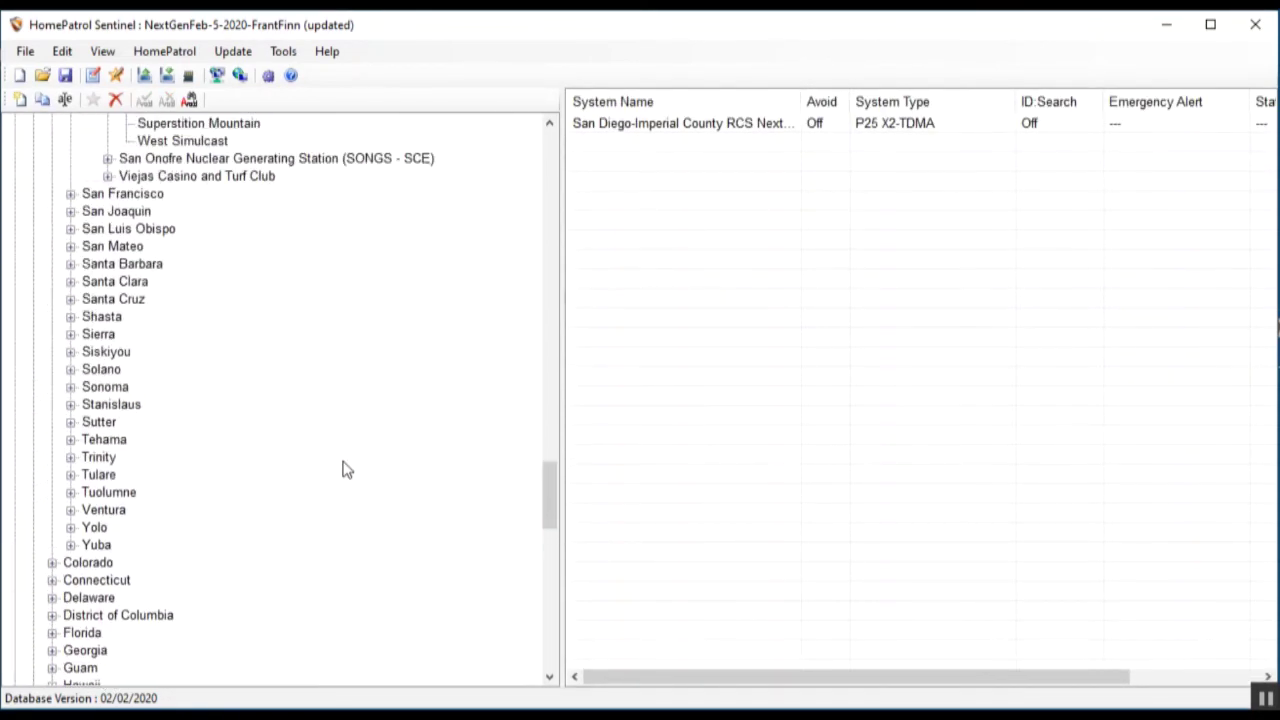
{"action": "scroll", "coordinate": [342, 470], "scroll_direction": "up", "scroll_amount": 9}
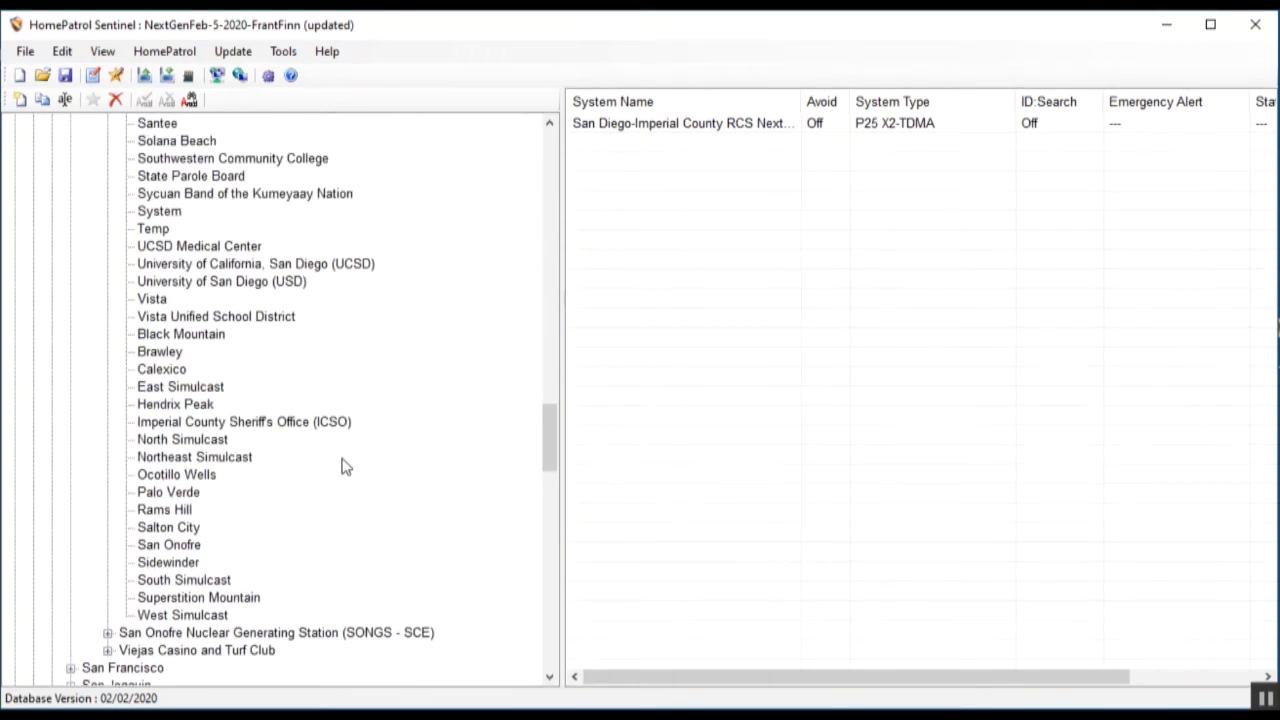
{"action": "scroll", "coordinate": [342, 466], "scroll_direction": "up", "scroll_amount": 5}
{"action": "scroll", "coordinate": [335, 450], "scroll_direction": "up", "scroll_amount": 11}
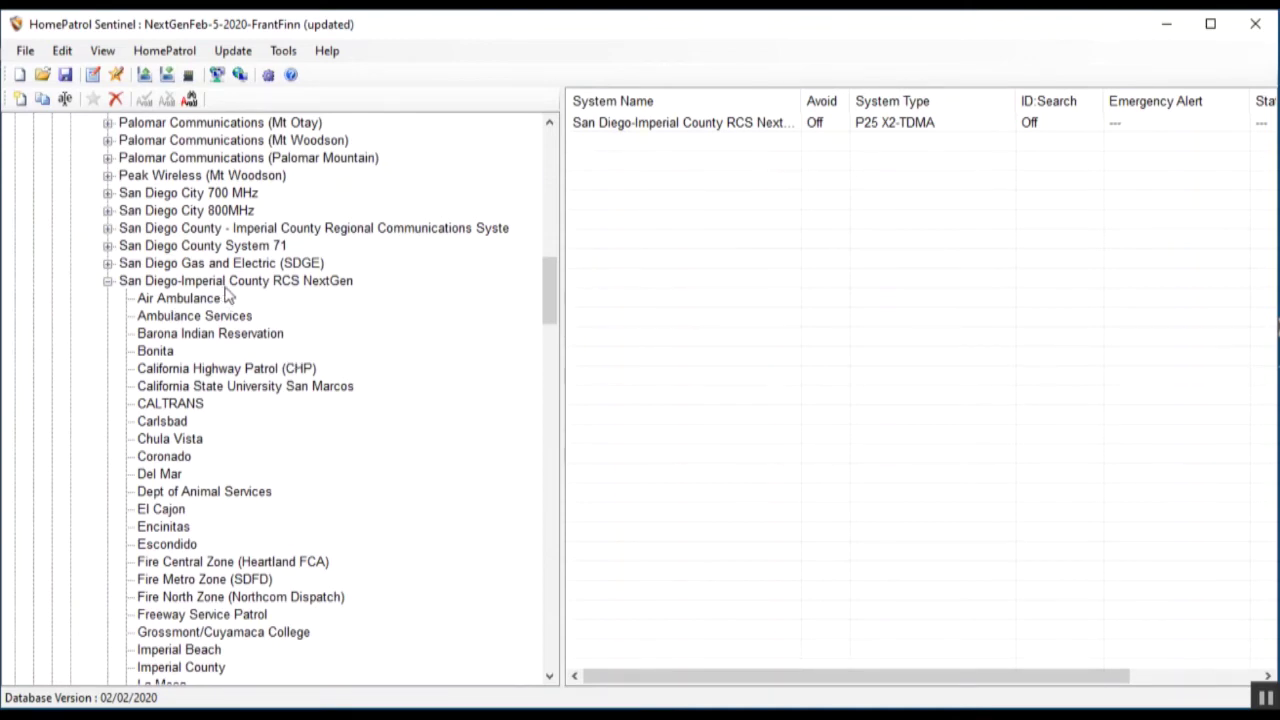
Step: Show the San Diego County Sheriff's Department talkgroups, starting with 20 Tac 1 (North Coast), TGID 2180
{"action": "left_click", "coordinate": [328, 293]}
{"action": "left_click", "coordinate": [338, 286]}
{"action": "left_click_drag", "start_coordinate": [547, 288], "coordinate": [551, 358]}
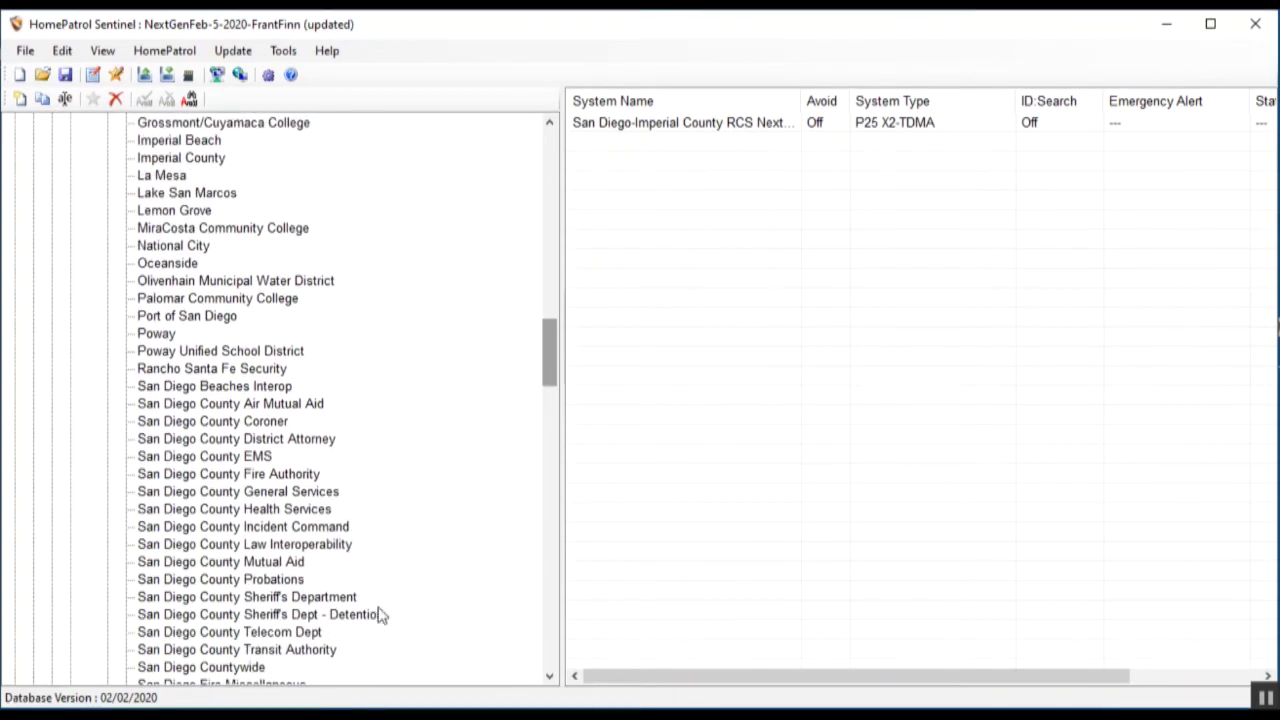
{"action": "left_click", "coordinate": [275, 598]}
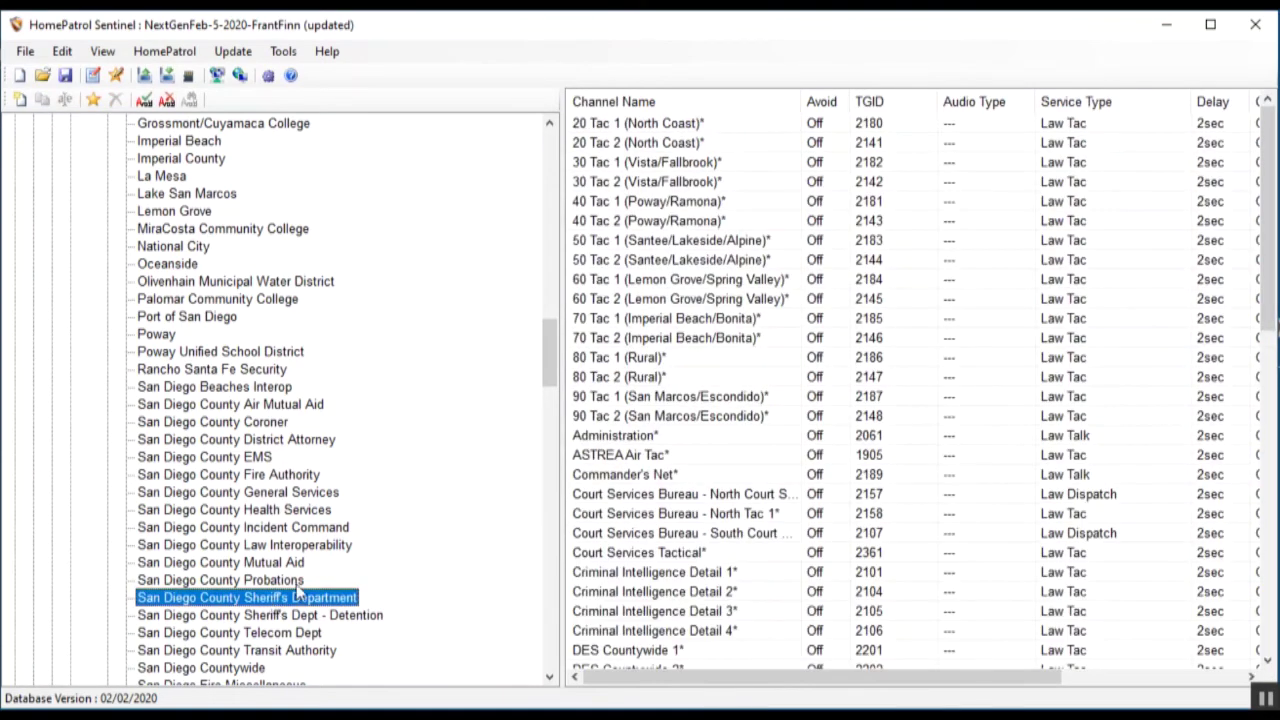
{"action": "left_click_drag", "start_coordinate": [543, 365], "coordinate": [560, 386]}
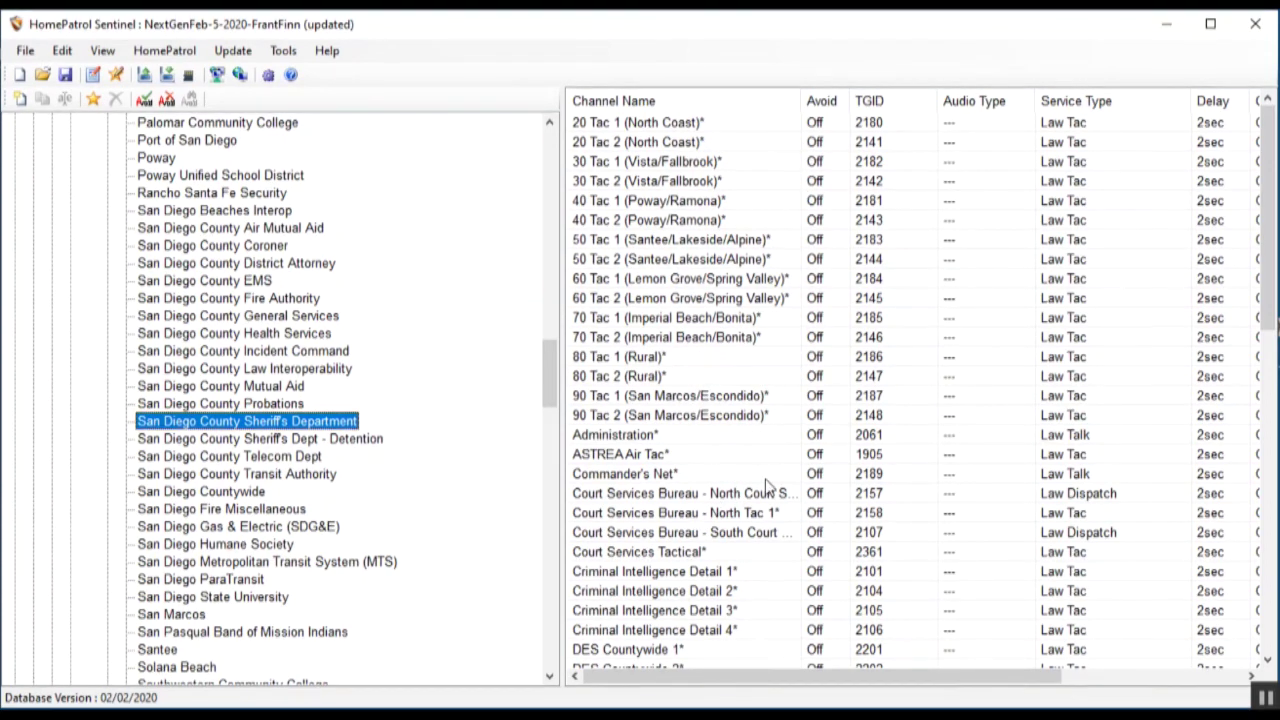
{"action": "scroll", "coordinate": [781, 456], "scroll_direction": "down", "scroll_amount": 15}
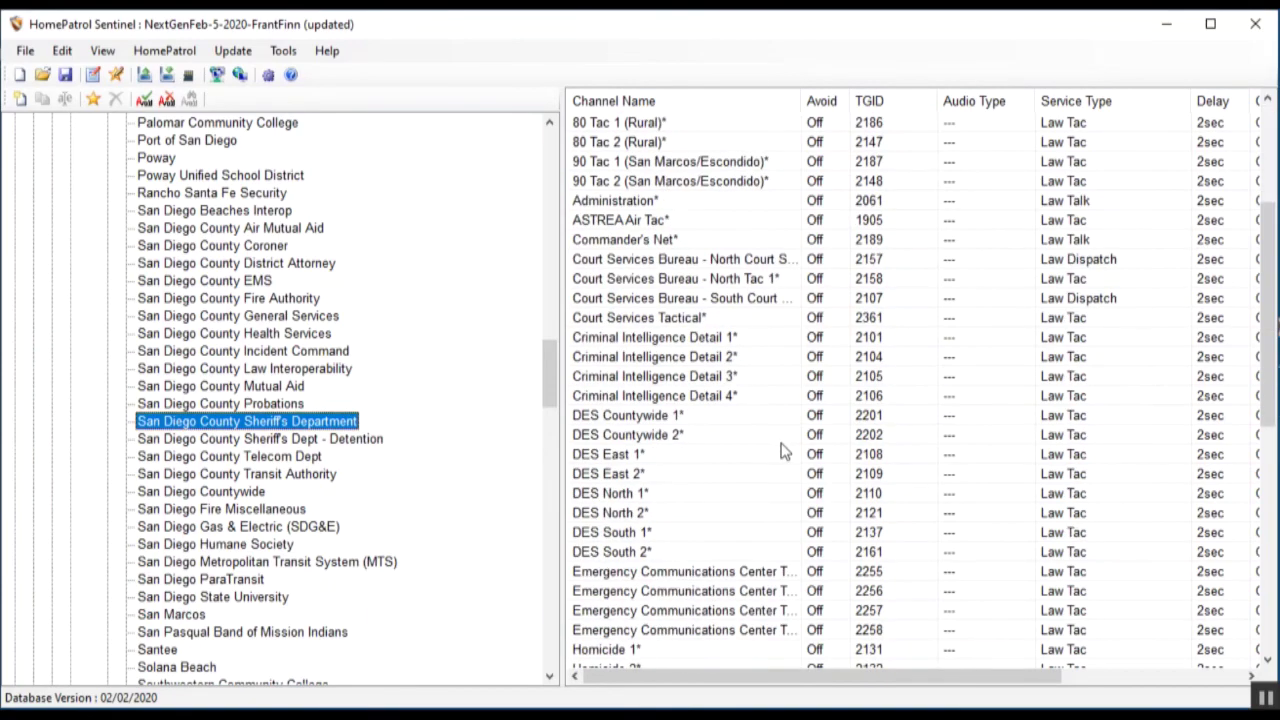
{"action": "scroll", "coordinate": [818, 480], "scroll_direction": "up", "scroll_amount": 15}
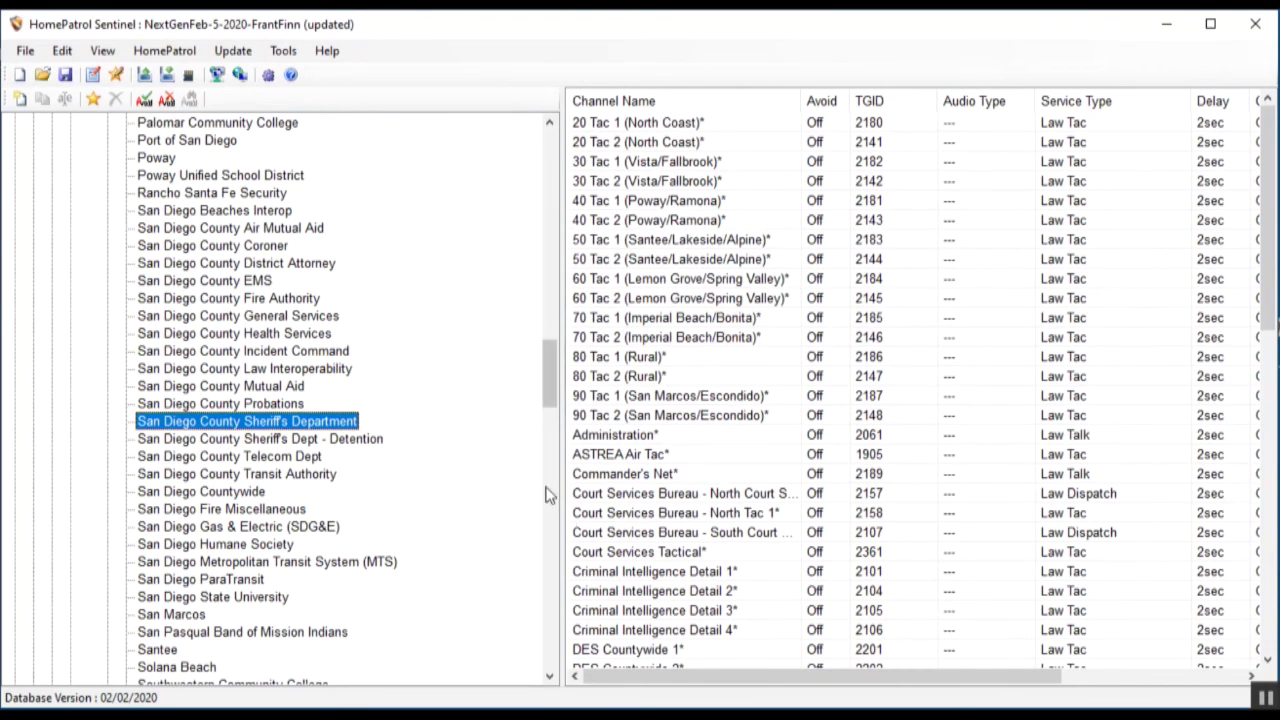
Step: Append the Sheriff's Department to a new favorites list named 'DEMO Sheriff Next Gen'
{"action": "right_click", "coordinate": [210, 430]}
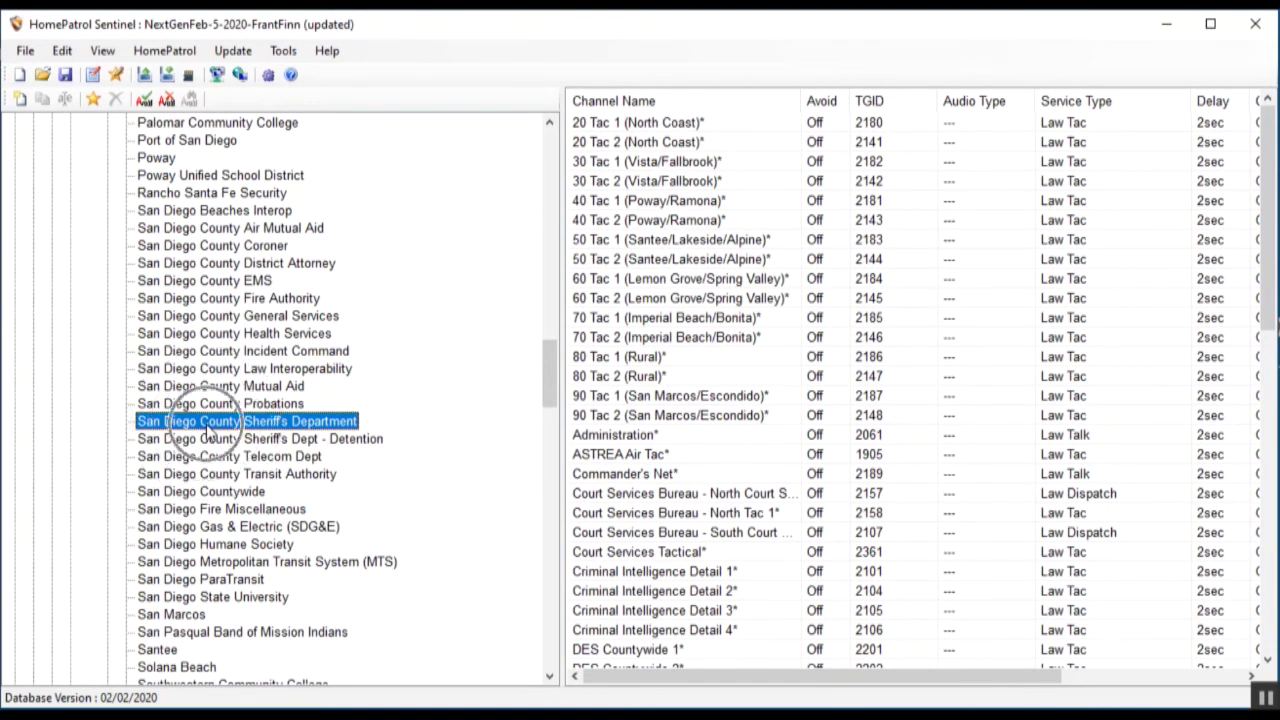
{"action": "left_click", "coordinate": [234, 437]}
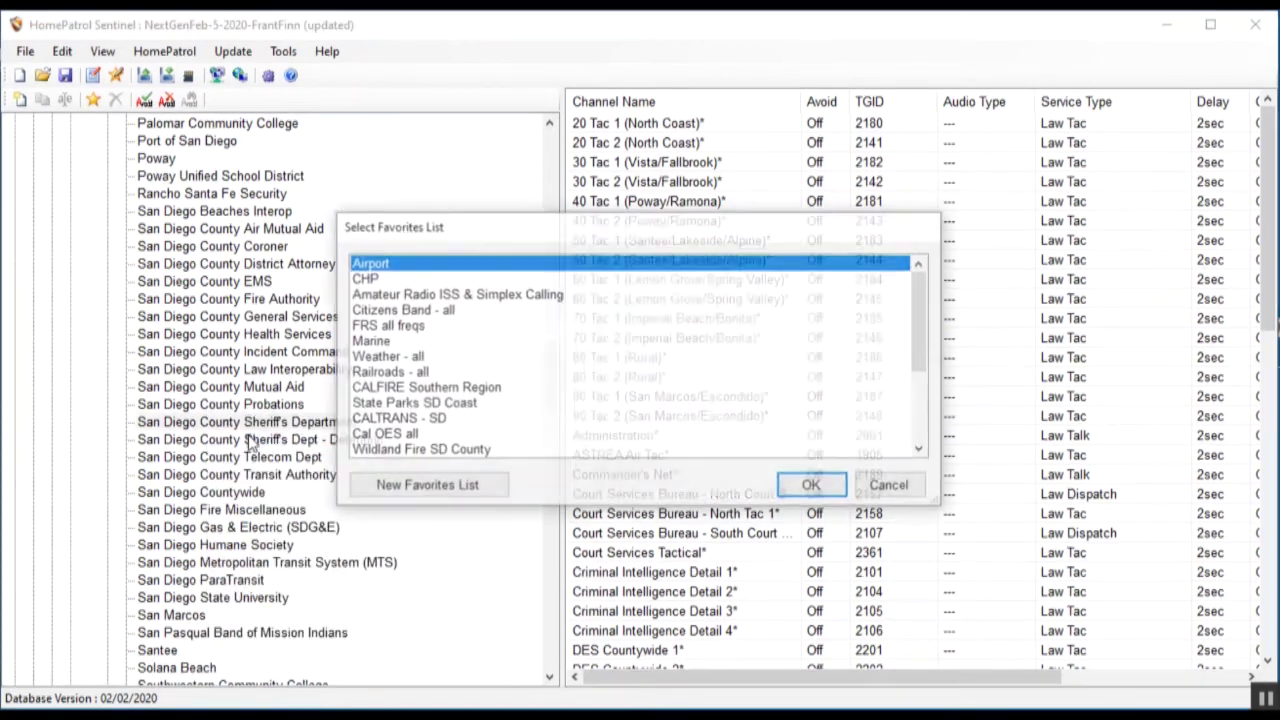
{"action": "left_click", "coordinate": [400, 486]}
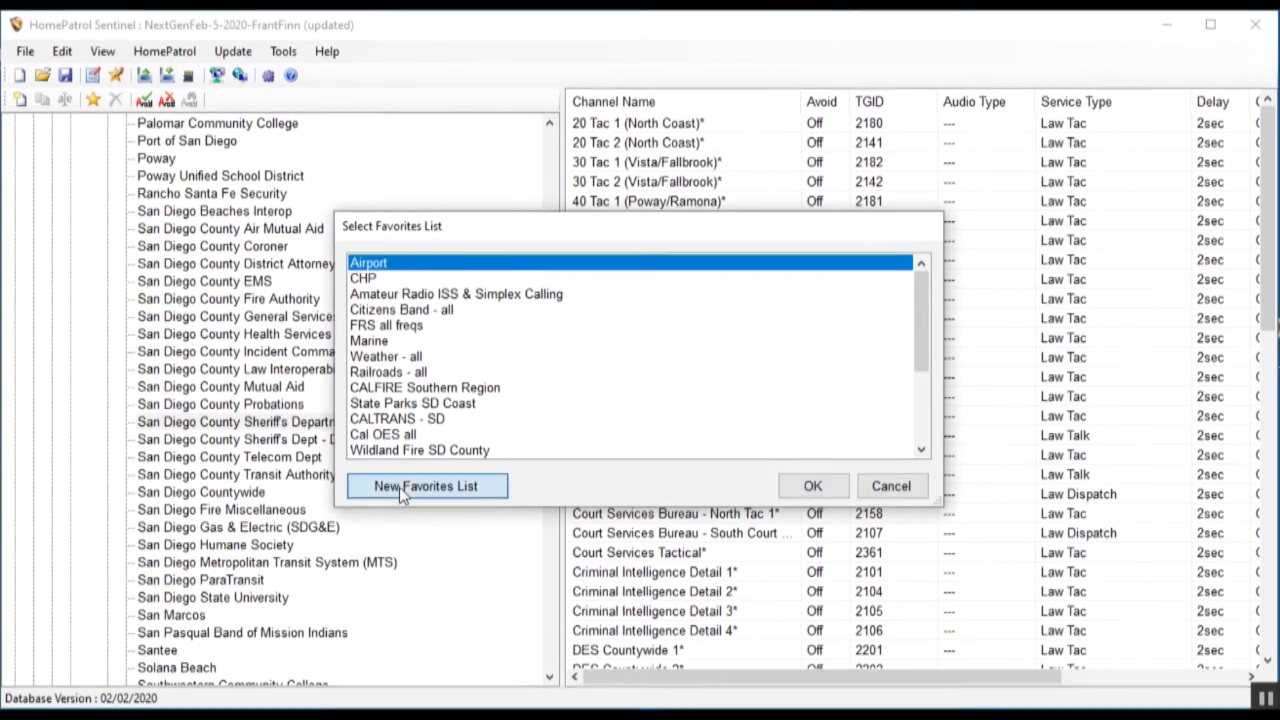
{"action": "type", "text": "DE"}
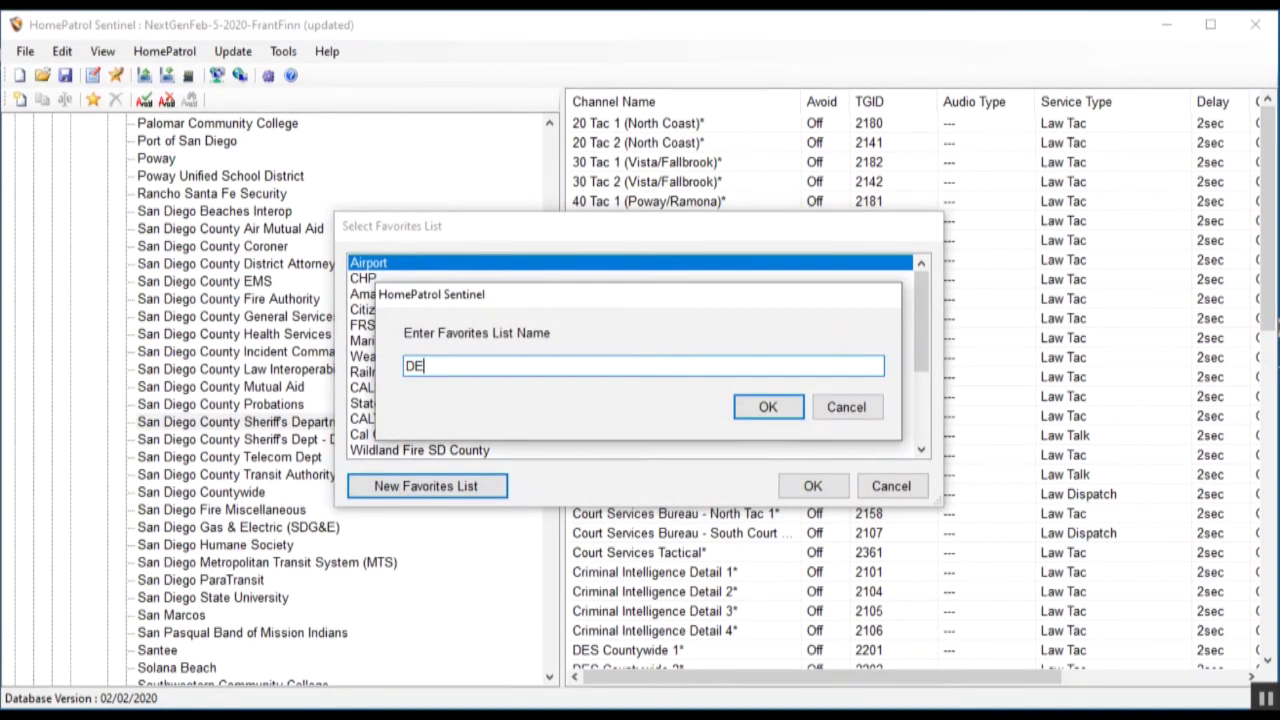
{"action": "type", "text": "MO Sher"}
{"action": "key", "text": "BackSpace"}
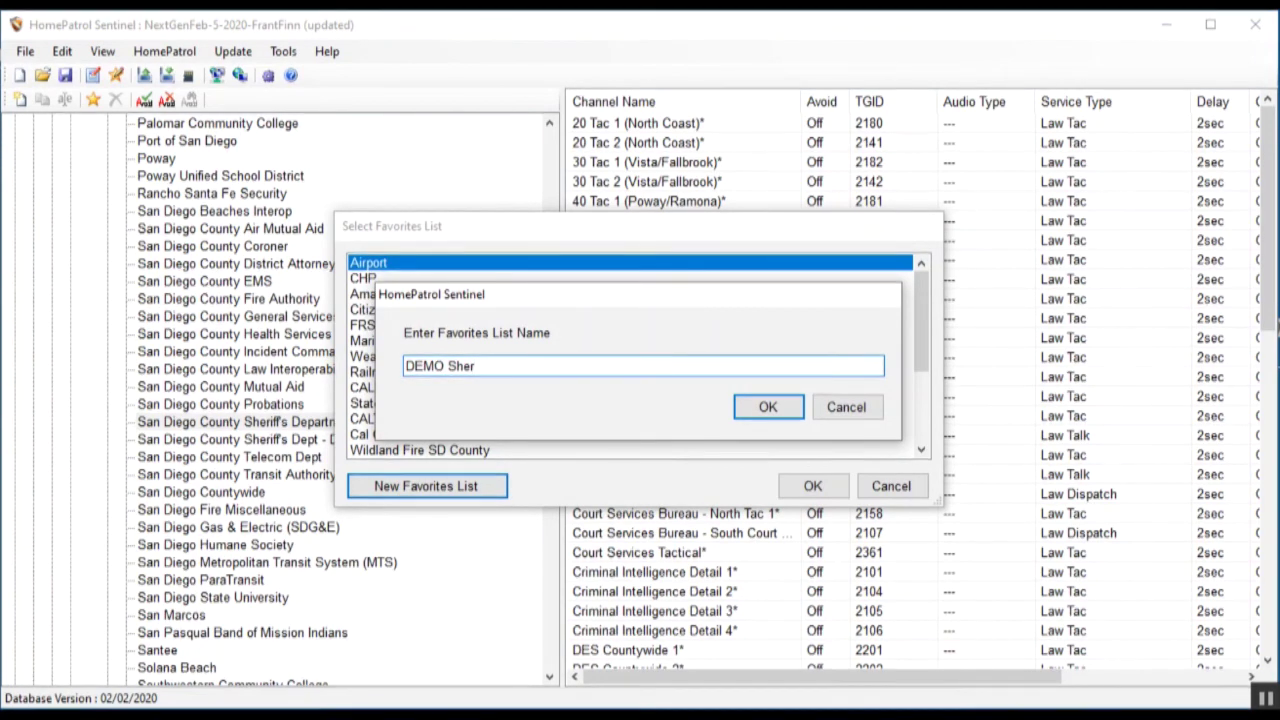
{"action": "key", "text": "BackSpace"}
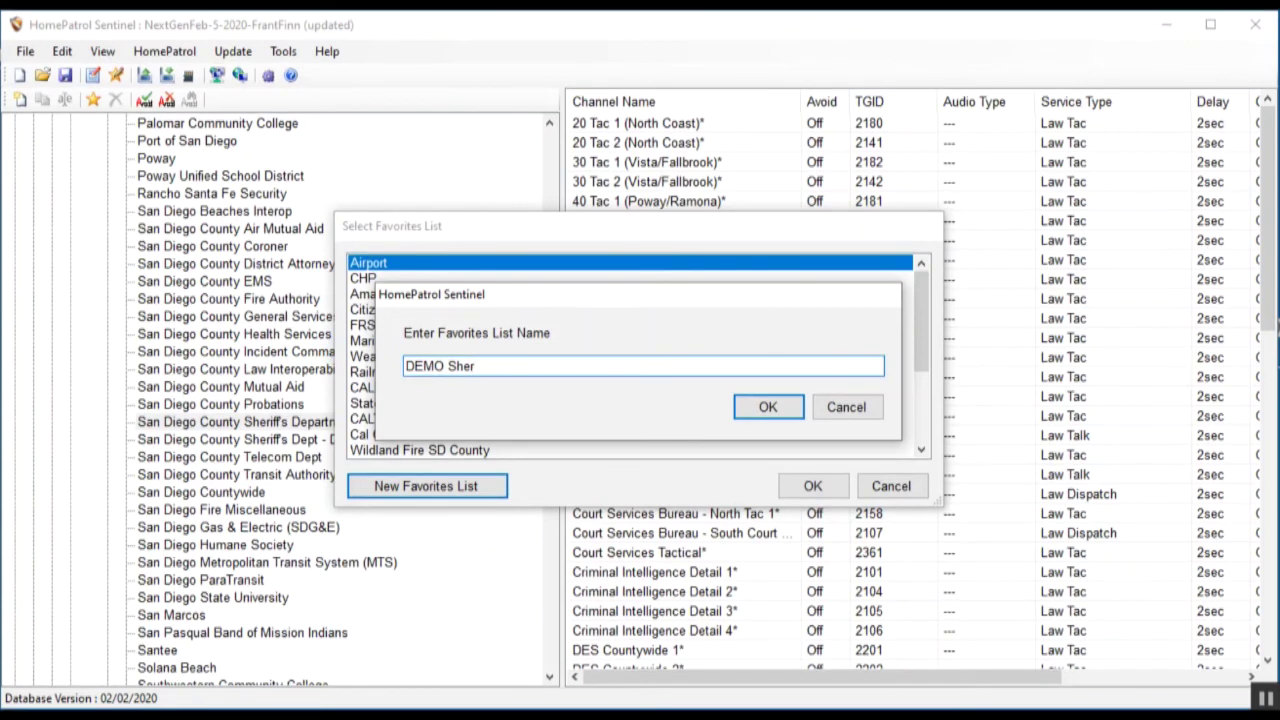
{"action": "type", "text": "iff N"}
{"action": "type", "text": "ext Gen"}
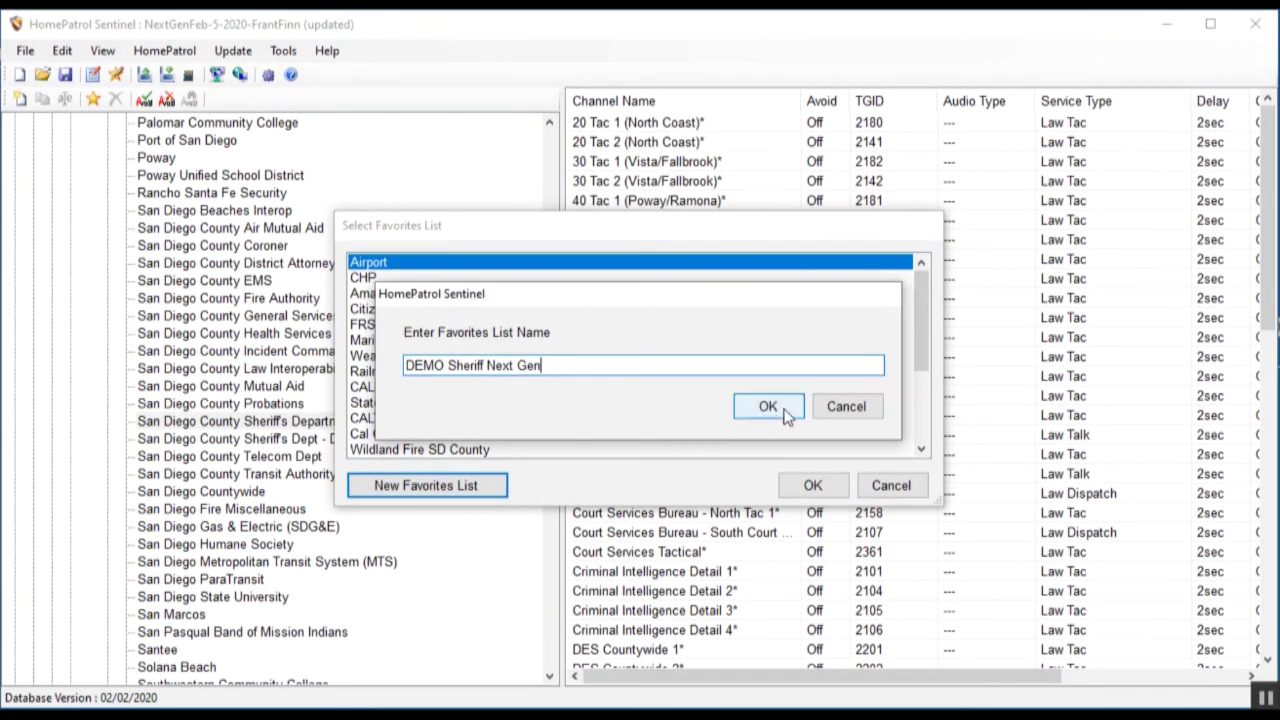
{"action": "left_click", "coordinate": [767, 407]}
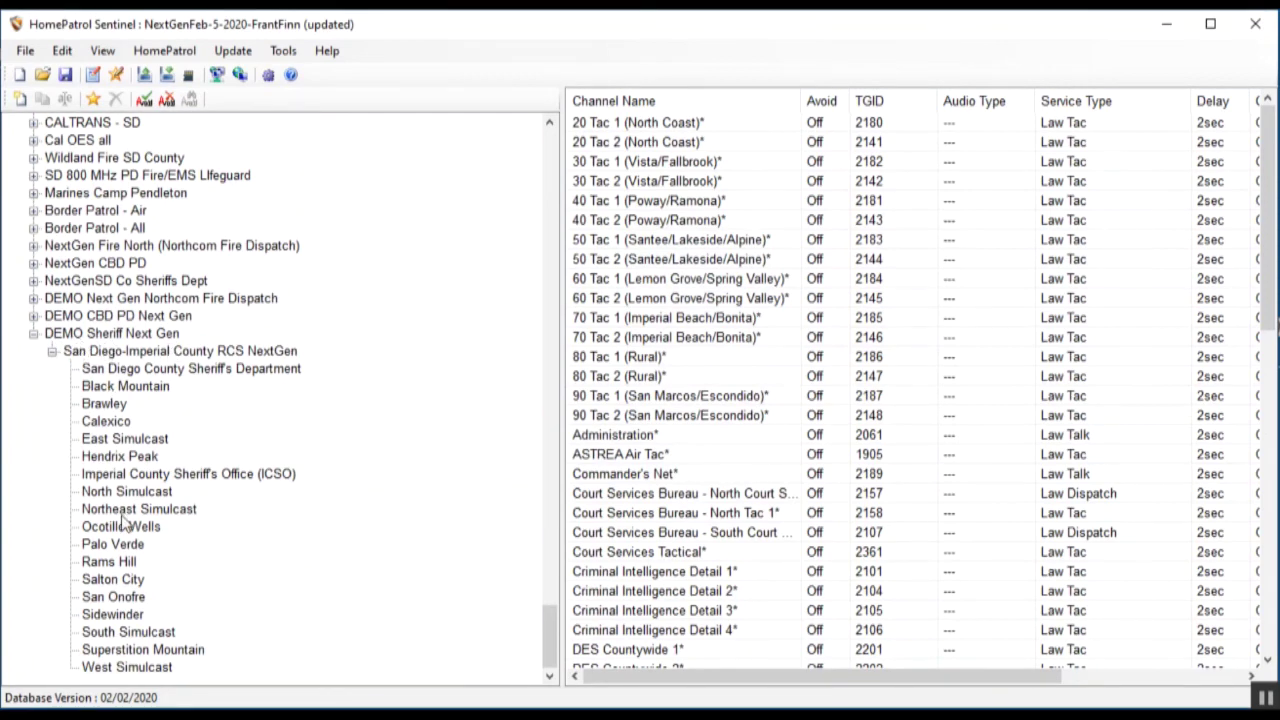
Step: Delete the Black Mountain, Brawley, Calexico, East Simulcast and Hendrix Peak sites from DEMO Sheriff Next Gen
{"action": "left_click", "coordinate": [150, 390]}
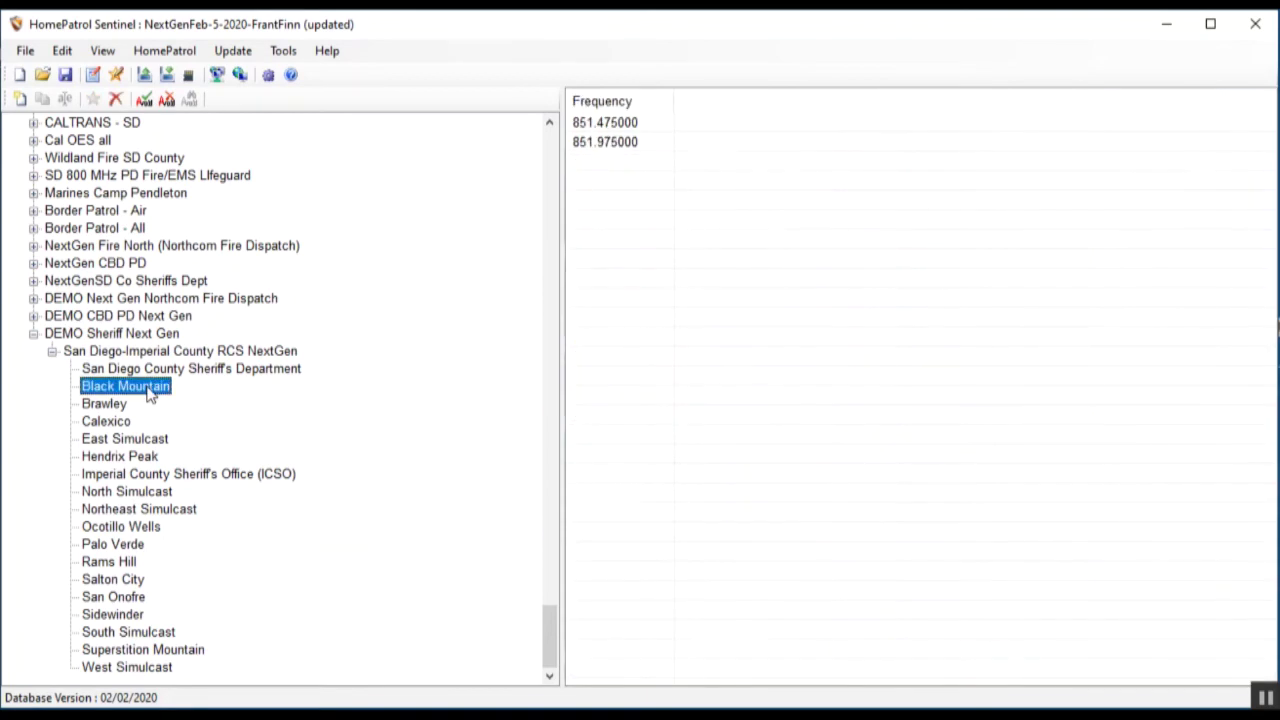
{"action": "key", "text": "Delete"}
{"action": "left_click", "coordinate": [703, 440]}
{"action": "key", "text": "Delete"}
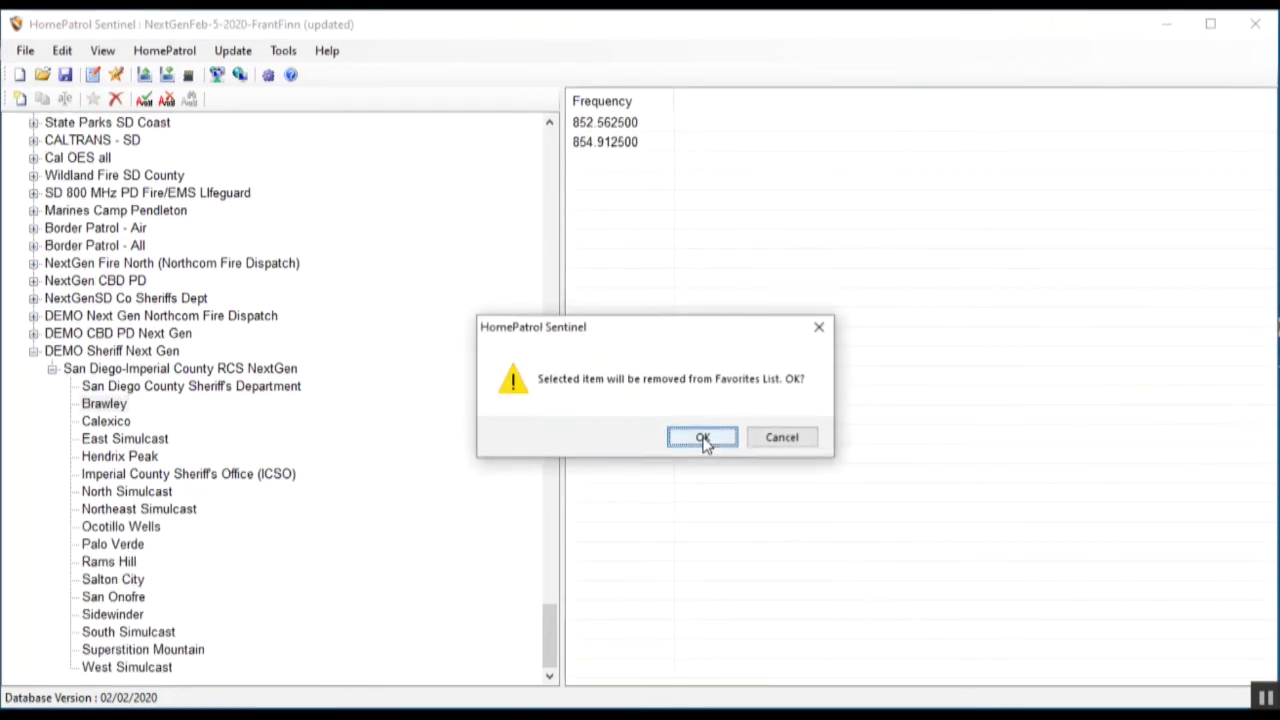
{"action": "left_click", "coordinate": [703, 440]}
{"action": "key", "text": "Delete"}
{"action": "left_click", "coordinate": [703, 440]}
{"action": "key", "text": "Delete"}
{"action": "left_click", "coordinate": [703, 440]}
{"action": "key", "text": "Delete"}
{"action": "left_click", "coordinate": [701, 437]}
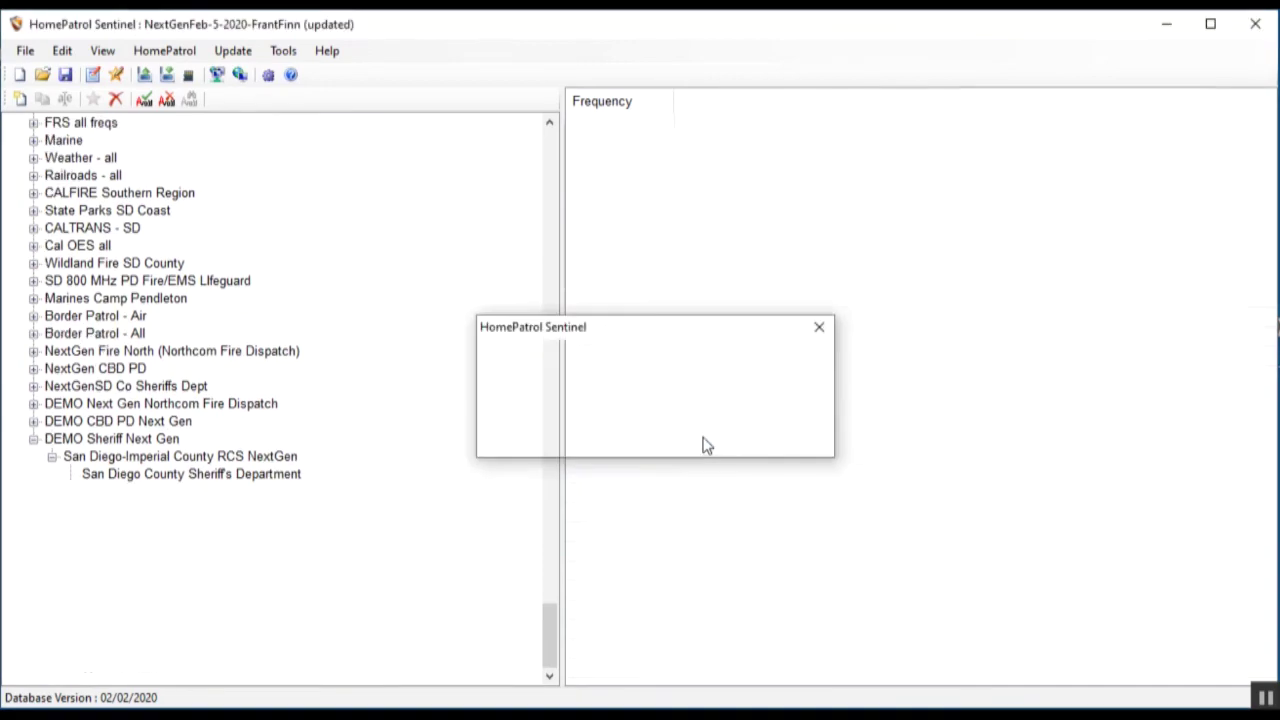
Step: Keep North Simulcast and delete Northeast Simulcast, Ocotillo Wells, Palo Verde and Rams Hill
{"action": "key", "text": "Down"}
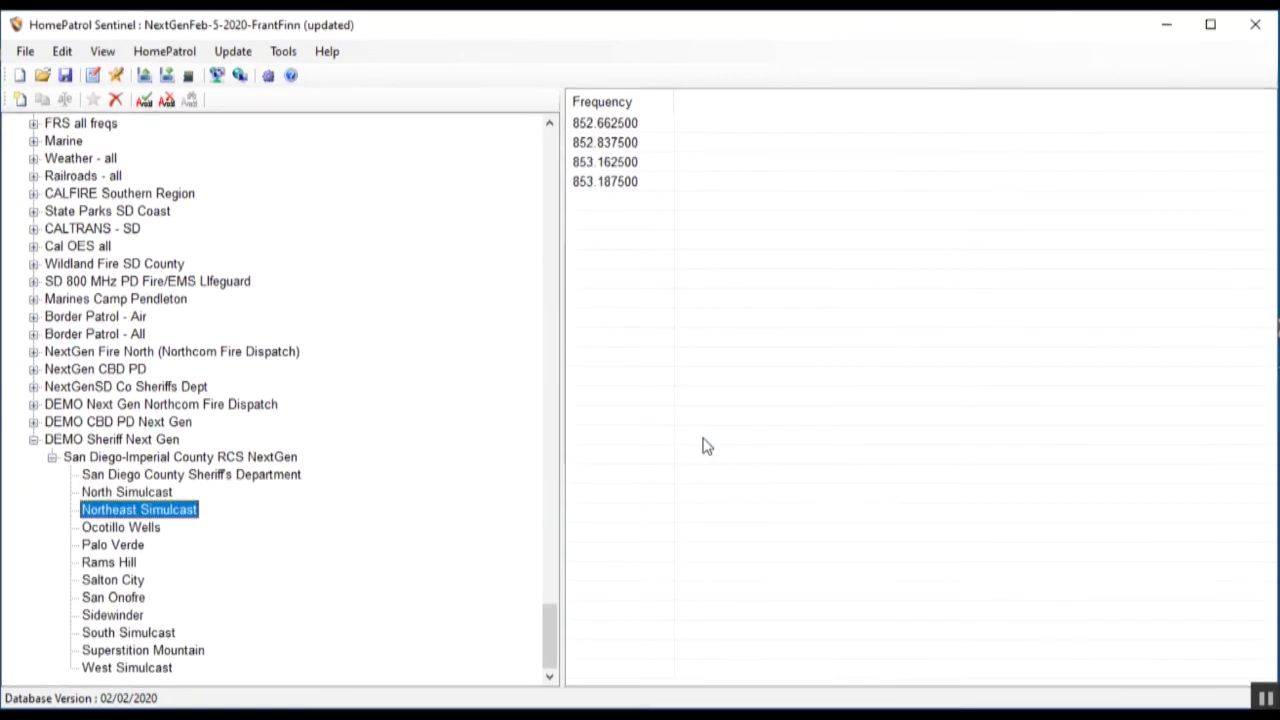
{"action": "key", "text": "Delete"}
{"action": "left_click", "coordinate": [703, 440]}
{"action": "key", "text": "Delete"}
{"action": "left_click", "coordinate": [703, 440]}
{"action": "key", "text": "Delete"}
{"action": "left_click", "coordinate": [703, 440]}
Step: Delete Salton City, San Onofre, Sidewinder, South Simulcast and Superstition Mountain from the list
{"action": "key", "text": "Delete"}
{"action": "left_click", "coordinate": [703, 440]}
{"action": "key", "text": "Delete"}
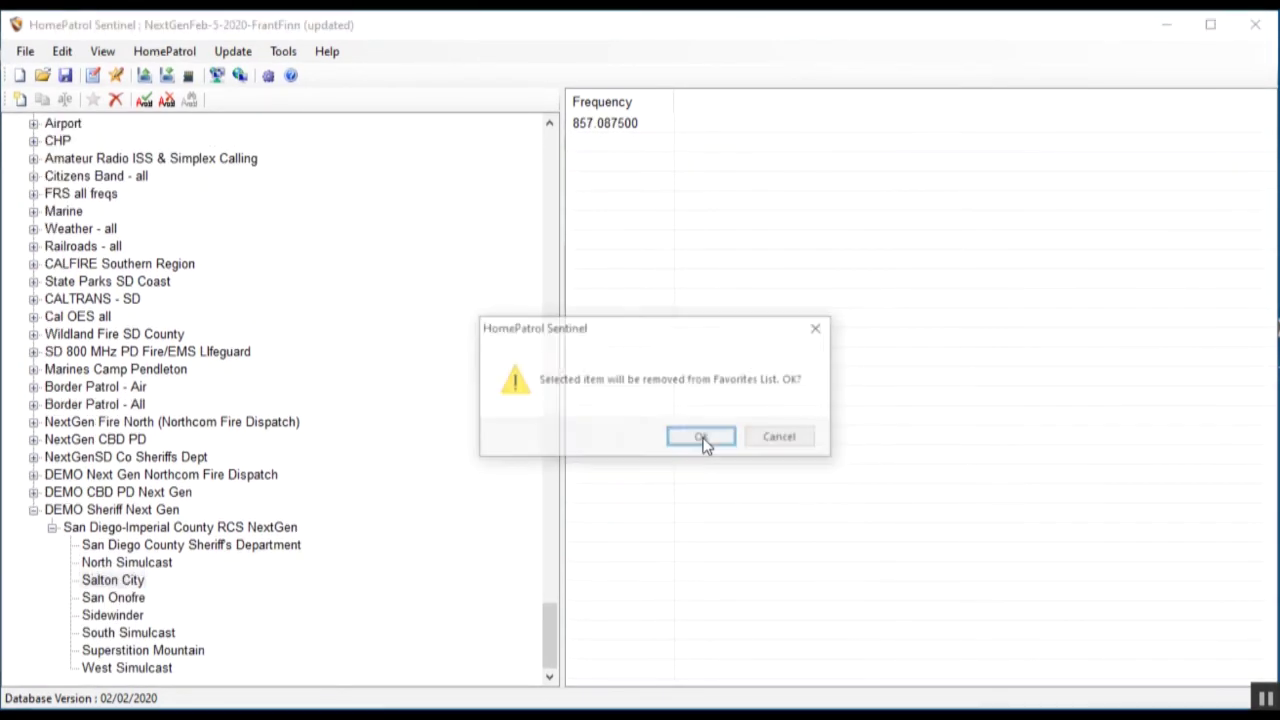
{"action": "left_click", "coordinate": [703, 440]}
{"action": "key", "text": "Delete"}
{"action": "left_click", "coordinate": [703, 440]}
{"action": "key", "text": "Delete"}
{"action": "left_click", "coordinate": [703, 440]}
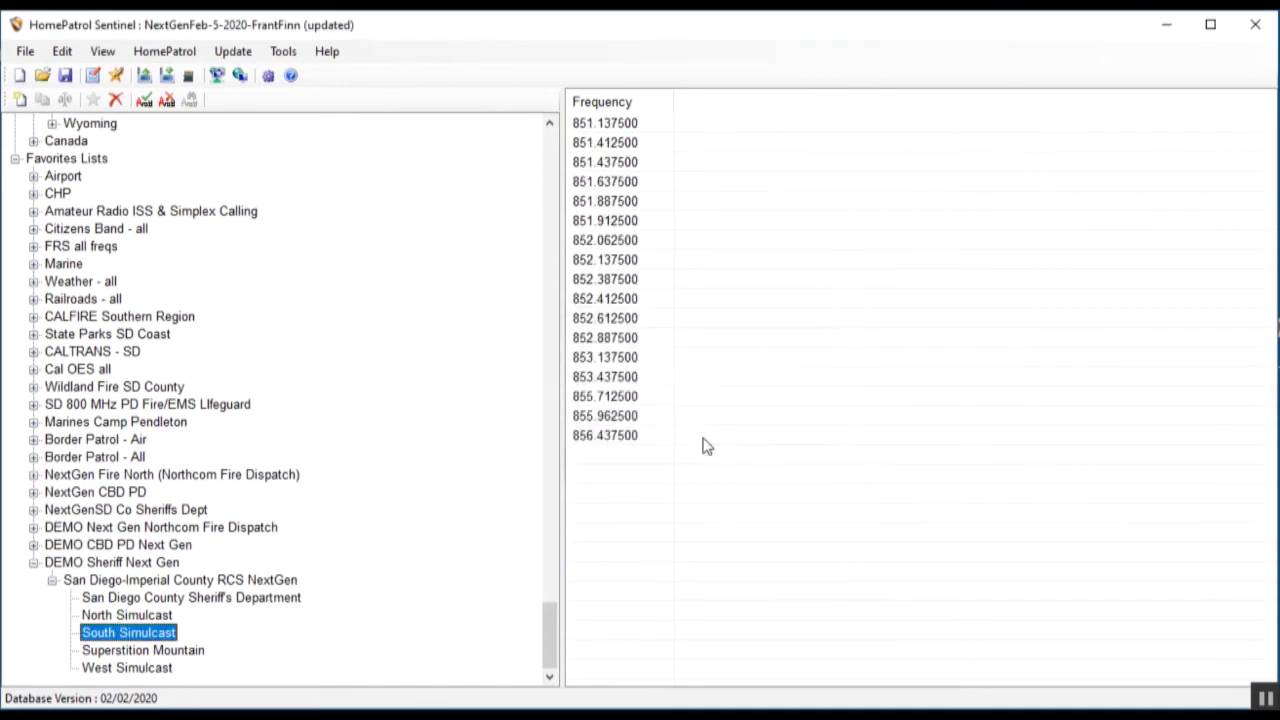
{"action": "key", "text": "Delete"}
{"action": "left_click", "coordinate": [703, 440]}
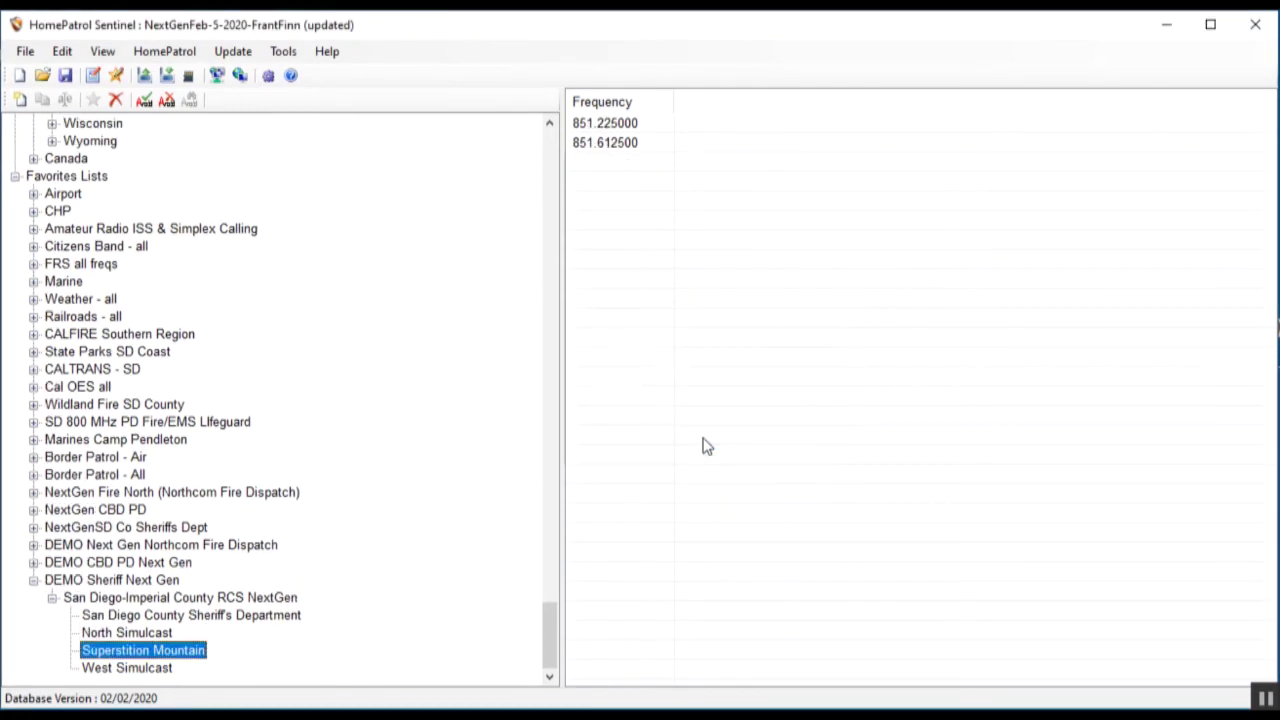
{"action": "key", "text": "Delete"}
{"action": "left_click", "coordinate": [703, 440]}
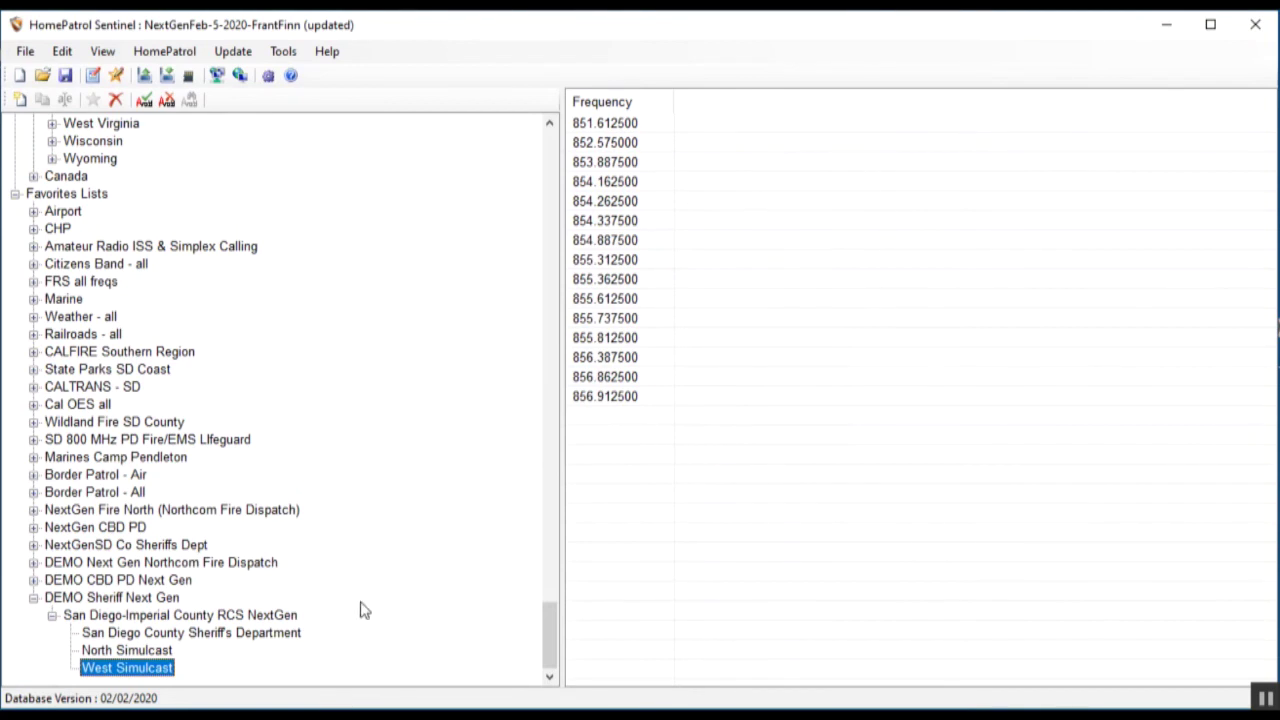
{"action": "left_click", "coordinate": [33, 597]}
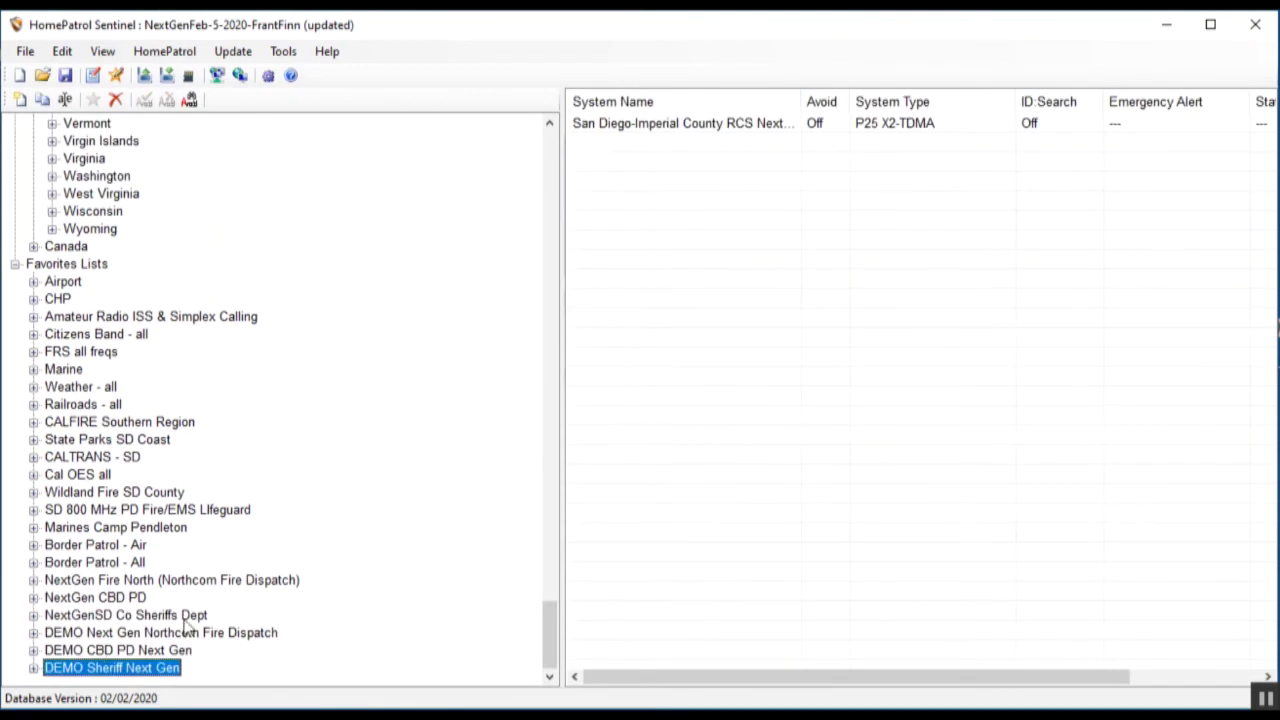